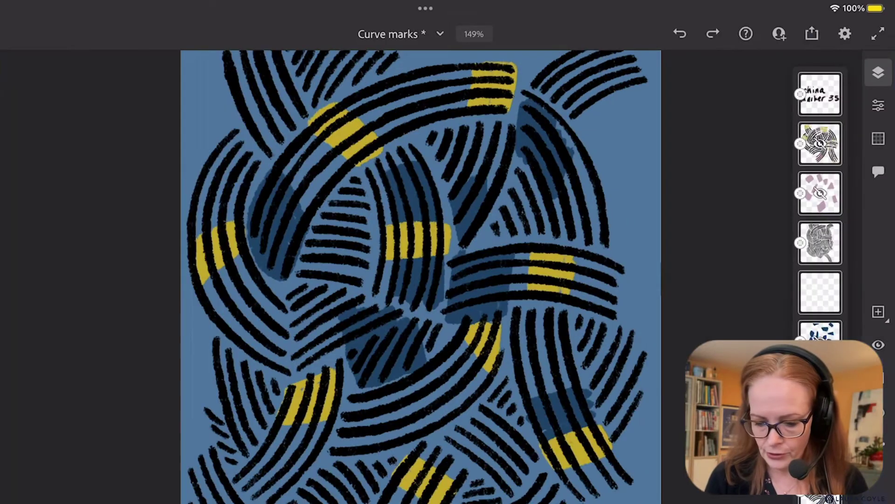
Open a copy of the Curve marks drawing in Illustrator from Adobe Fresco.
click(724, 24)
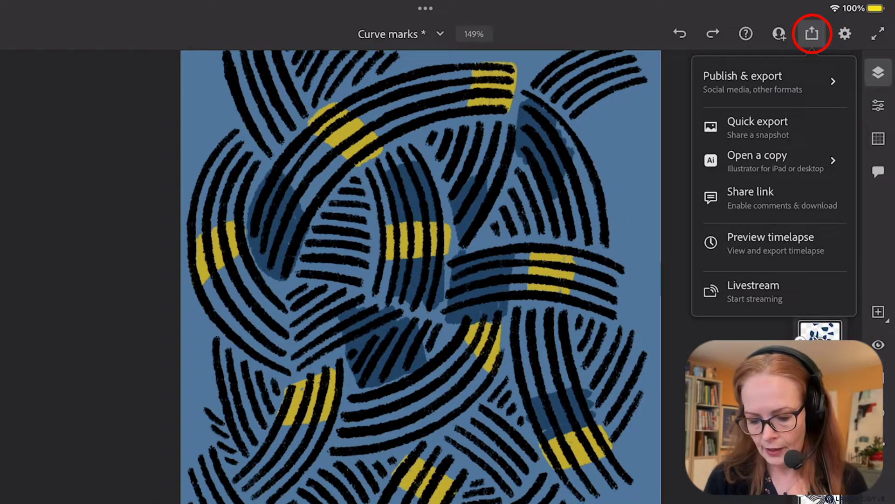
click(770, 161)
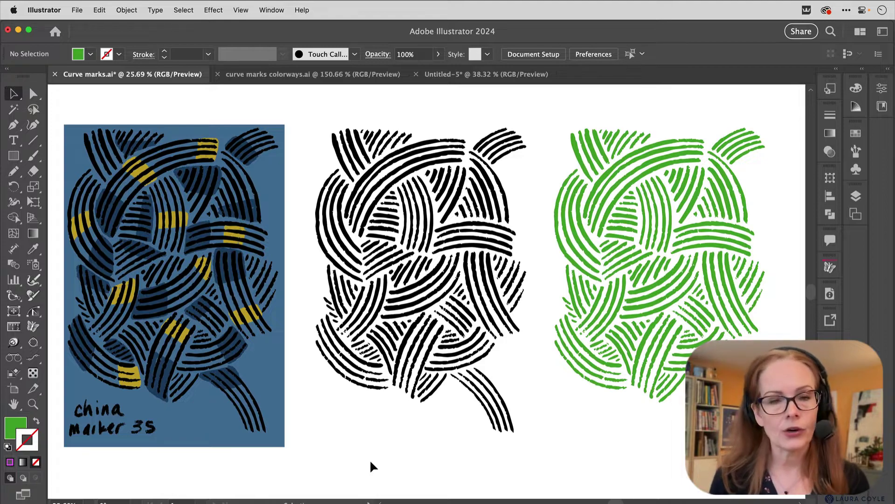
Inspect the image-traced version and the expanded green line artwork, checking their paths in Outline view.
click(418, 392)
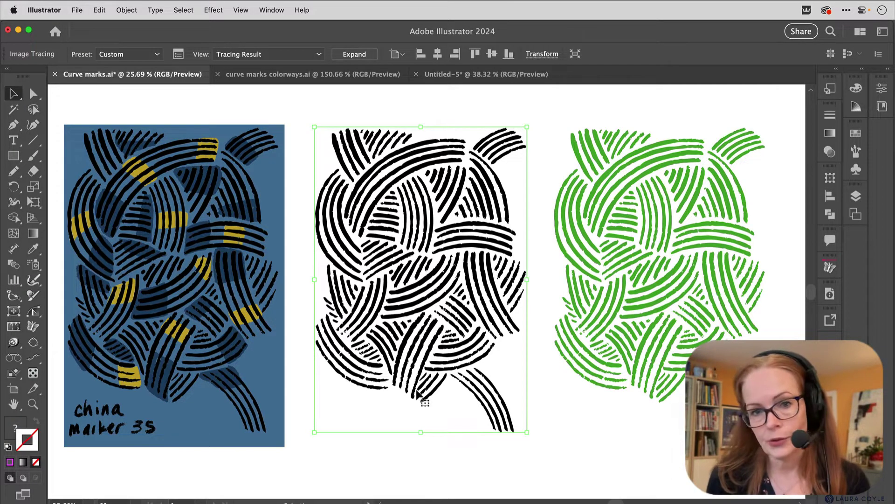
click(637, 361)
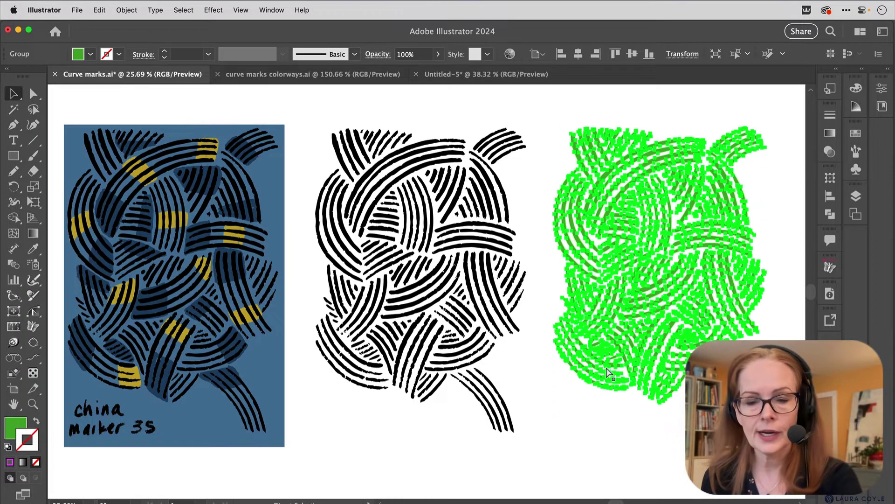
key(super+y)
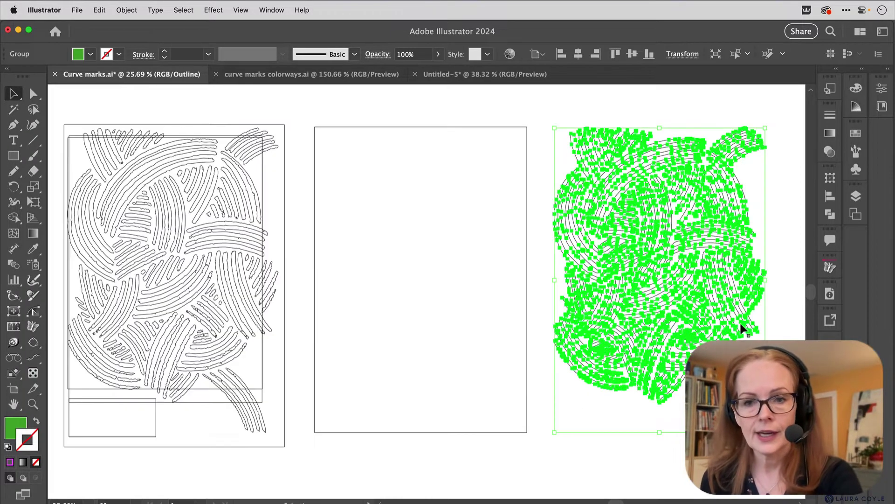
click(623, 470)
key(super+y)
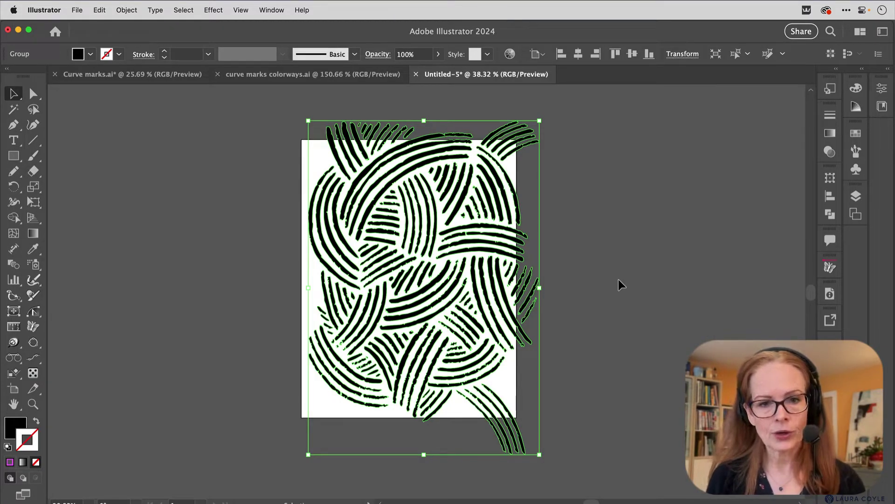
Reposition the black line artwork over the artboard and make it into a new pattern.
drag(497, 230, 487, 238)
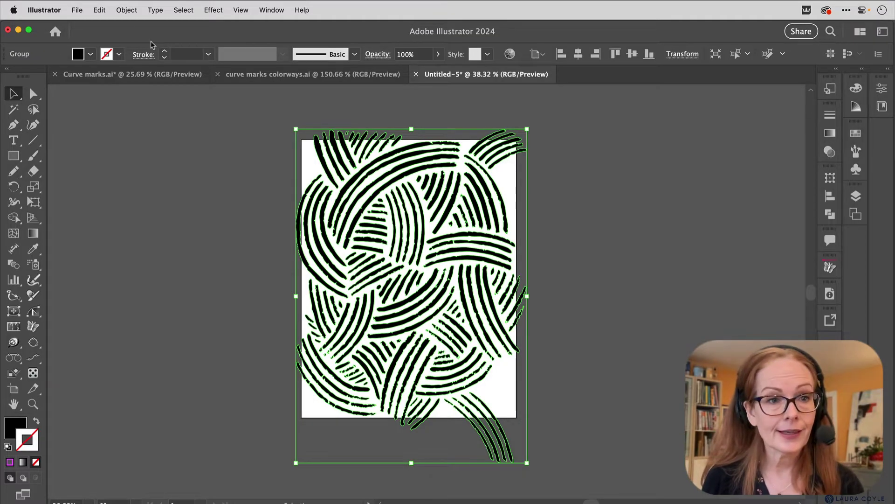
click(134, 11)
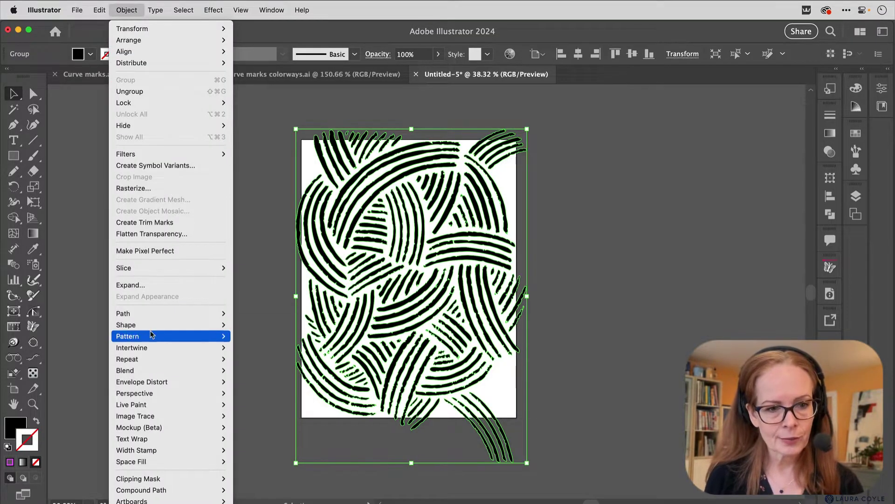
click(254, 336)
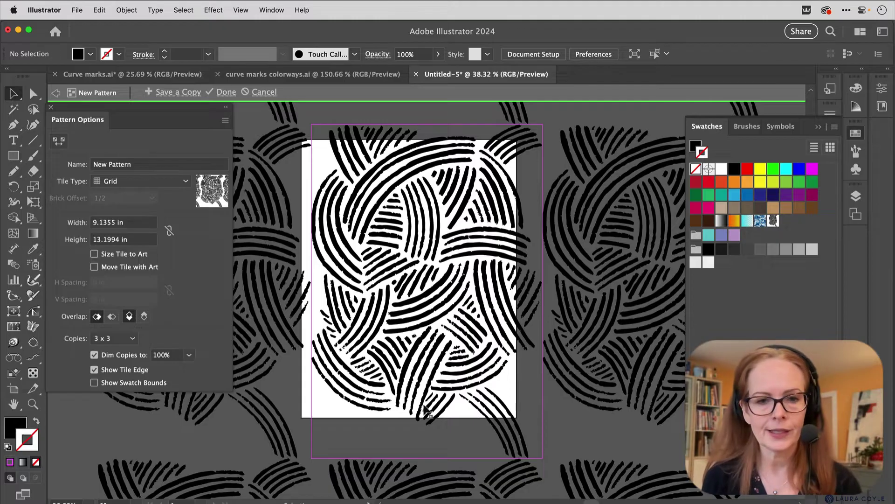
Group all the individual line marks inside the new pattern tile.
click(440, 416)
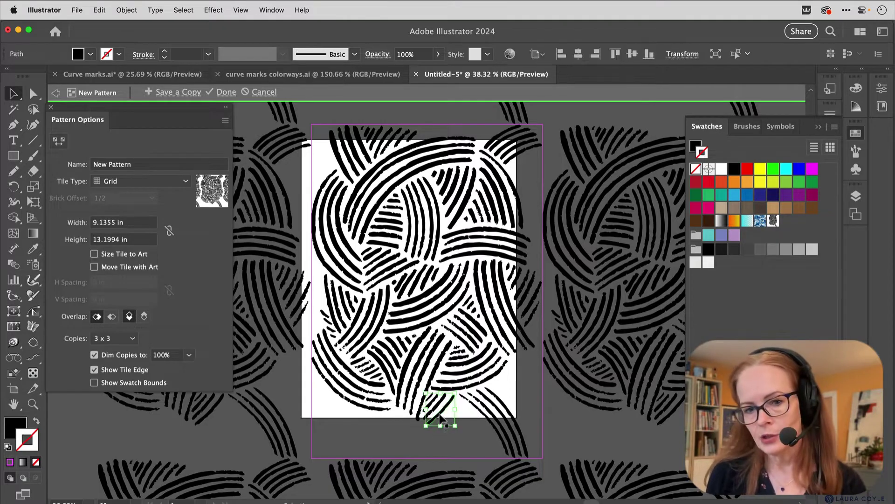
drag(440, 416, 483, 429)
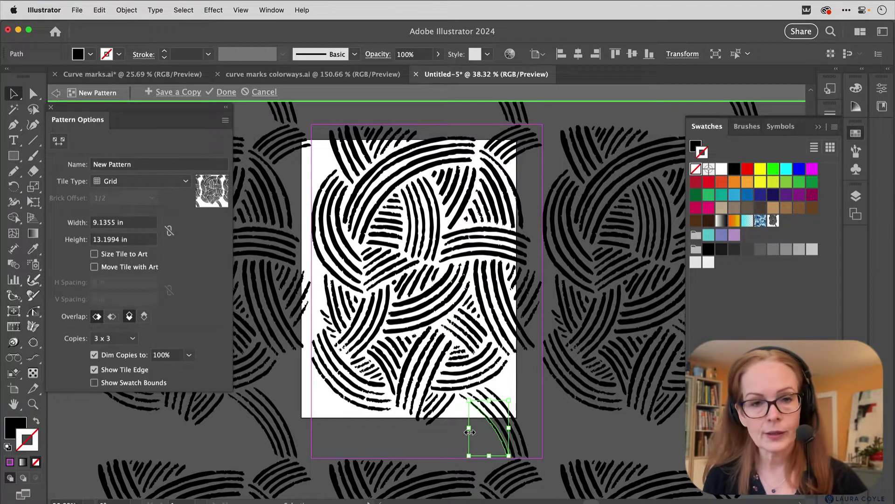
key(super+a)
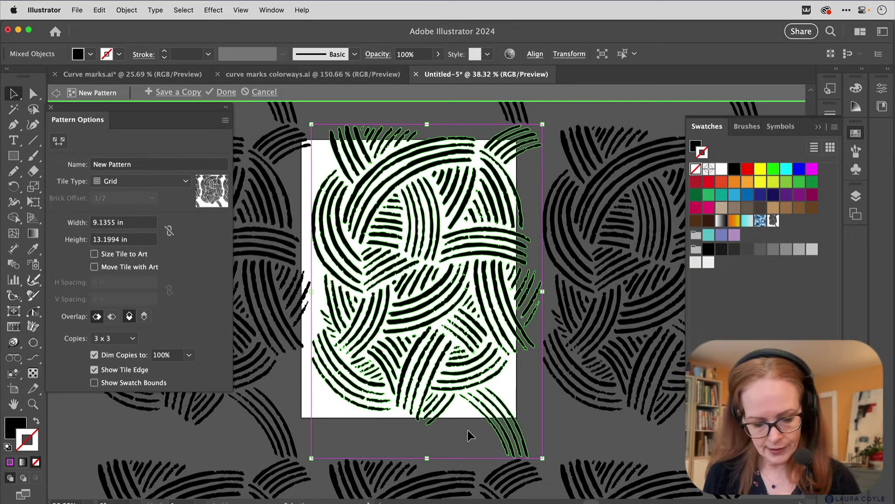
key(super+g)
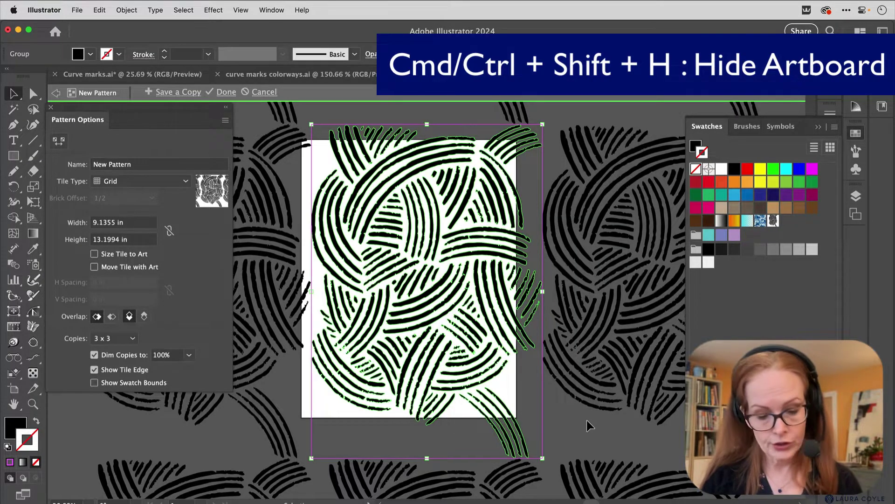
Hide the artboard and collapse the Swatches panel to show the repeating pattern copies on a clear canvas.
key(super+shift+h)
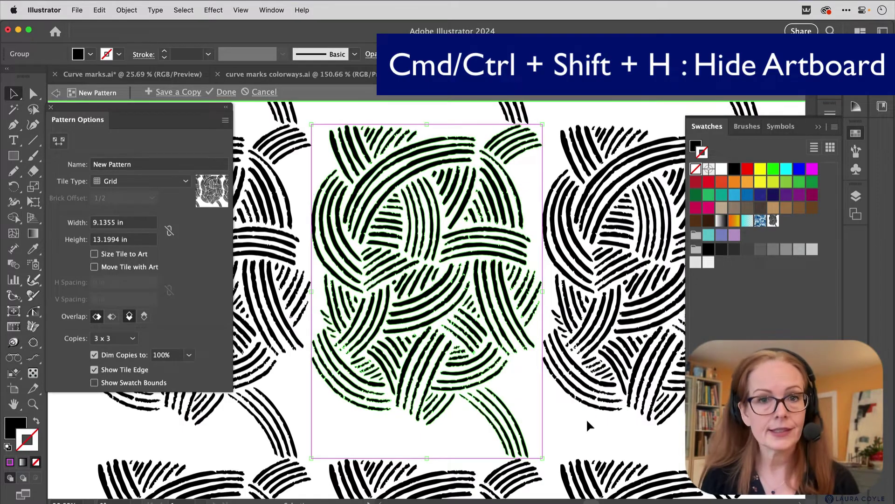
click(819, 126)
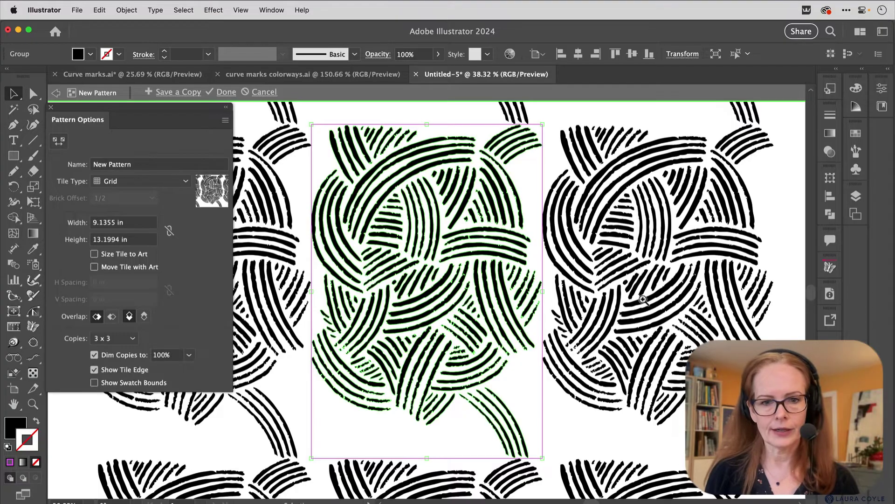
drag(640, 303, 586, 335)
drag(634, 352, 557, 320)
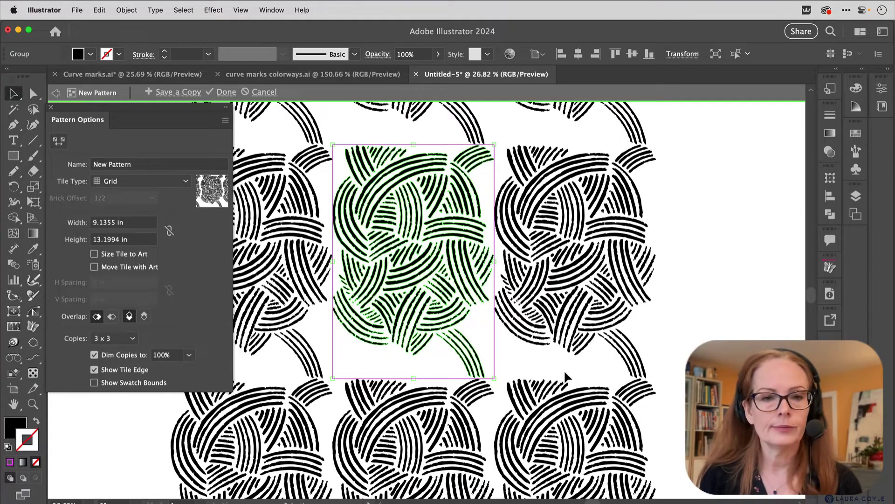
Set the pattern's tile type to Brick by Column.
click(140, 181)
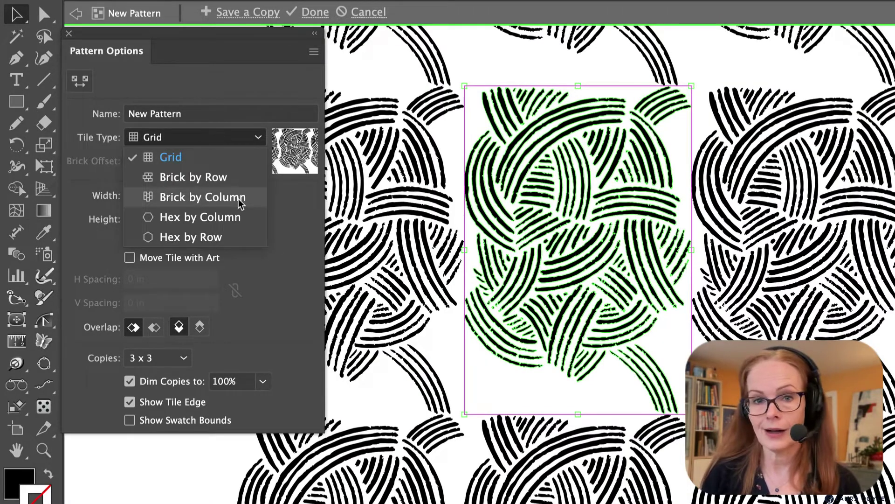
click(240, 202)
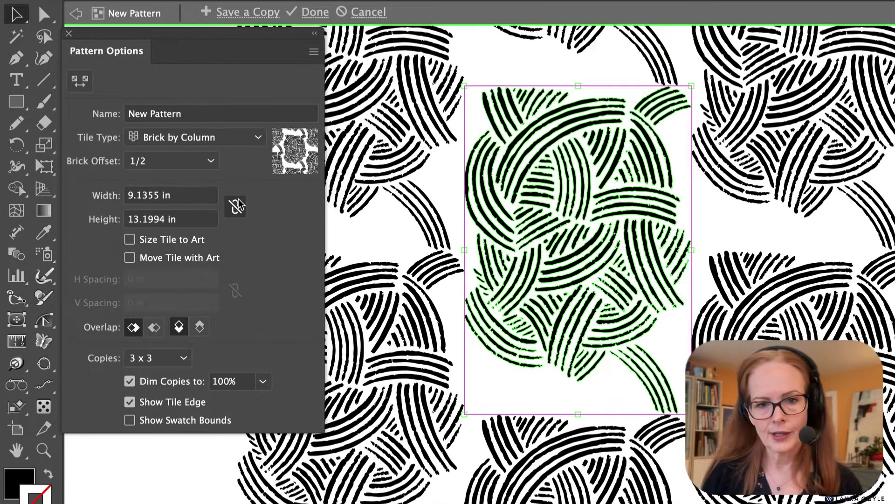
Shrink the pattern tile with the Pattern Tile Tool to about 7.93 in wide and 11.2 in high so the repeats interlock.
click(80, 82)
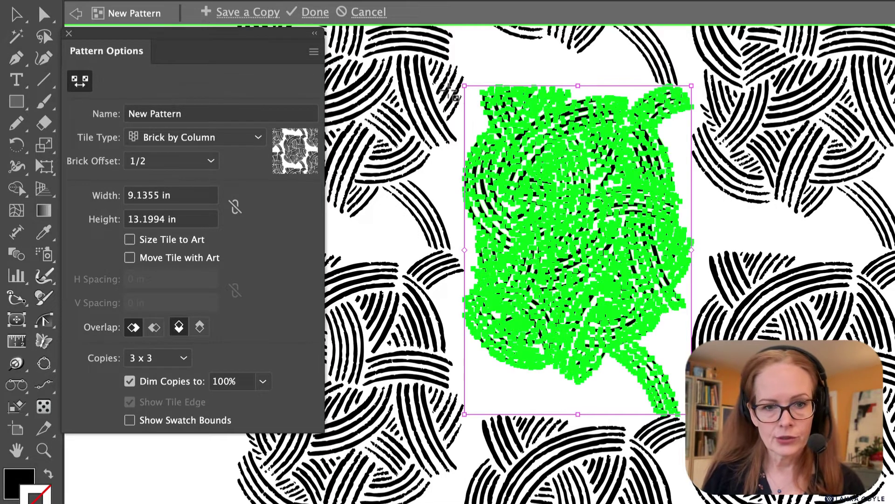
drag(465, 86, 477, 87)
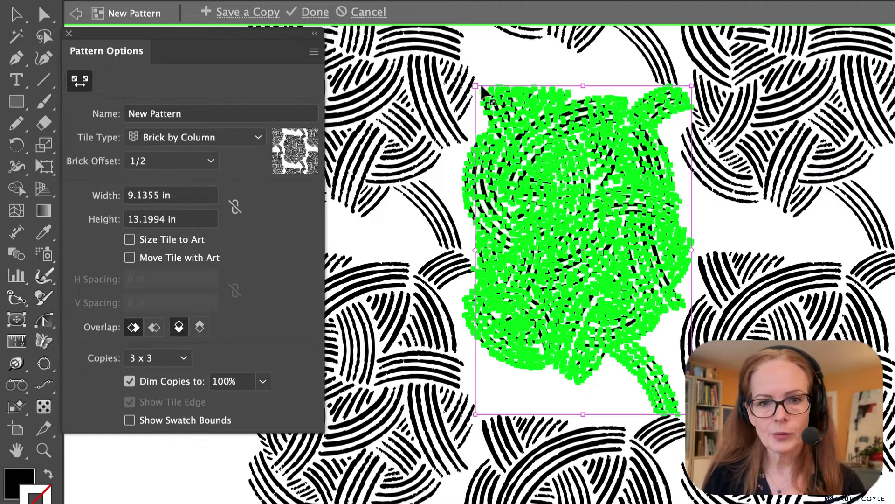
drag(691, 86, 673, 86)
drag(476, 414, 474, 371)
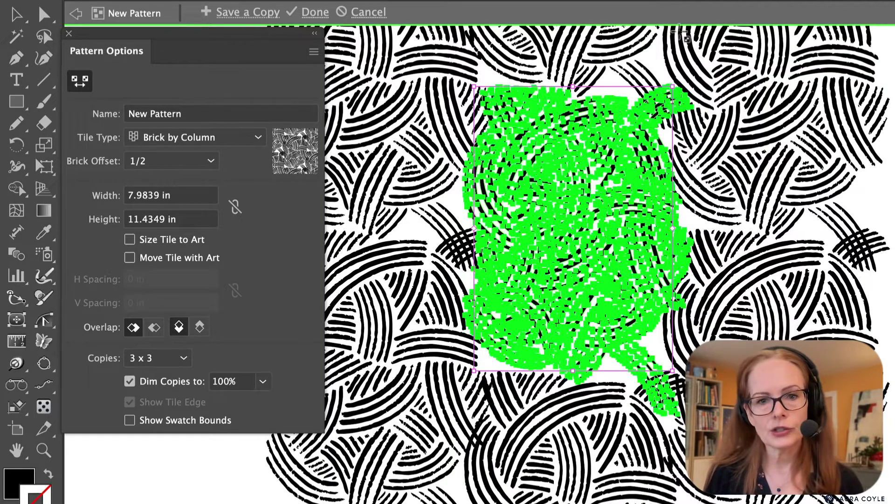
drag(673, 87, 671, 98)
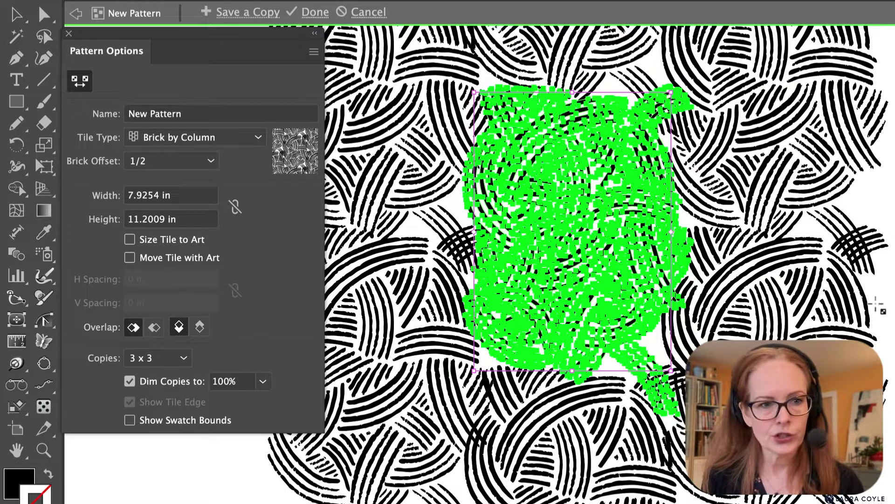
click(80, 80)
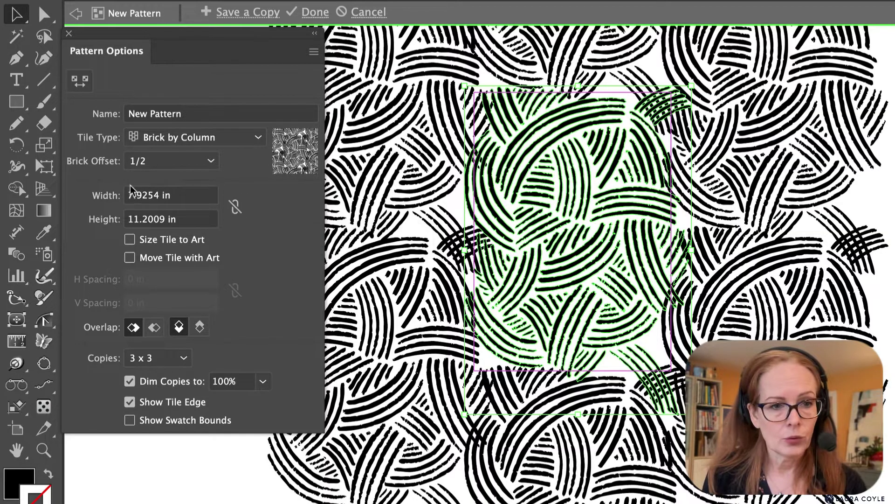
Set the pattern tile to 8 in wide and 11 in high, and deselect the artwork.
double_click(138, 198)
text(8)
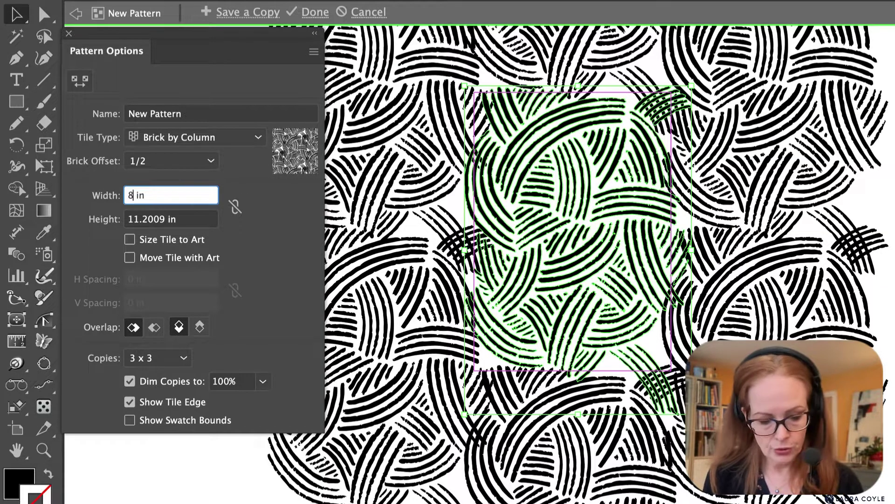
key(Tab)
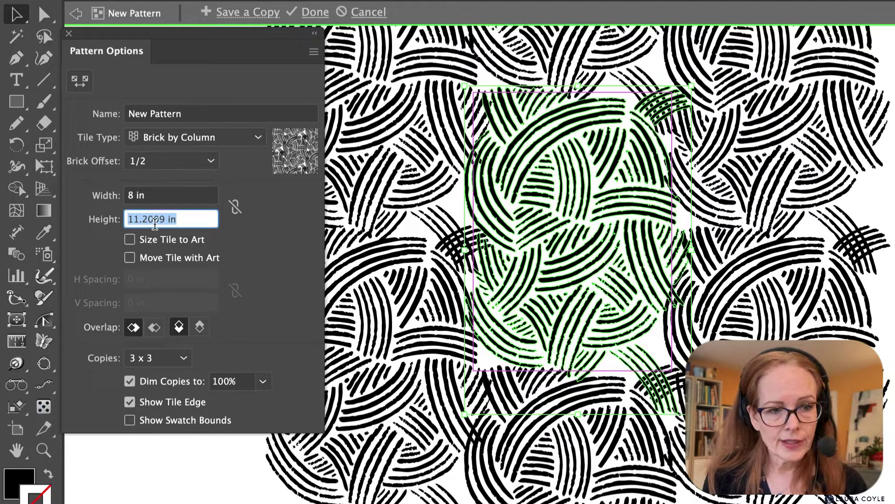
text(11)
key(Tab)
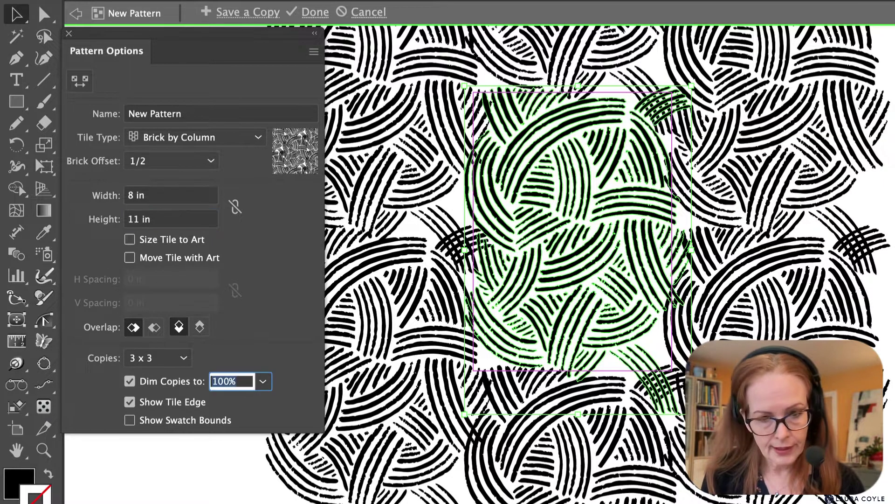
key(super+shift+a)
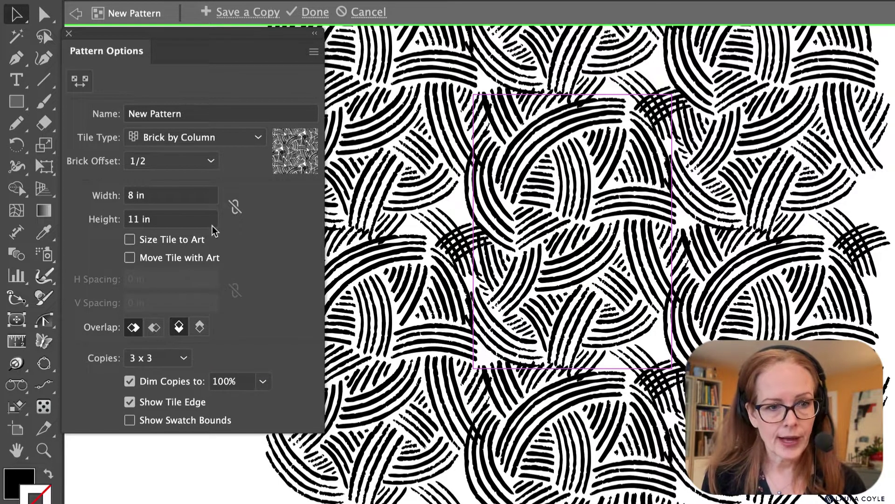
Shorten the tile further with the Pattern Tile Tool, and set its size to 8 in wide and 10 in high.
click(79, 81)
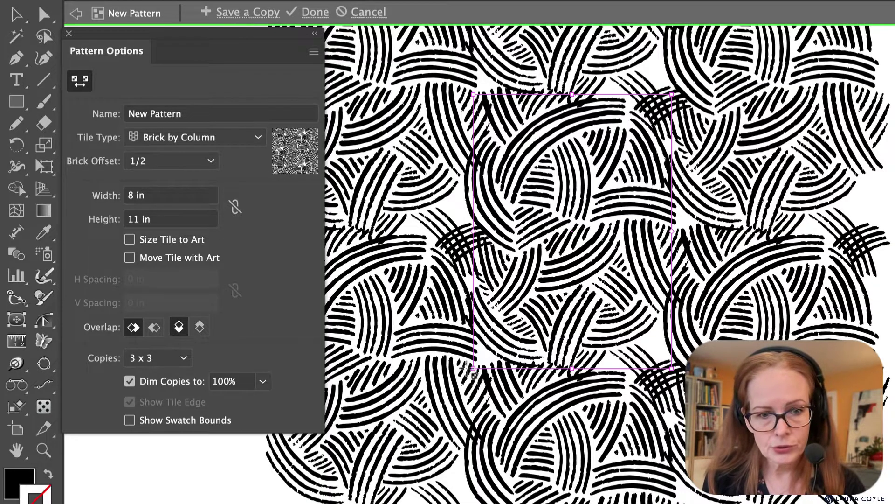
drag(473, 368, 470, 353)
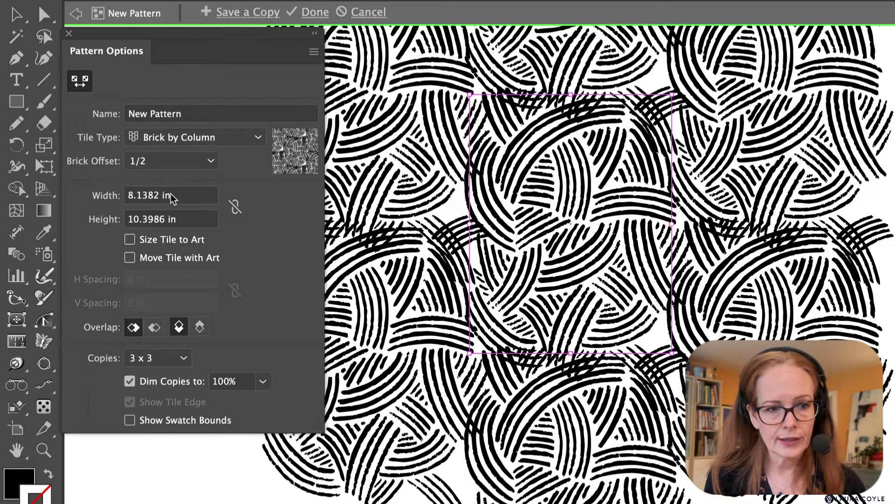
click(79, 82)
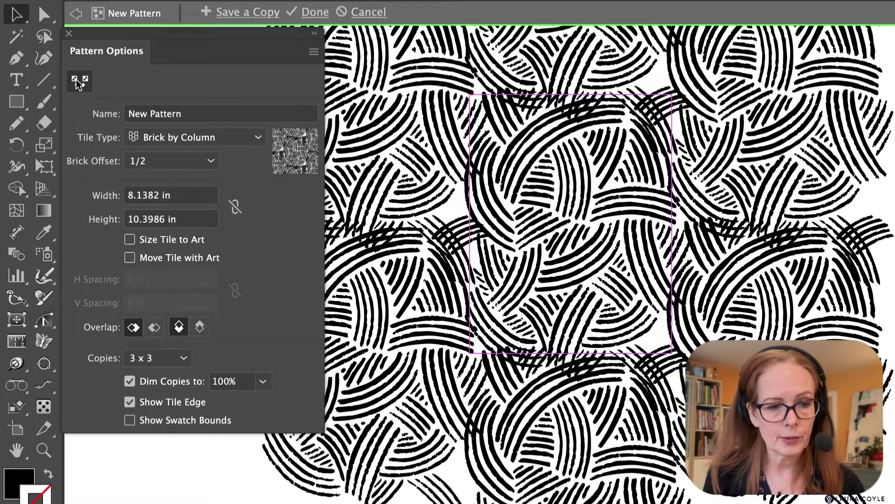
click(143, 196)
double_click(144, 196)
text(8)
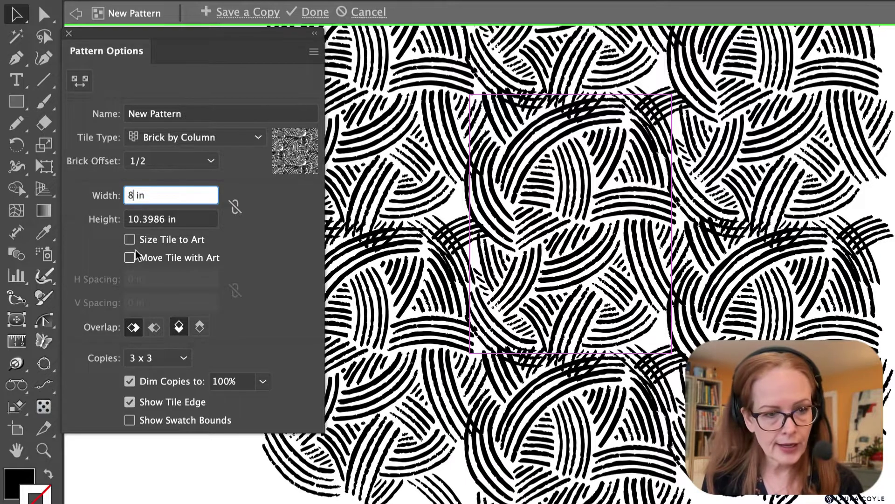
double_click(139, 219)
text(10)
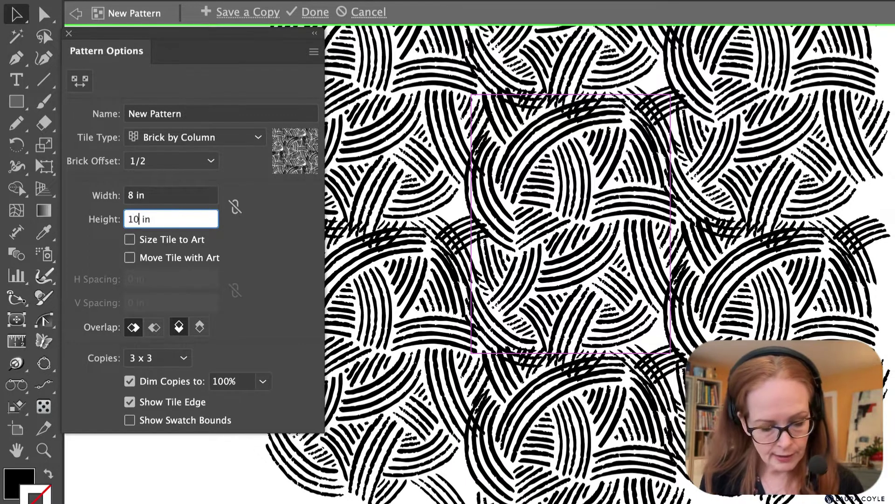
key(Tab)
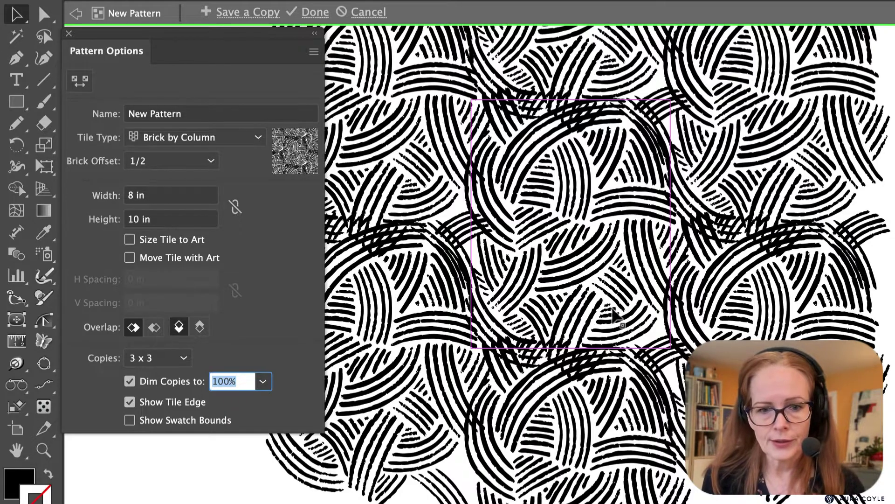
Deselect the tile artwork and exit pattern editing mode, keeping the current Brick by Column settings.
drag(635, 325, 636, 322)
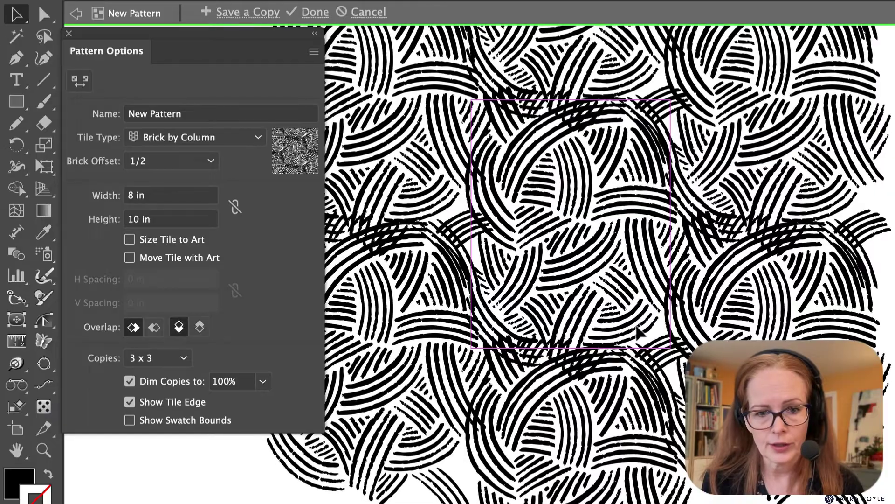
click(638, 332)
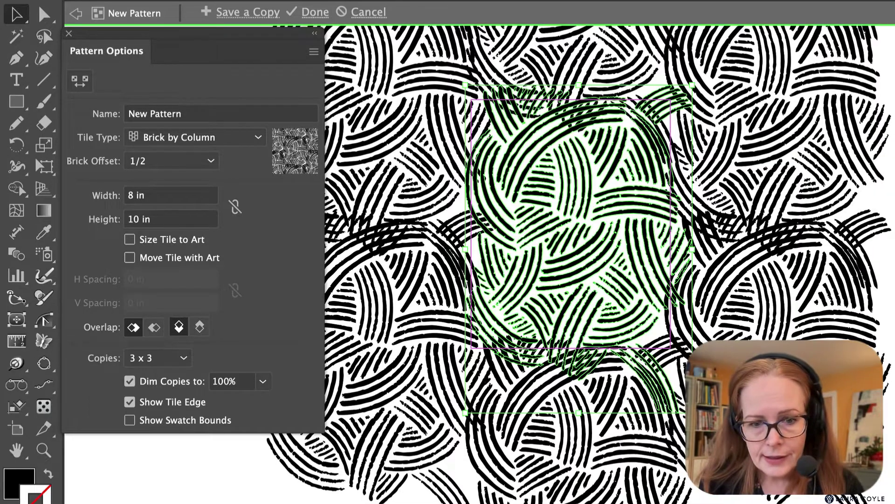
drag(692, 413, 699, 422)
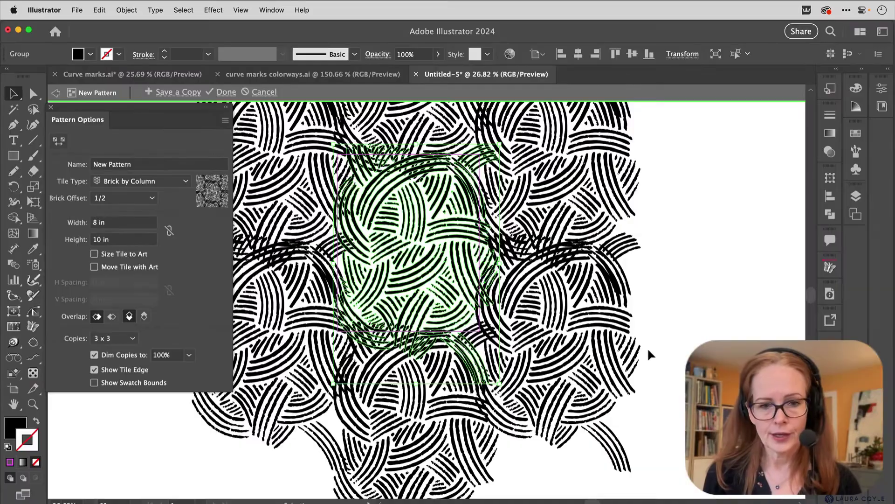
click(681, 352)
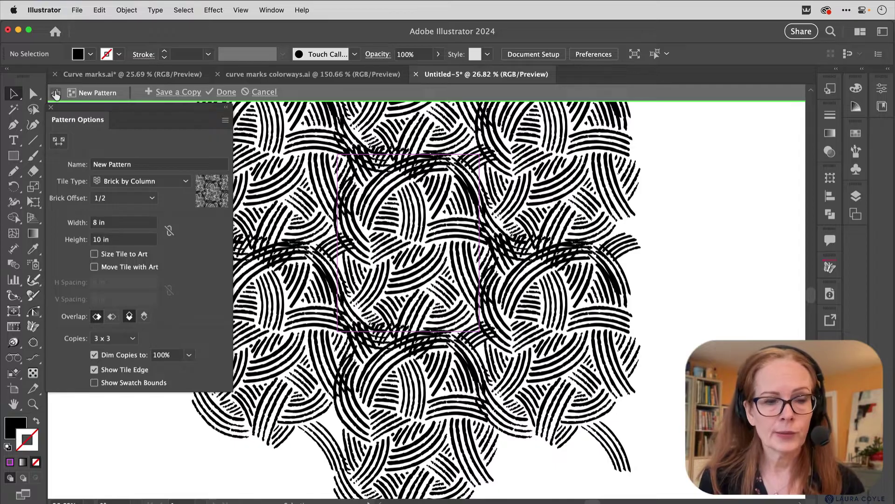
click(55, 95)
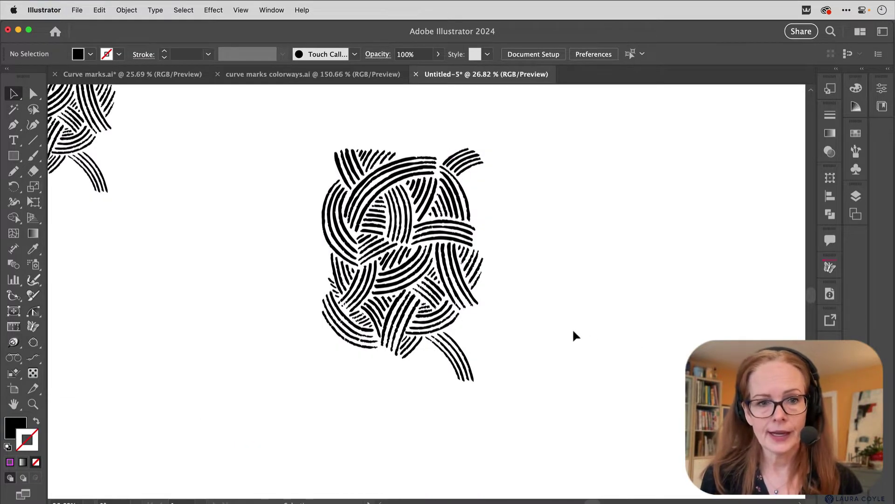
Place the artwork of the New Pattern swatch on the empty canvas beside the original motif, and deselect it.
drag(417, 195, 106, 265)
click(711, 268)
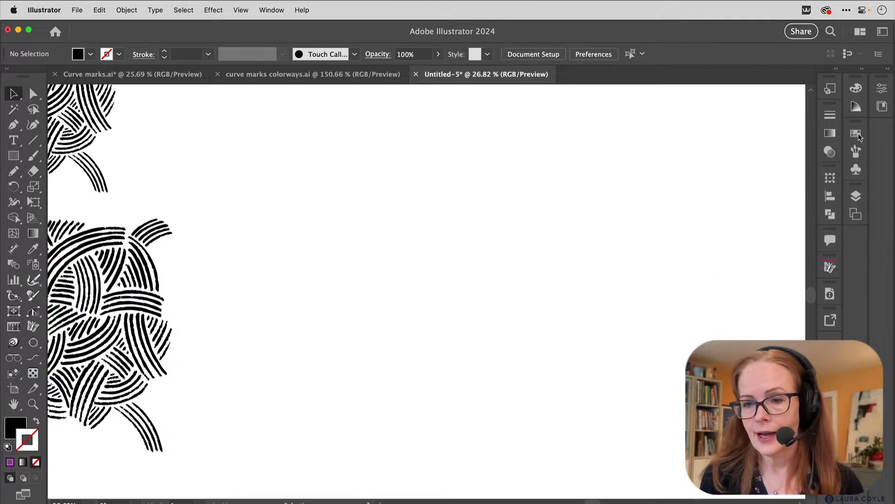
click(857, 134)
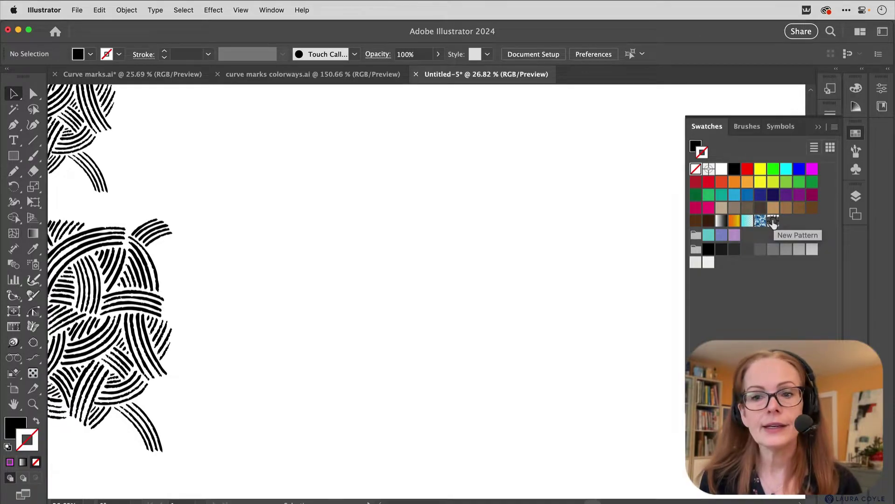
drag(774, 223, 480, 246)
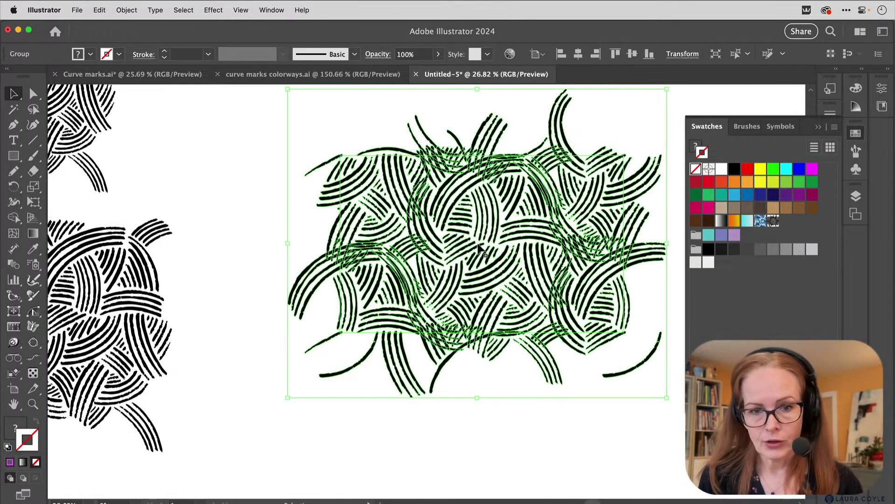
click(526, 471)
key(super+space)
drag(510, 380, 584, 354)
drag(574, 261, 484, 386)
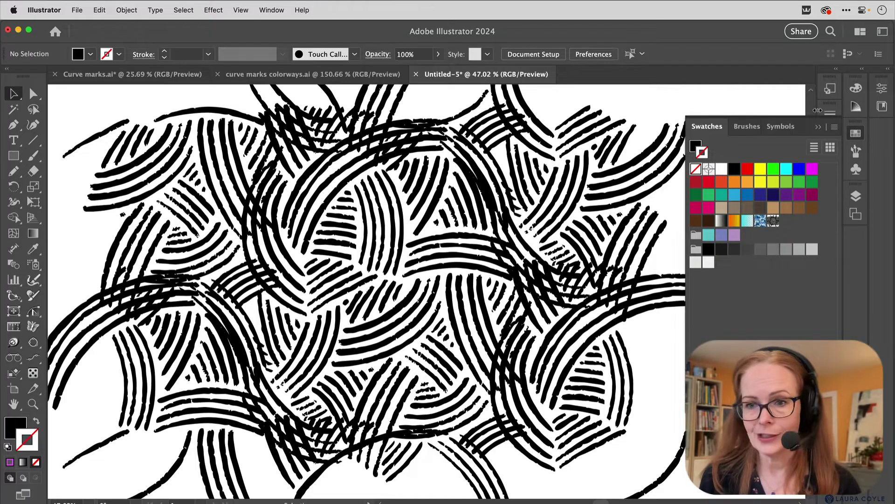
click(819, 128)
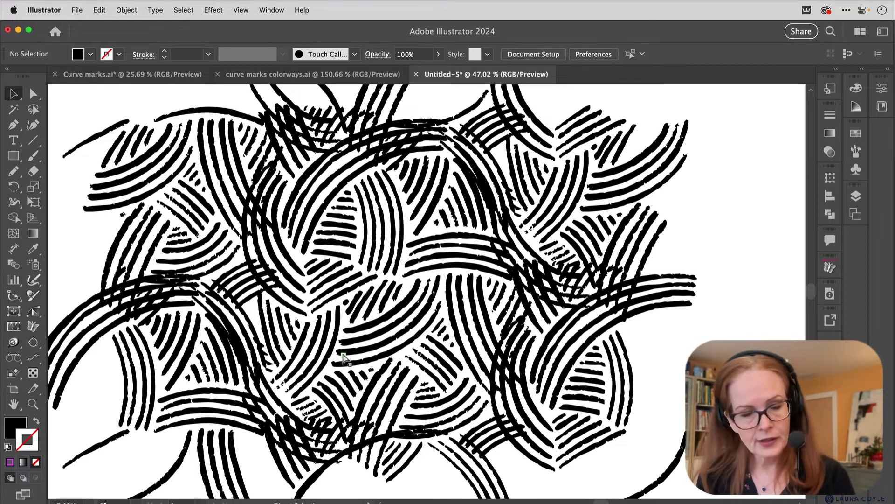
In Outline view, select only the tile's bounding rectangle, give it a bright magenta stroke, and return to Preview.
key(super+y)
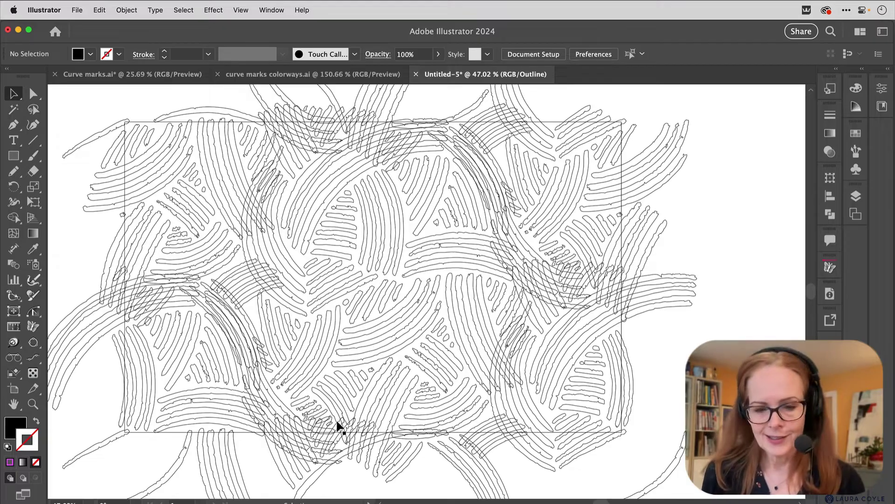
key(a)
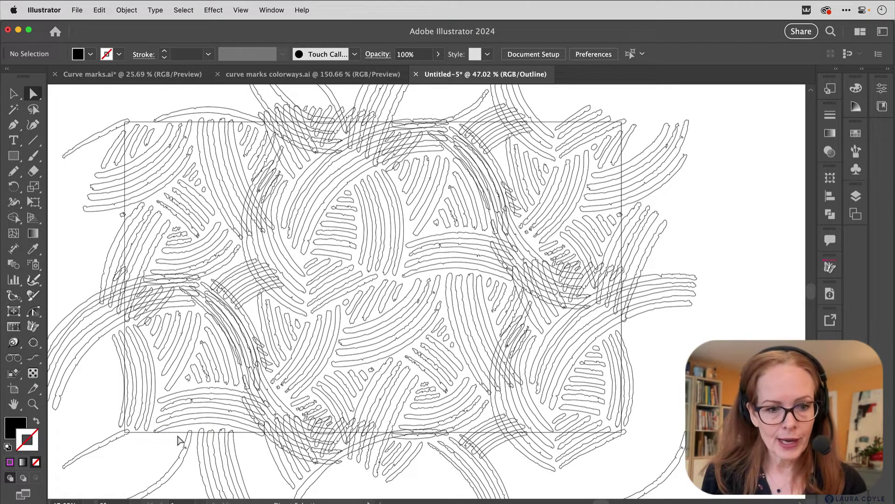
click(175, 434)
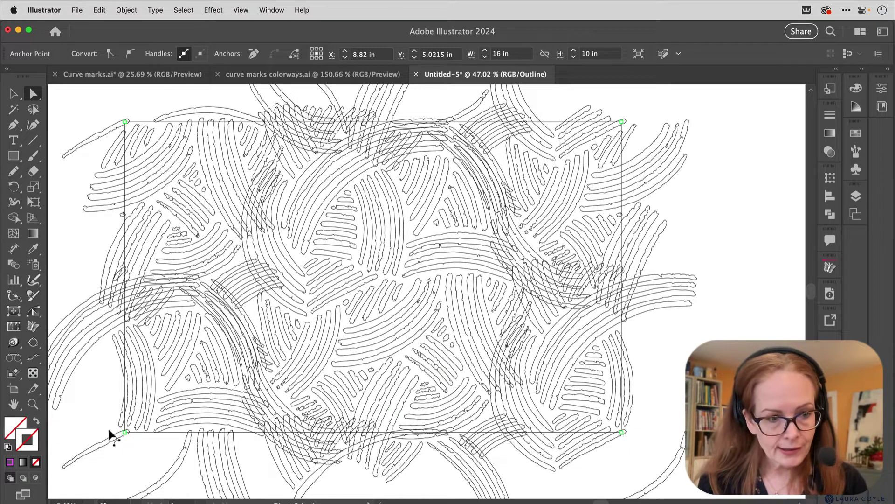
double_click(29, 443)
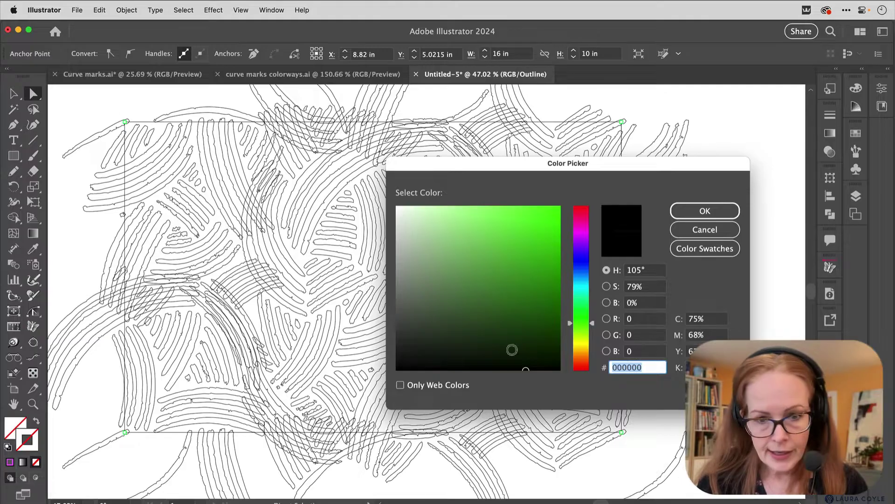
text(9E1B9E)
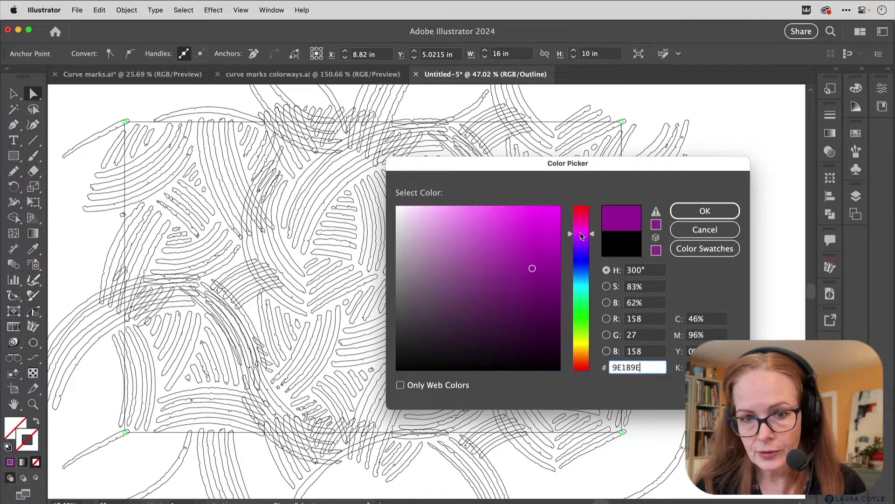
click(514, 224)
click(705, 211)
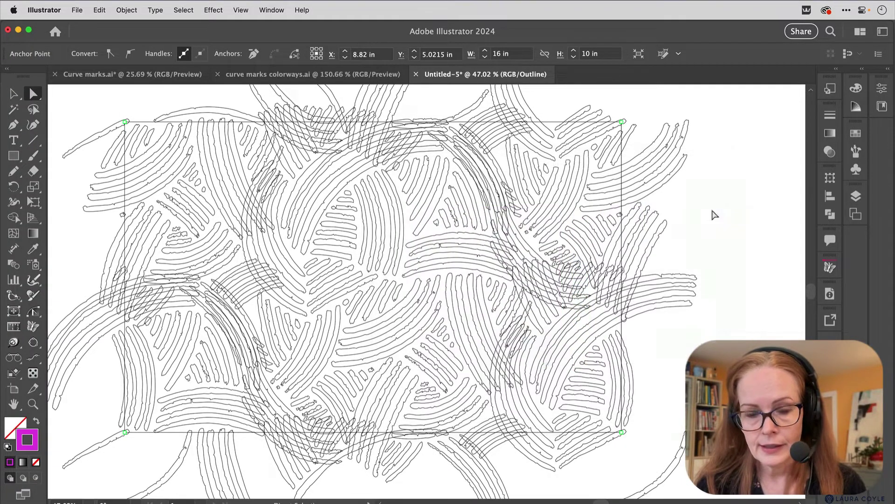
key(super+y)
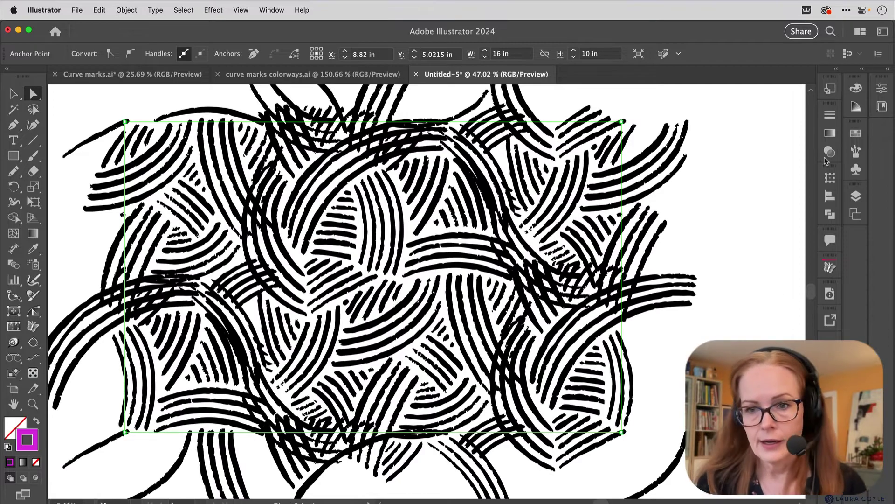
Increase the bounding rectangle's stroke weight to 6 pt and deselect it.
click(830, 116)
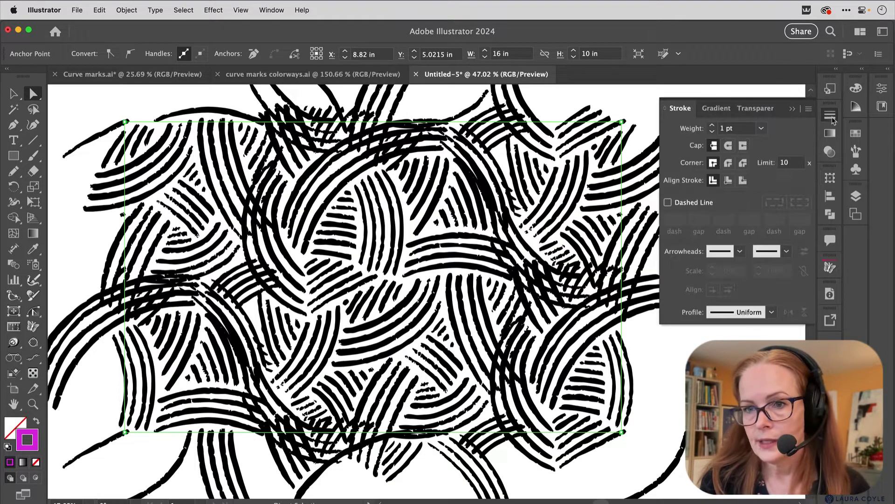
click(712, 125)
click(792, 109)
click(728, 199)
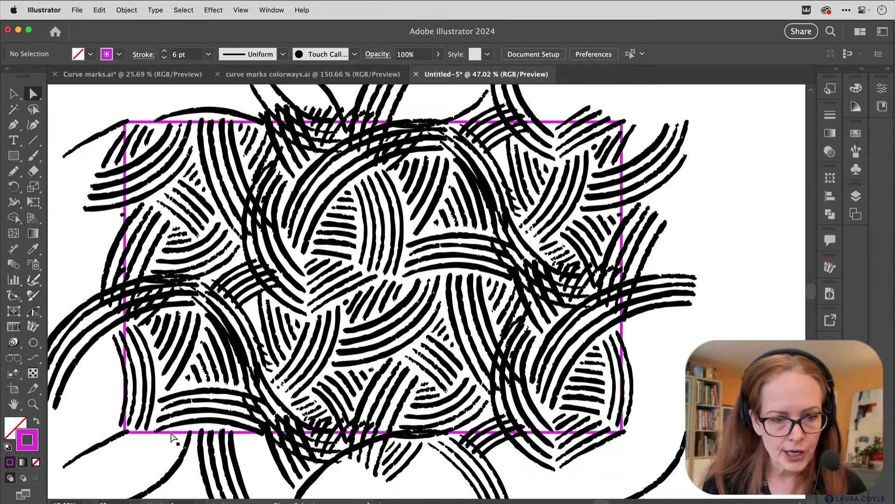
Set the magenta rectangle's width to 8 in, leaving its height at 10 in, and deselect it.
click(171, 434)
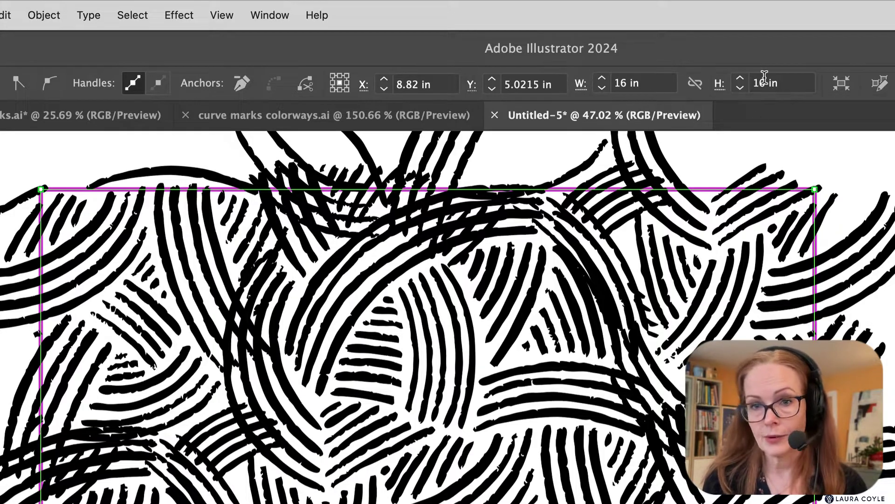
double_click(624, 84)
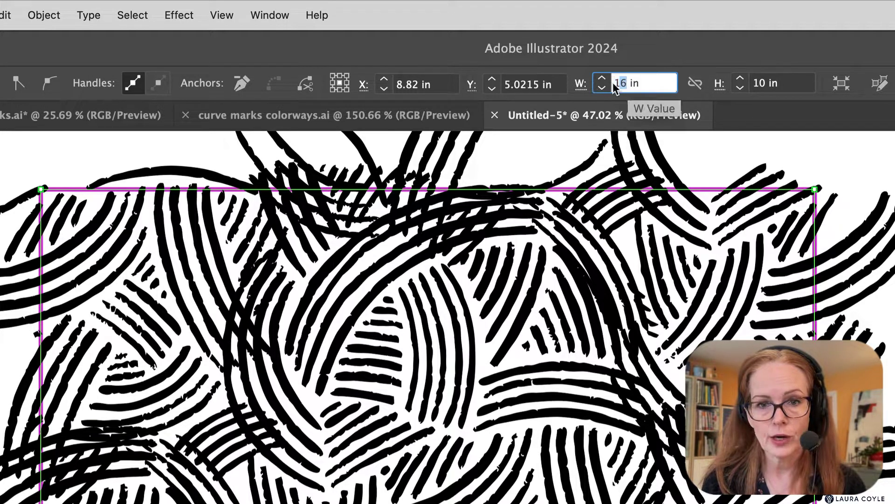
text(8)
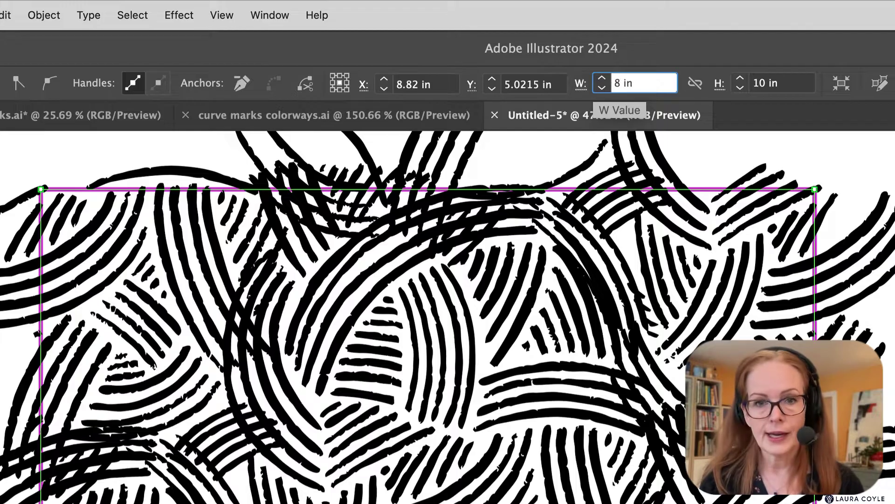
key(Tab)
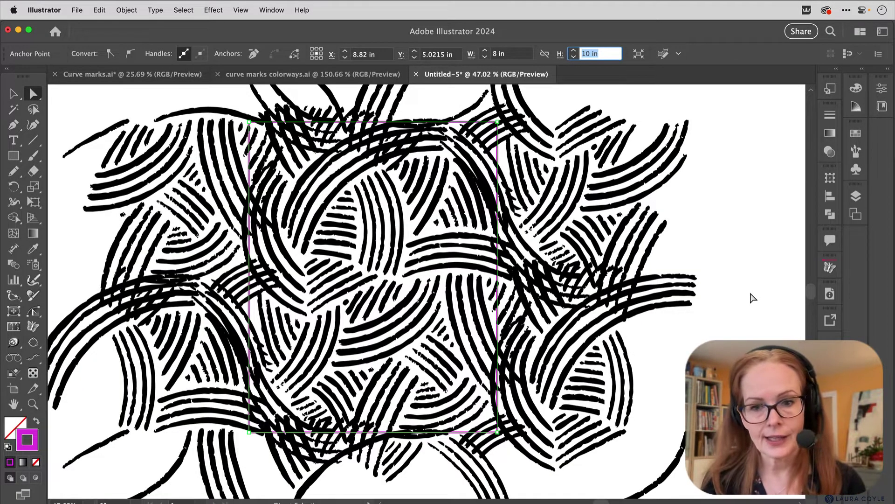
click(751, 297)
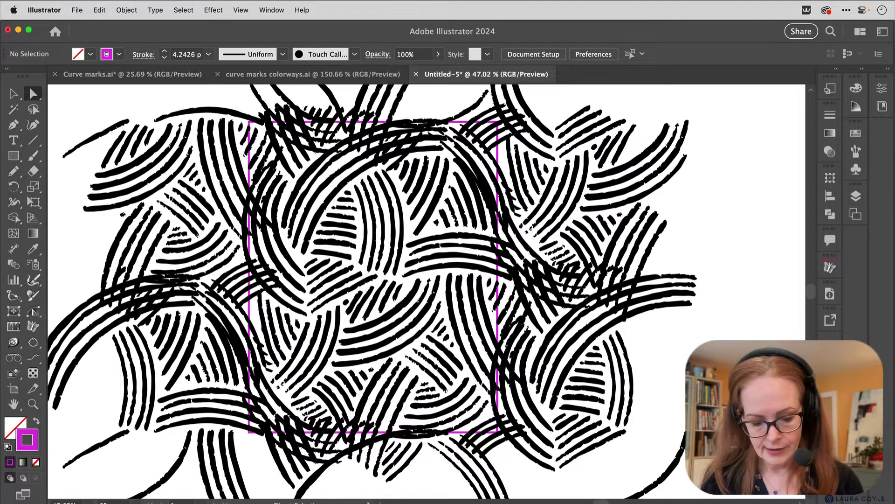
Ungroup the placed pattern artwork so each motif copy is separate, and deselect everything.
key(v)
click(609, 315)
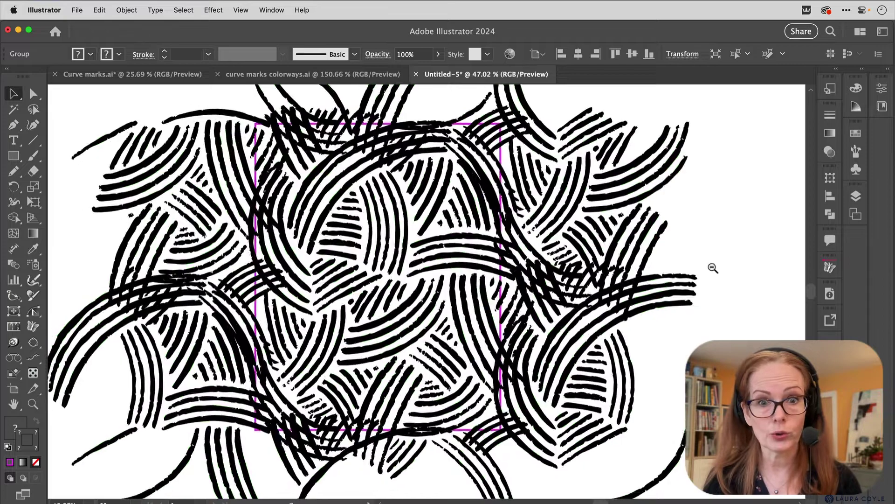
drag(714, 267, 650, 264)
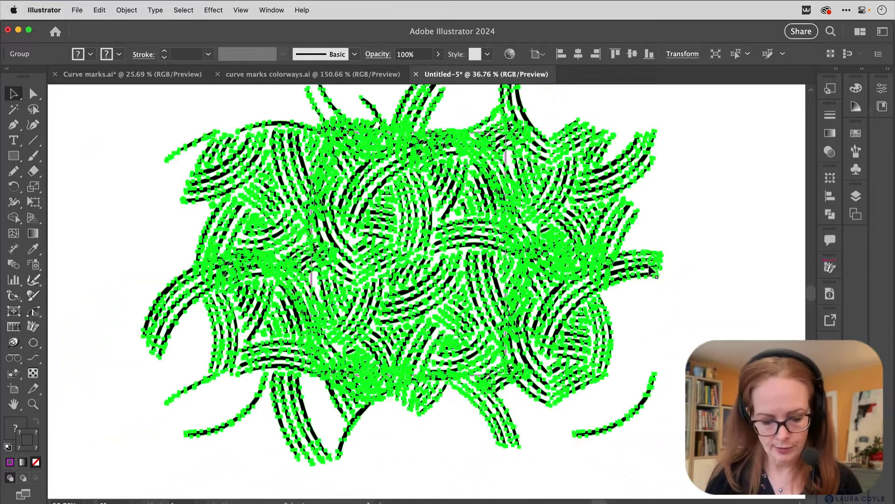
key(super+shift+g)
click(684, 244)
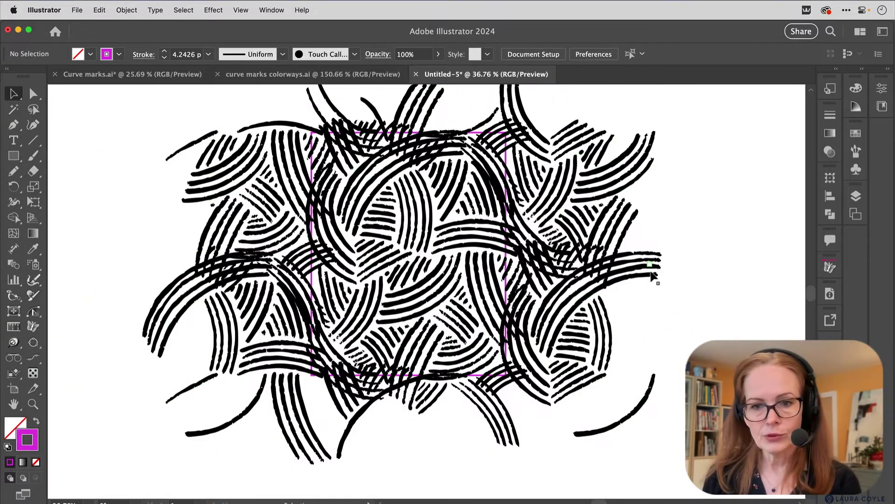
Delete the four surplus motif copies on both sides of the magenta rectangle.
click(650, 273)
key(Delete)
click(626, 186)
key(Delete)
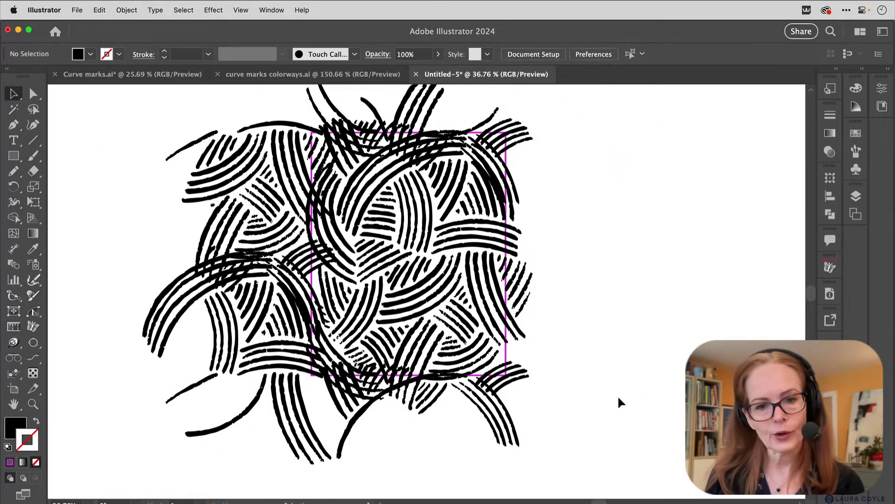
click(161, 322)
key(Delete)
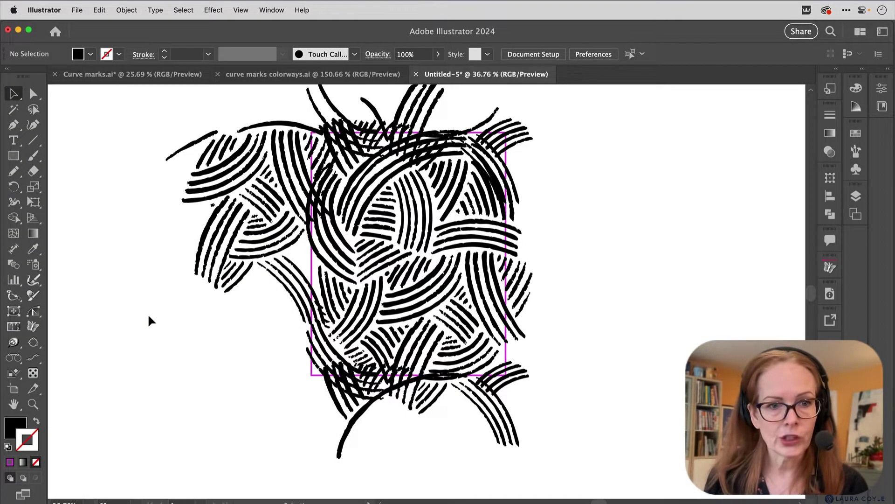
click(208, 177)
key(Delete)
Delete the leftover motif pieces above and below the magenta rectangle, keeping only the central motif.
drag(208, 181, 192, 263)
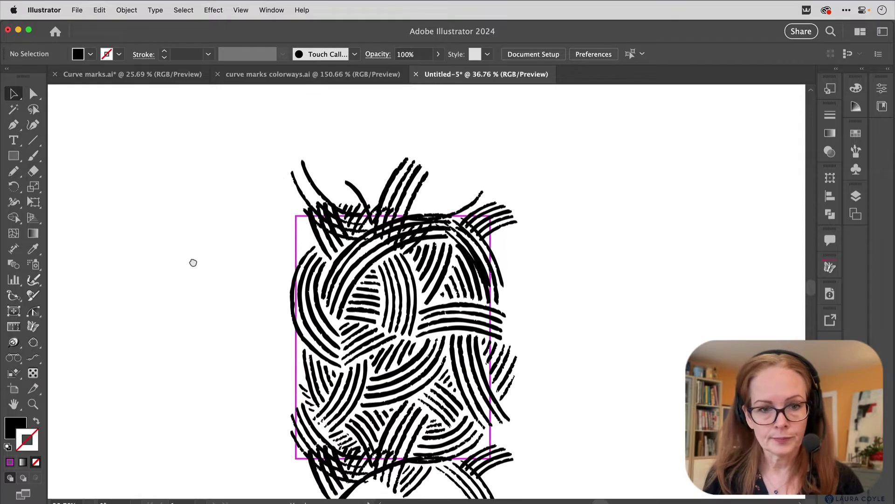
click(308, 178)
key(Delete)
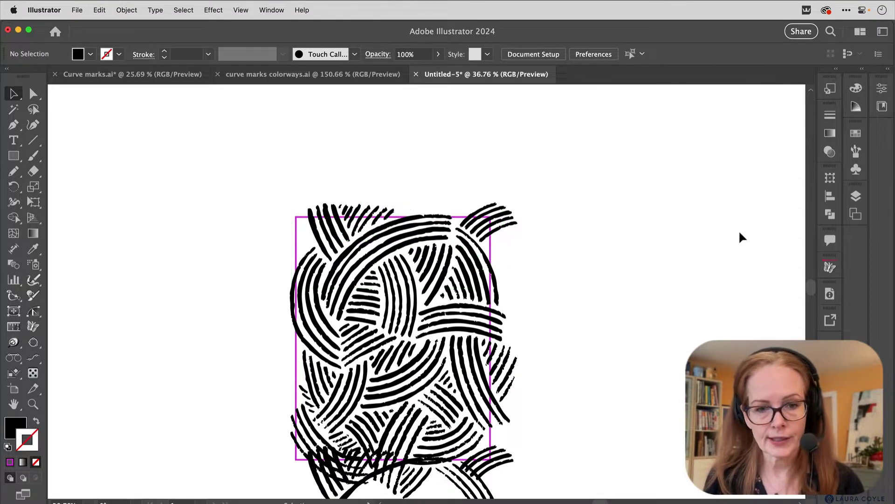
scroll(644, 191, down, 5)
click(326, 448)
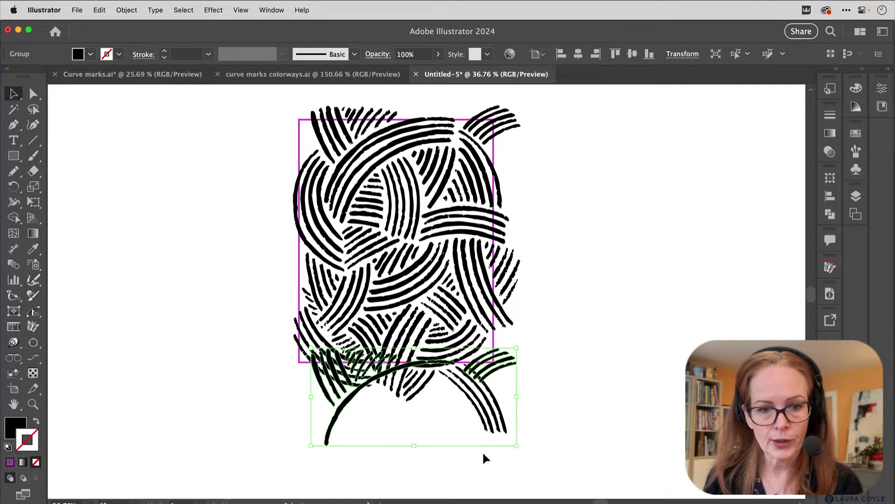
key(Delete)
Select the remaining motif group and check the keyboard increment in the General preferences.
key(super+a)
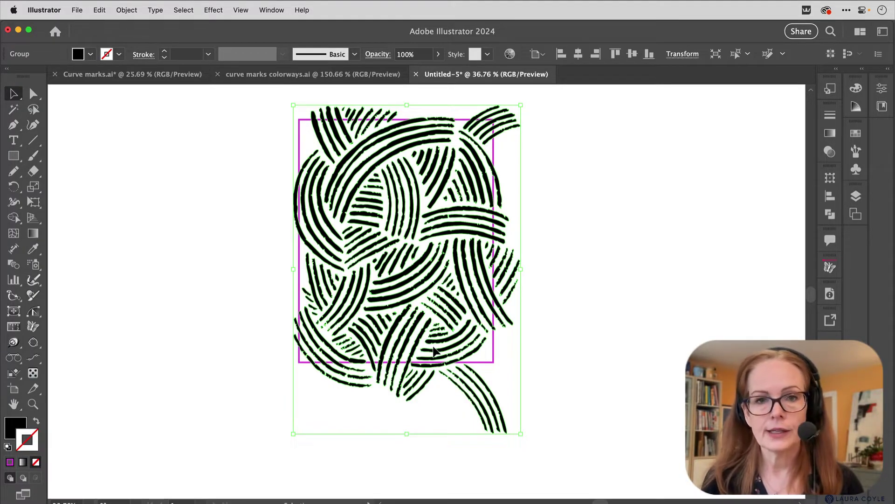
click(587, 288)
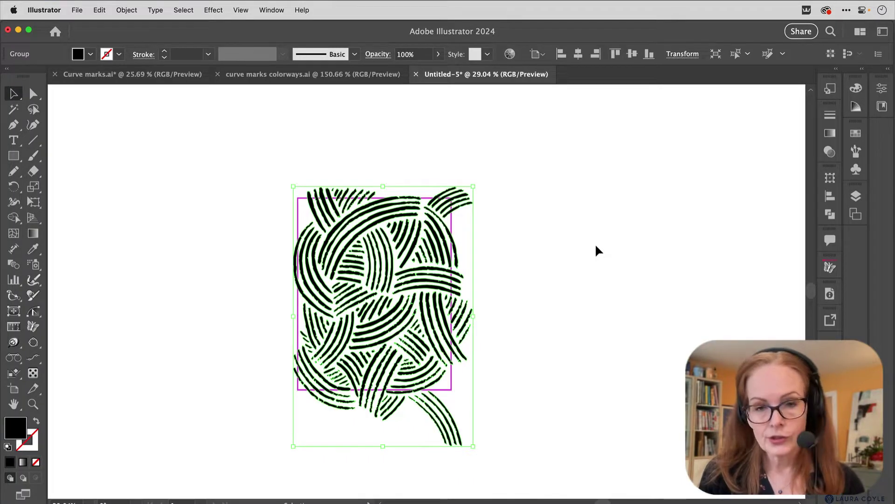
key(super+k)
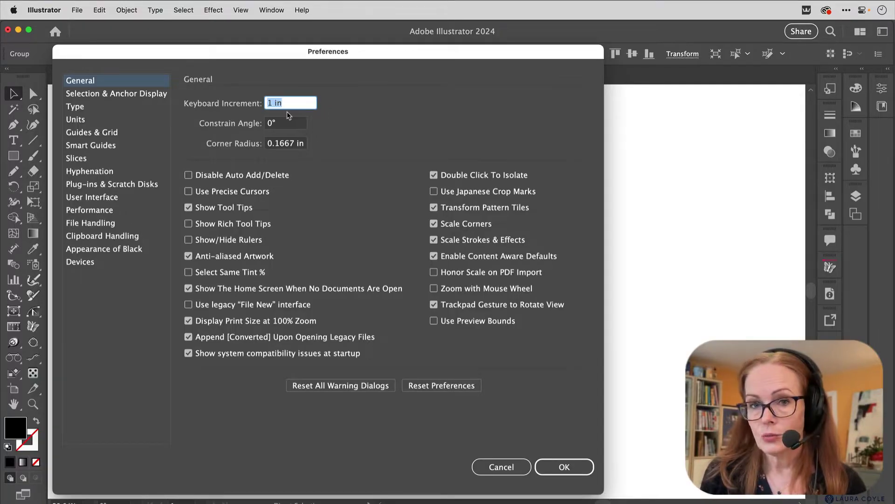
click(561, 463)
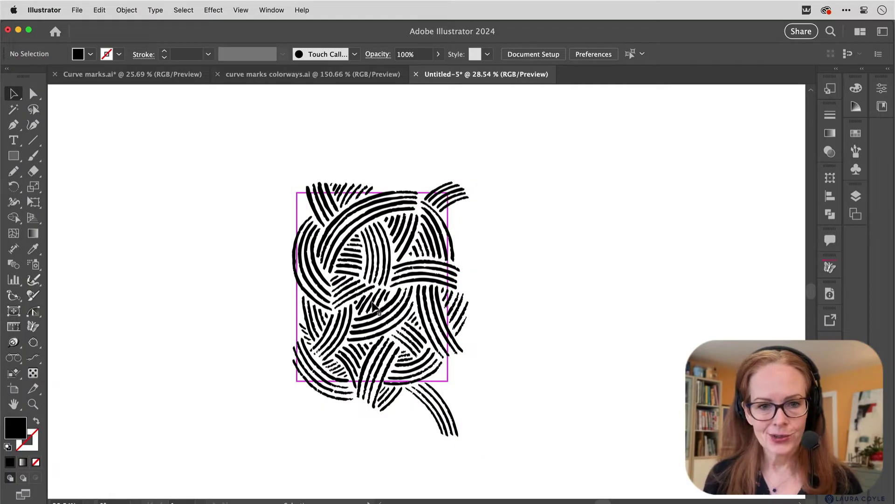
Copy the central motif, paste it in front and nudge the copy up by one tile height.
click(372, 302)
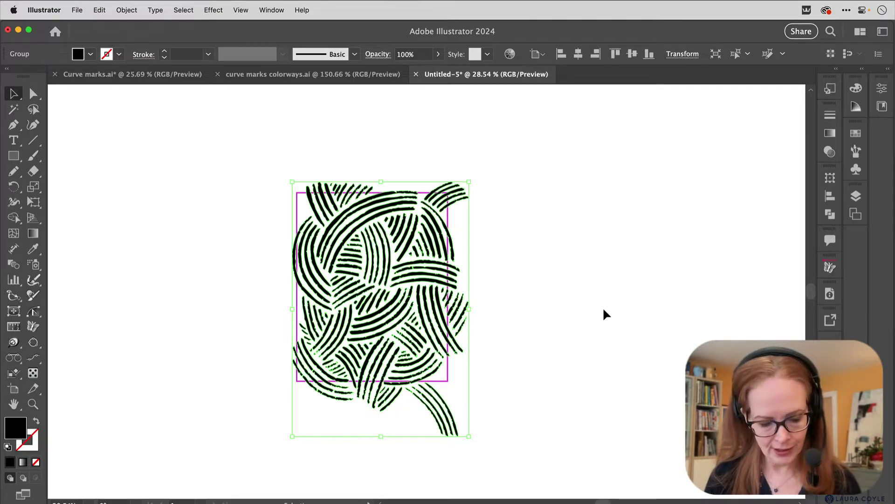
key(super+f)
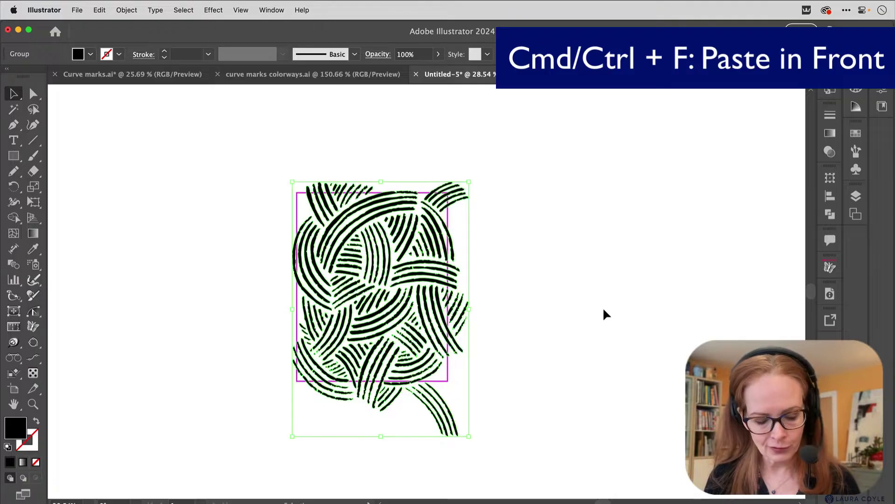
key(a)
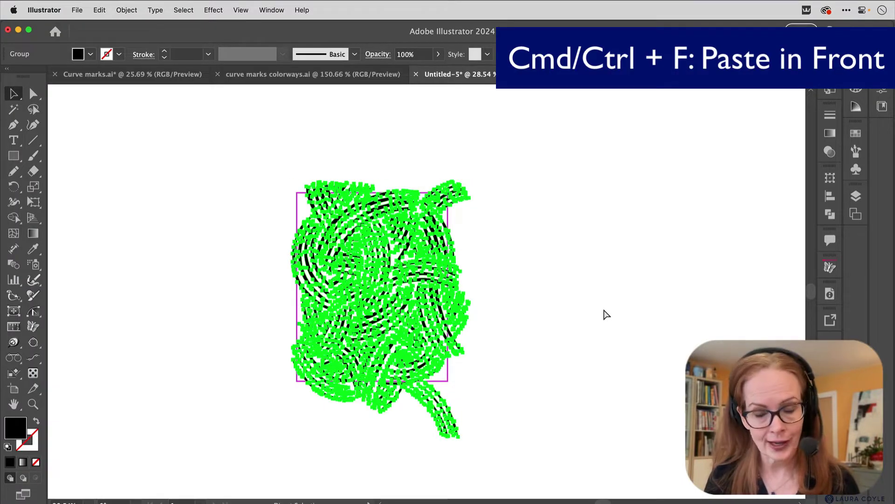
key(shift+Up)
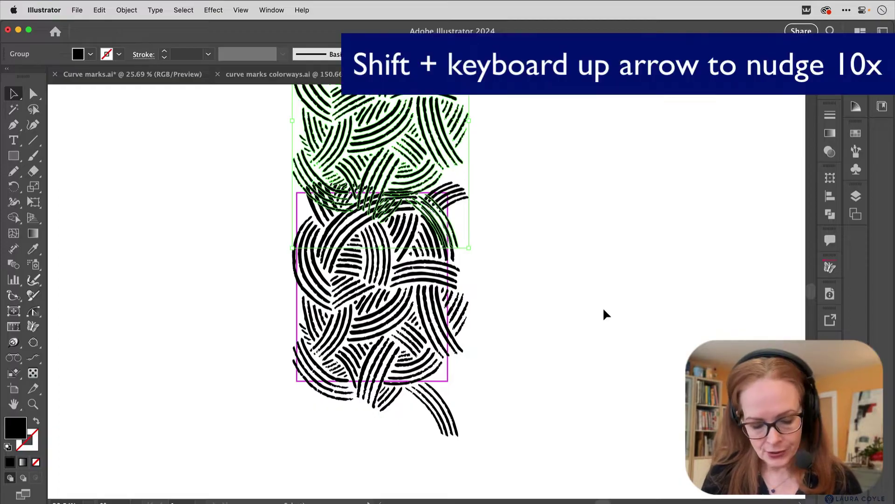
Paste another copy of the motif in front and nudge it down by one tile height below the original.
key(super)
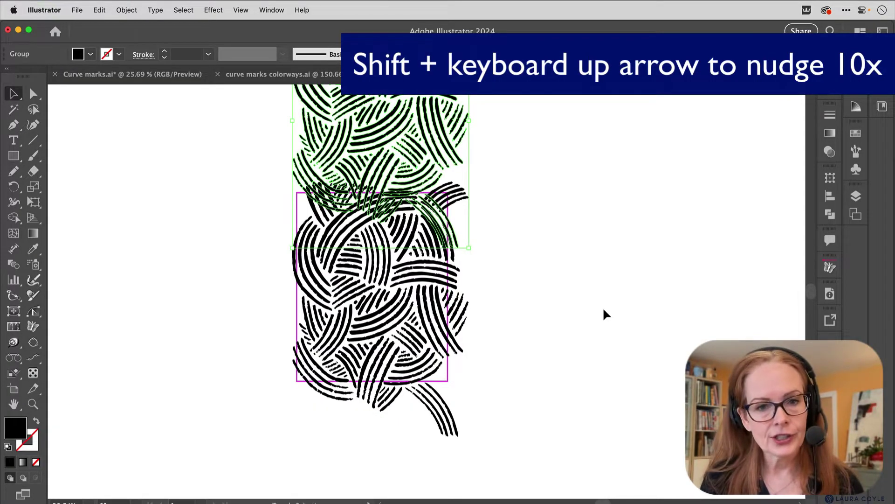
key(shift+Down)
key(shift+Down)
key(shift+Down)
key(shift+Down)
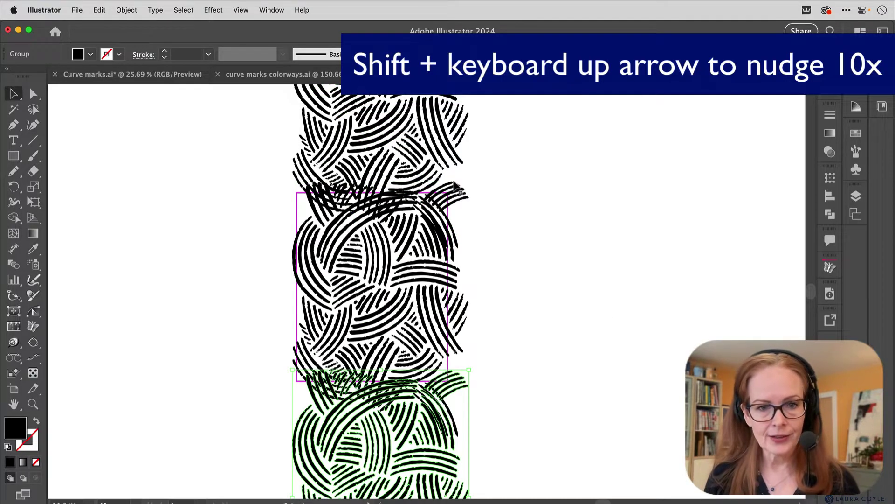
key(shift+Up)
key(shift+Up)
key(shift+Up)
key(shift+Up)
Recolor the motif copies above and below the tile bright green (R 94, G 226, B 51).
shift+click(410, 436)
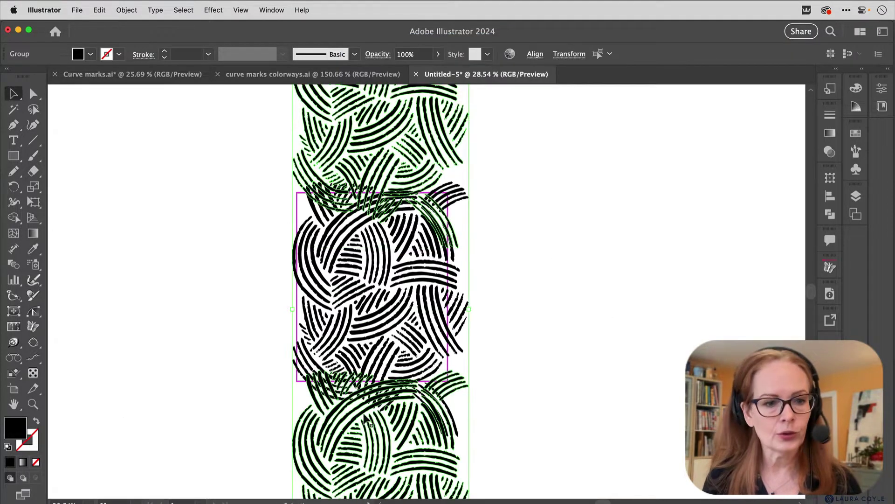
double_click(15, 432)
click(527, 223)
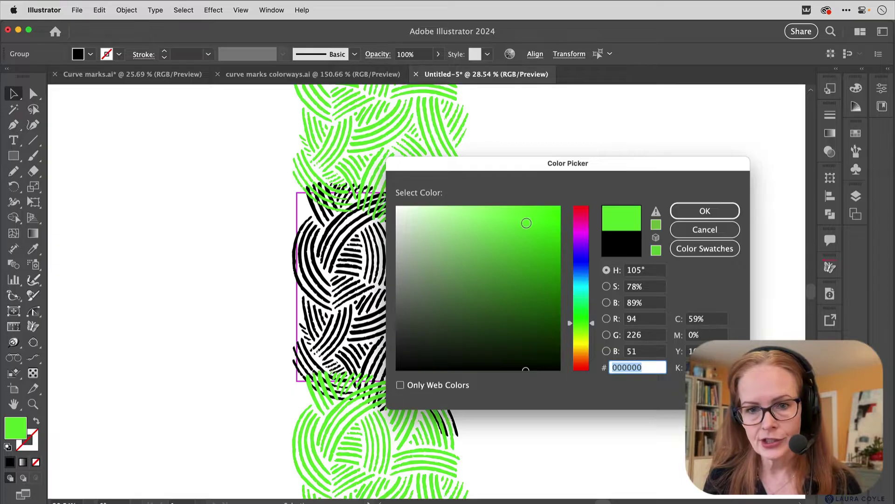
click(705, 211)
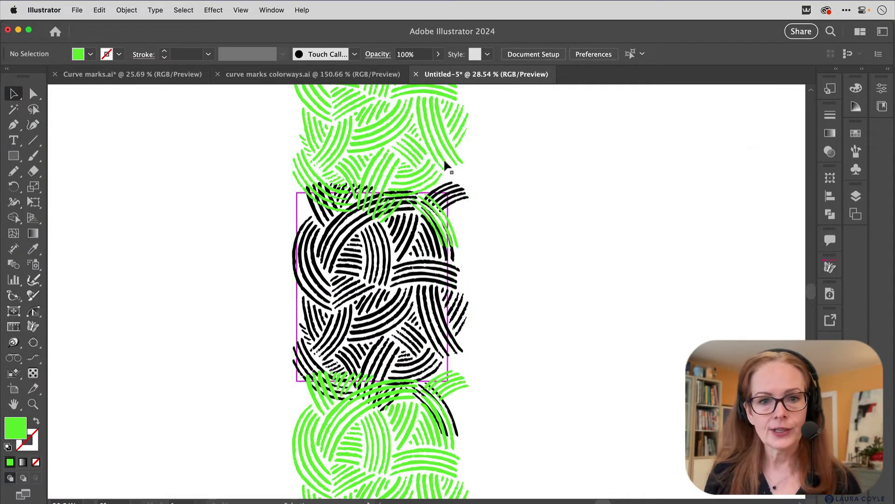
Send both green motif copies to the back, behind the black central motif, and deselect them.
click(429, 151)
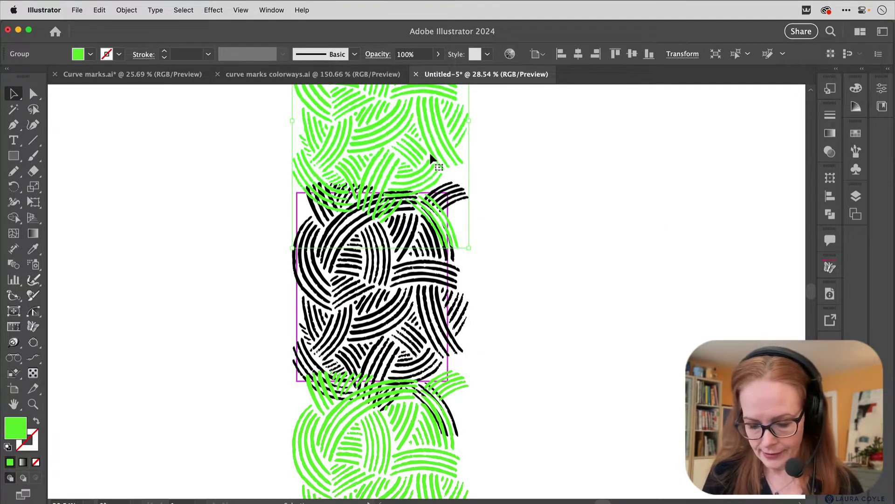
key(super+shift+bracketleft)
click(382, 446)
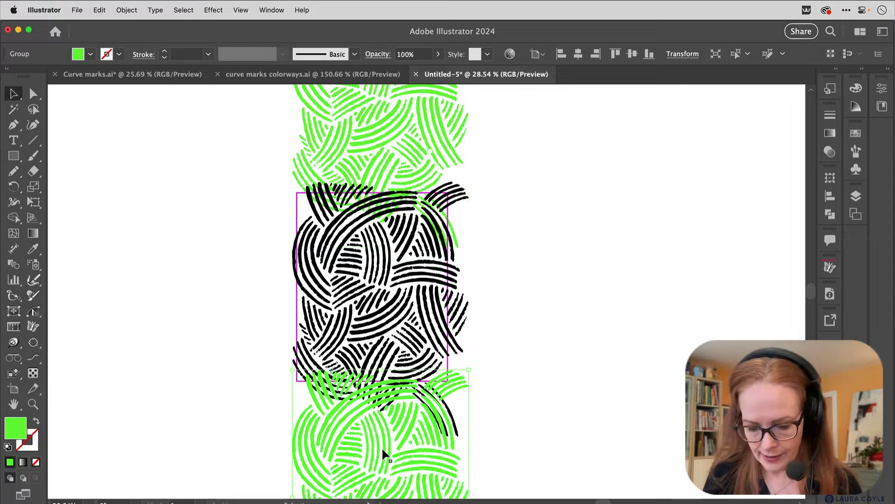
key(super+shift+bracketleft)
click(545, 317)
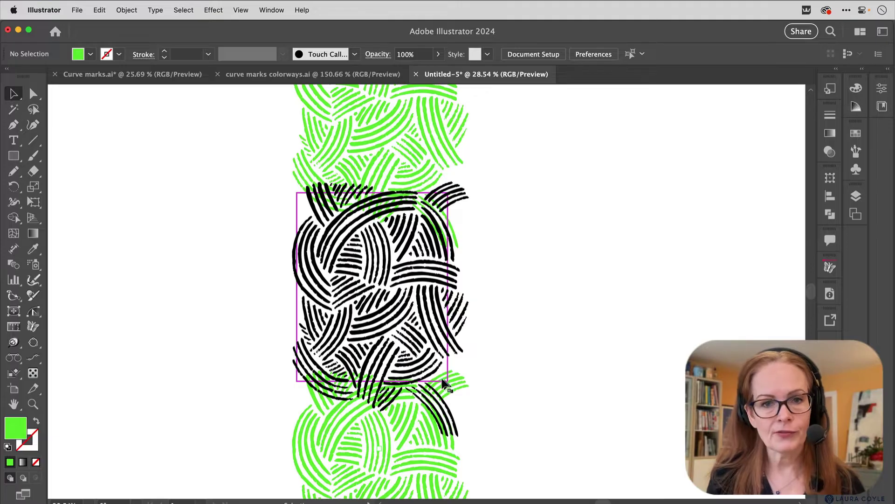
Duplicate the column of three motifs and nudge the duplicate one tile width to the right of the original.
click(387, 141)
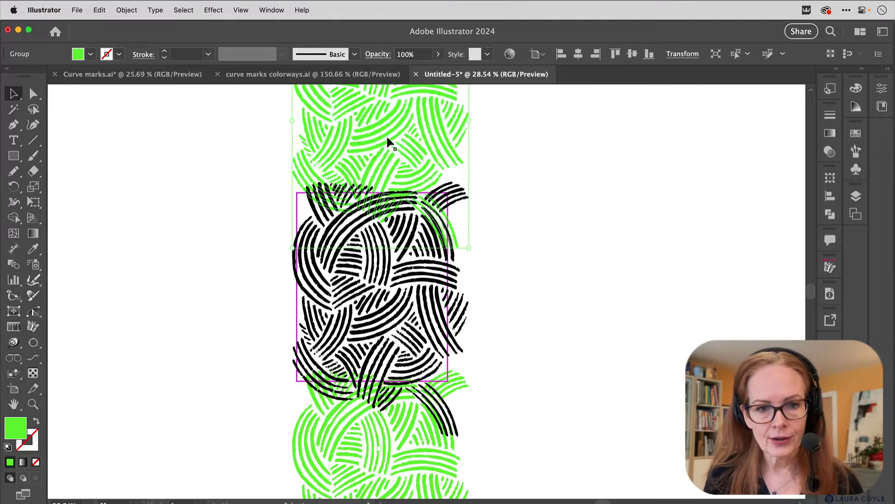
shift+click(386, 422)
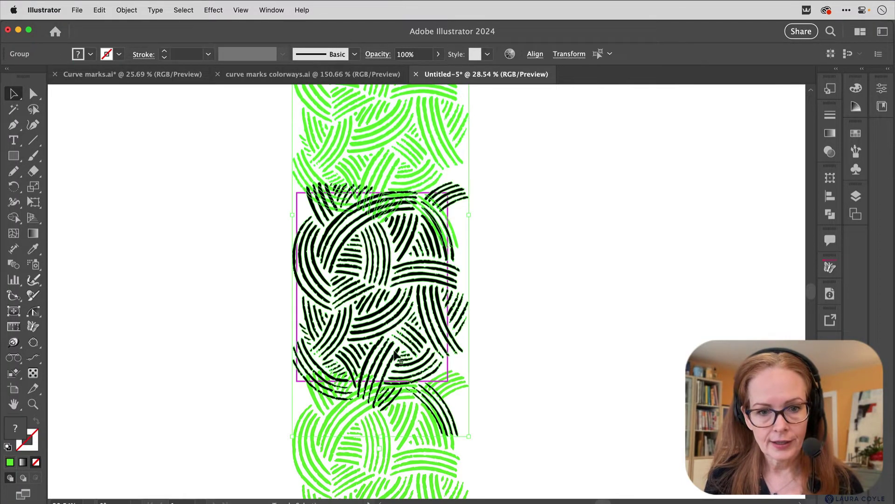
click(379, 430)
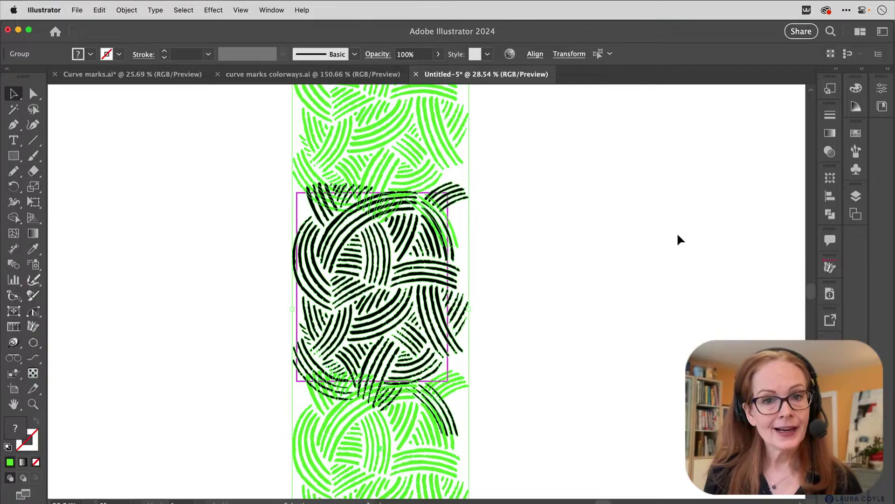
key(a)
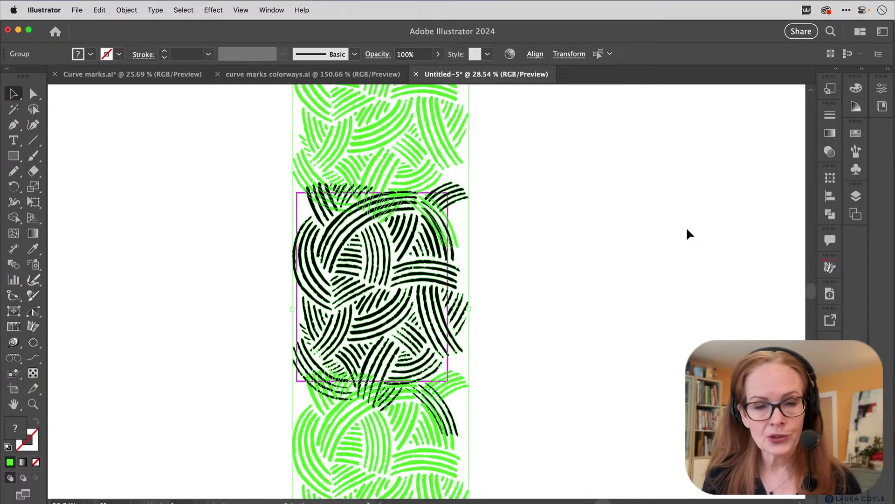
key(super+g)
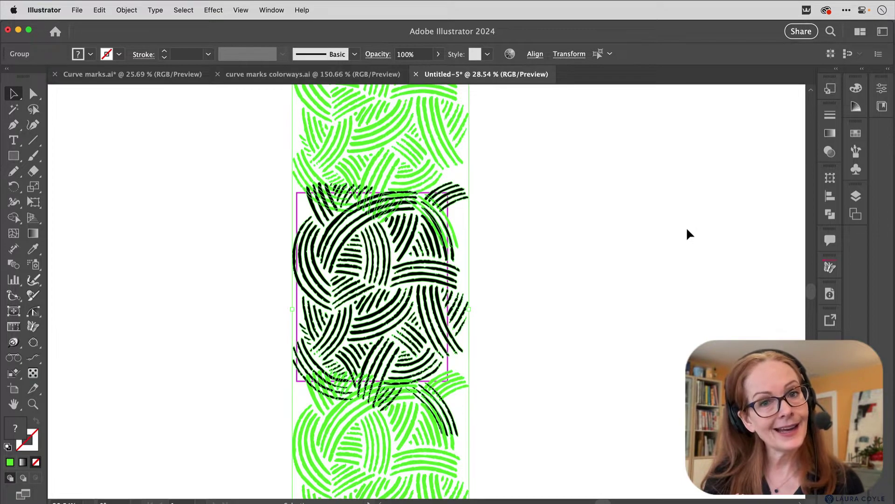
key(alt+shift+Right)
key(shift+Right)
key(shift+Right)
key(shift+Right)
key(shift+Right)
key(shift+Right)
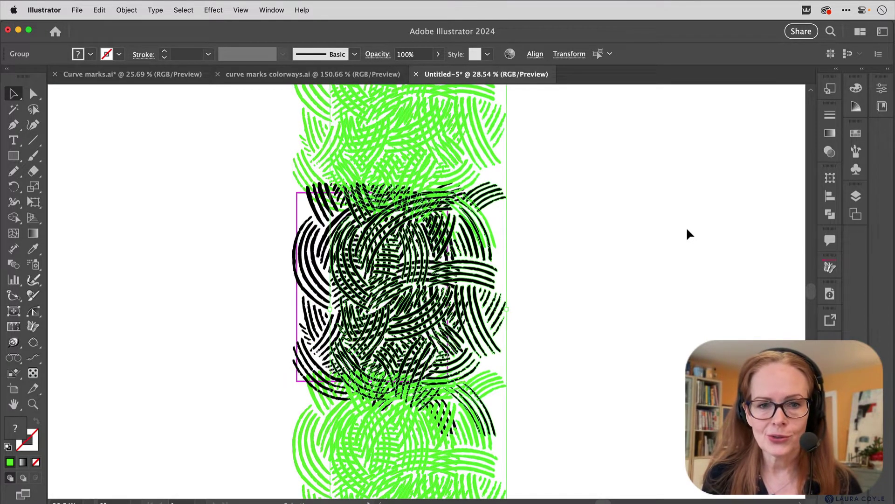
key(shift+Right)
key(shift+Right)
key(shift+Right)
key(shift+Right)
key(shift+Right)
key(shift+Right)
key(shift+Right)
key(shift+Right)
key(shift+Right)
key(shift+Right)
key(shift+Right)
key(shift+Right)
key(shift+Right)
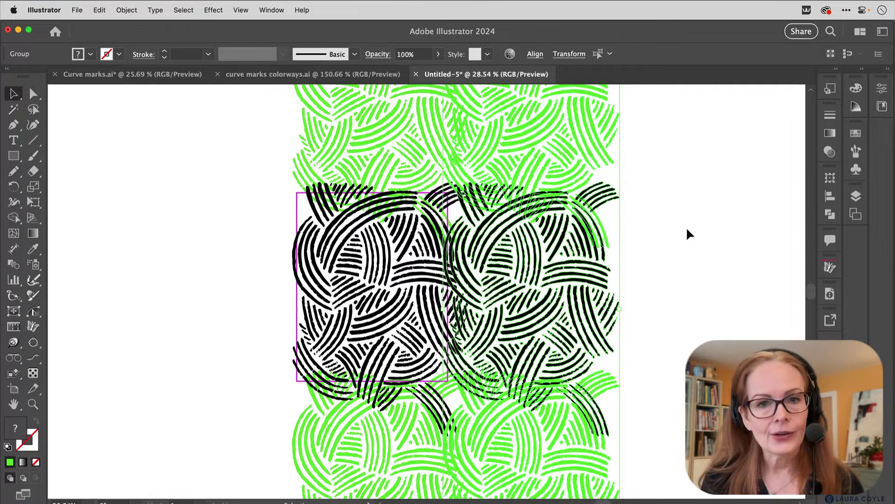
Nudge the duplicated column down by half a tile height to form the brick offset.
key(shift+Down)
key(shift+Down)
key(shift+Down)
key(shift+Down)
key(shift+Down)
key(shift+Down)
key(shift+Down)
key(shift+Down)
key(shift+Down)
key(shift+Down)
key(shift+Down)
key(shift+Down)
key(shift+Down)
key(shift+Down)
key(shift+Down)
key(shift+Down)
key(shift+Down)
key(shift+Down)
key(shift+Down)
key(shift+Down)
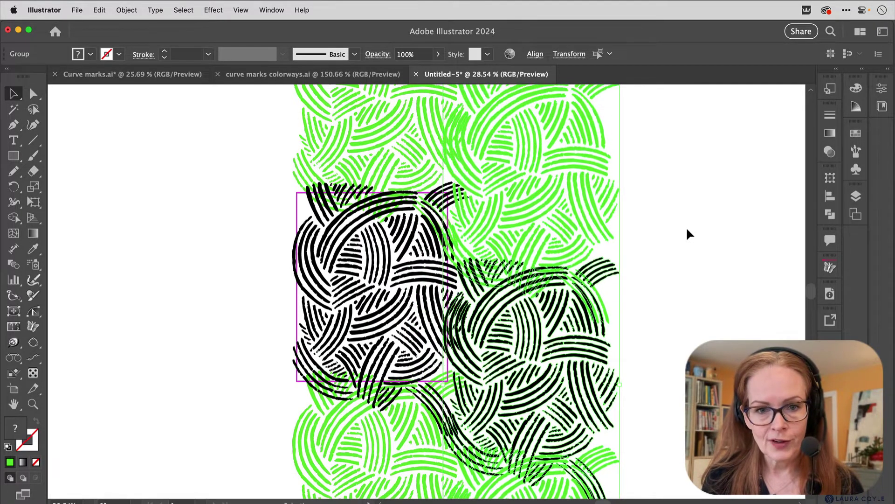
key(shift+Down)
key(shift+Down)
key(shift+Down)
key(shift+Down)
key(shift+Down)
key(shift+Down)
Recolor the black motif in the duplicated column to match its green neighbors, regroup it and deselect.
click(613, 293)
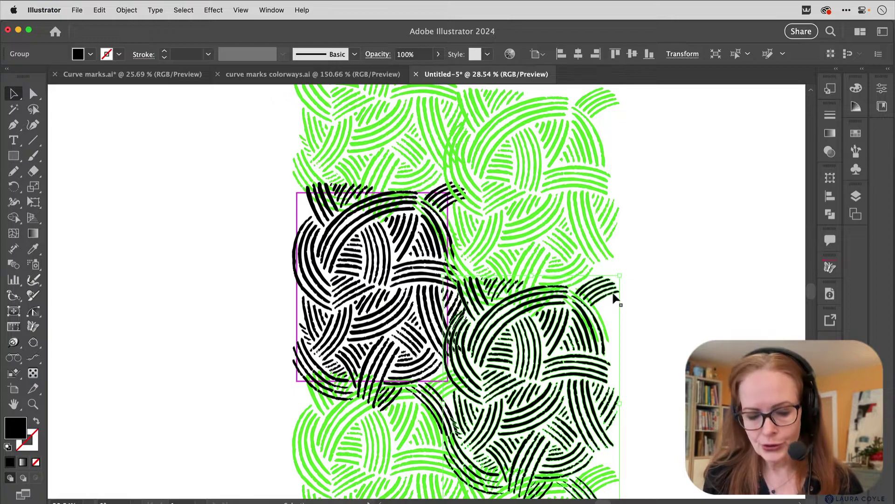
key(shift+super+g)
key(i)
click(609, 223)
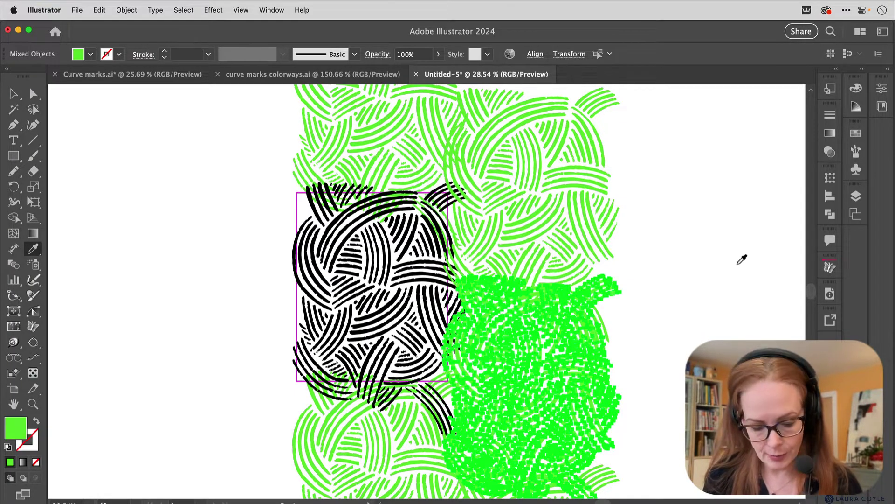
key(super+g)
key(v)
click(655, 366)
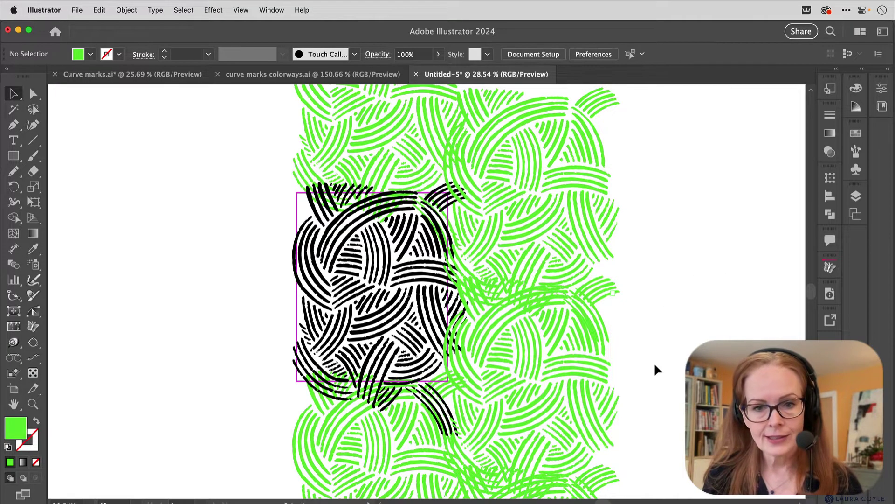
Duplicate the green offset column to the left side of the tile, two tile widths over, and deselect it.
drag(668, 301, 621, 303)
drag(599, 162, 499, 445)
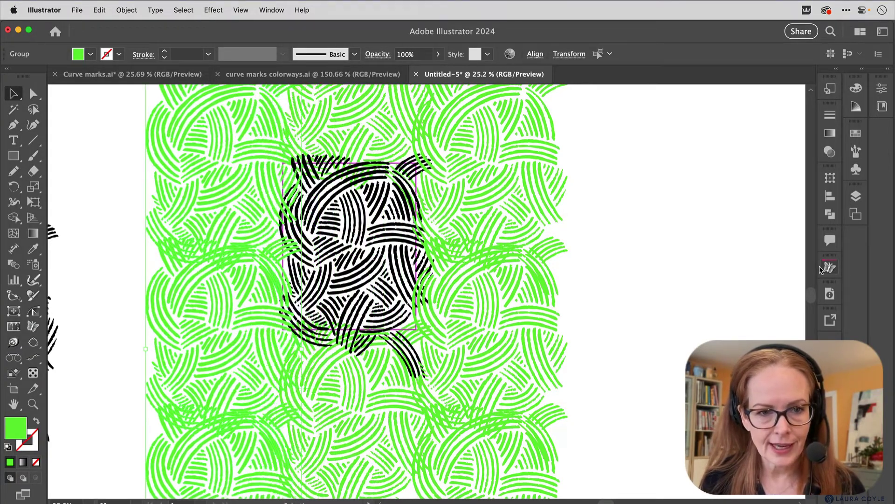
click(698, 269)
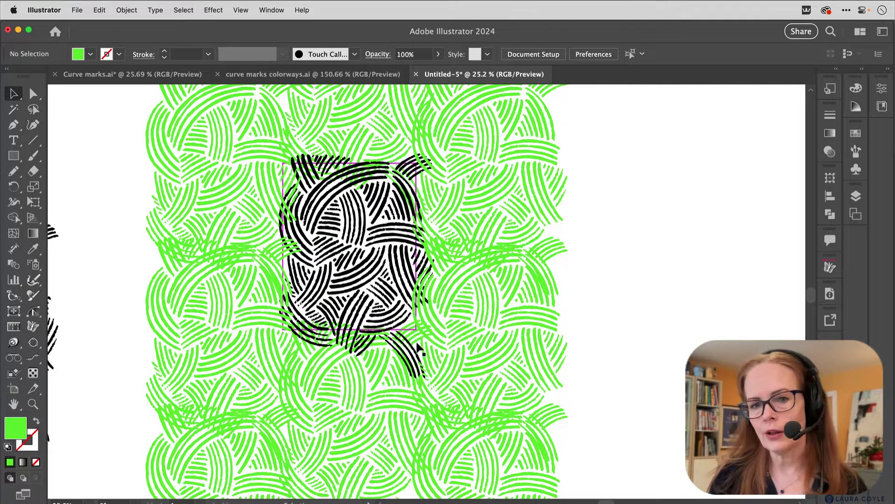
Inspect the overlaps around the tile edges and bring the green copy above the tile to the front.
drag(346, 261, 555, 424)
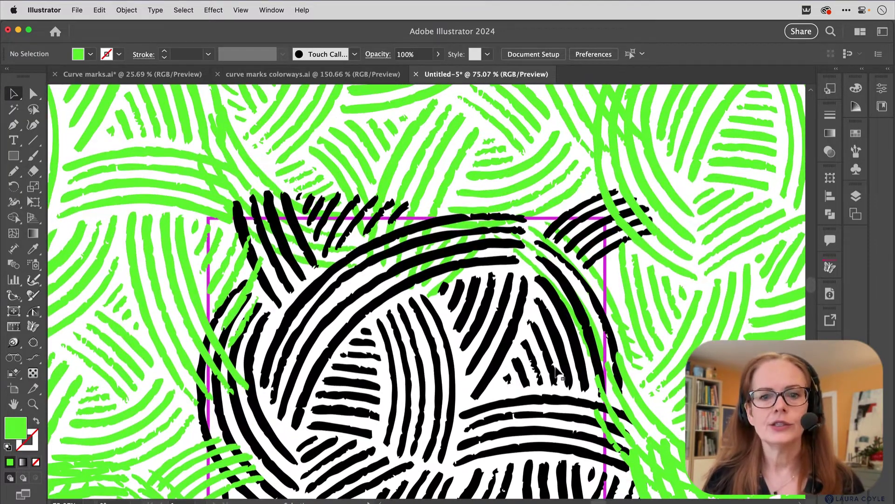
drag(546, 395, 445, 335)
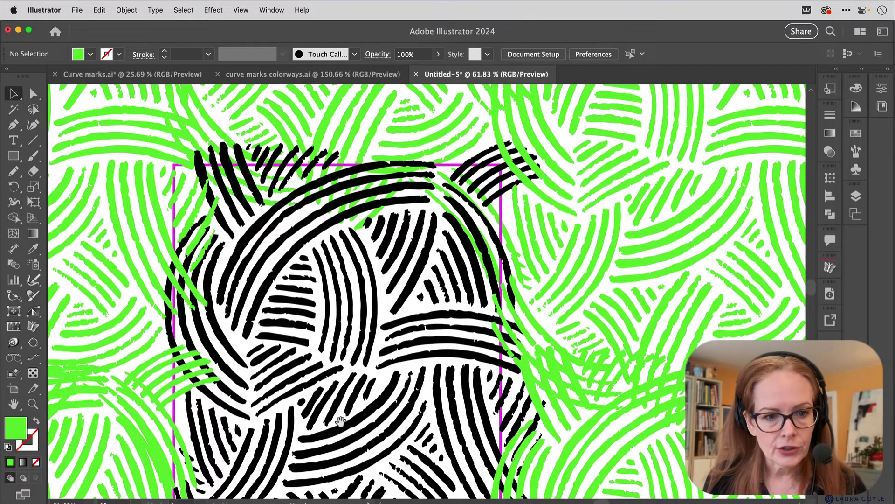
drag(341, 421, 354, 180)
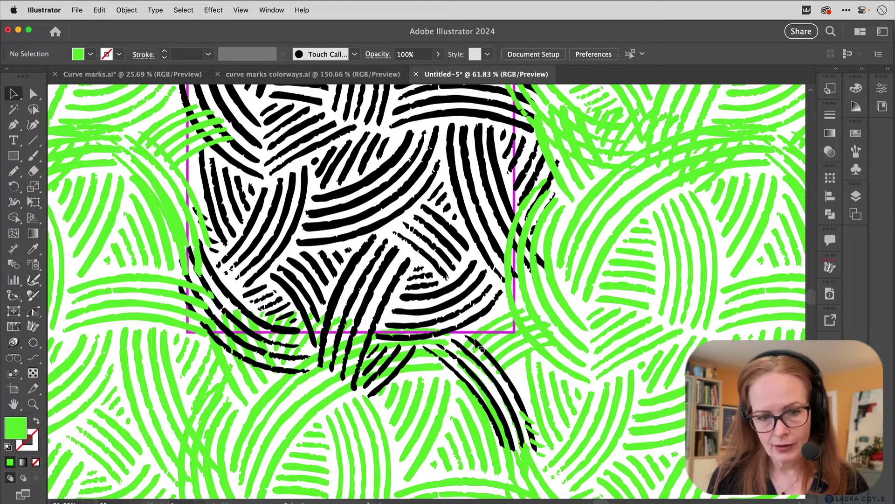
scroll(452, 336, up, 8)
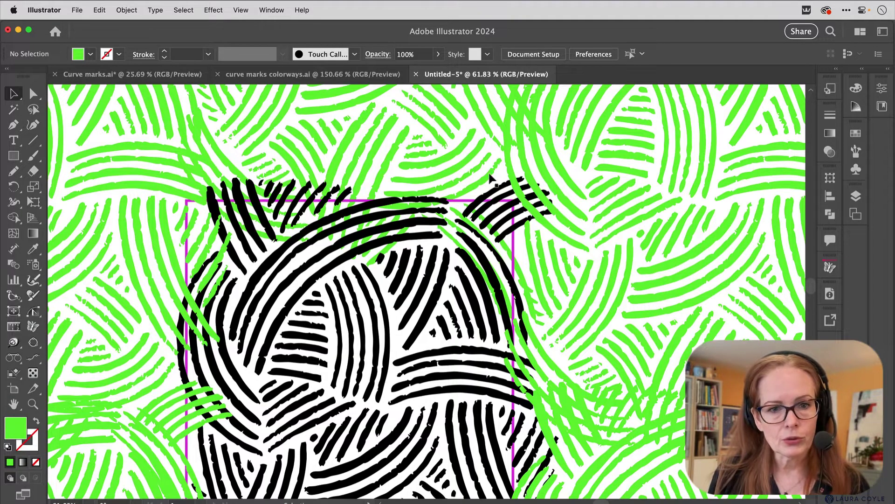
click(402, 168)
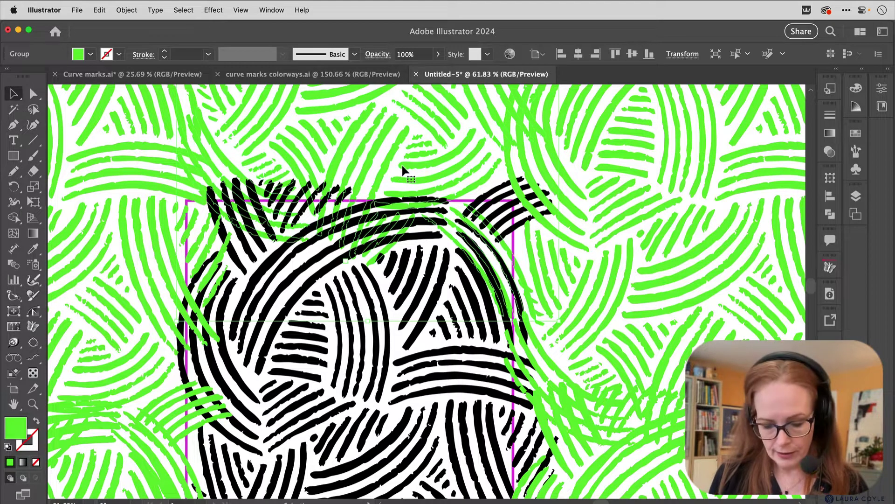
key(super+shift+bracketright)
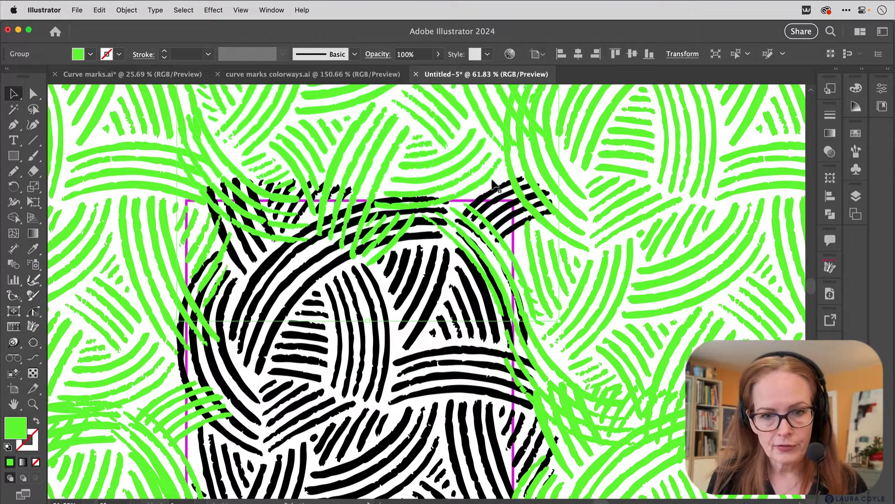
Select the black motif and erase its lines where they overlap the green strokes along the middle of the tile's upper edge.
click(321, 276)
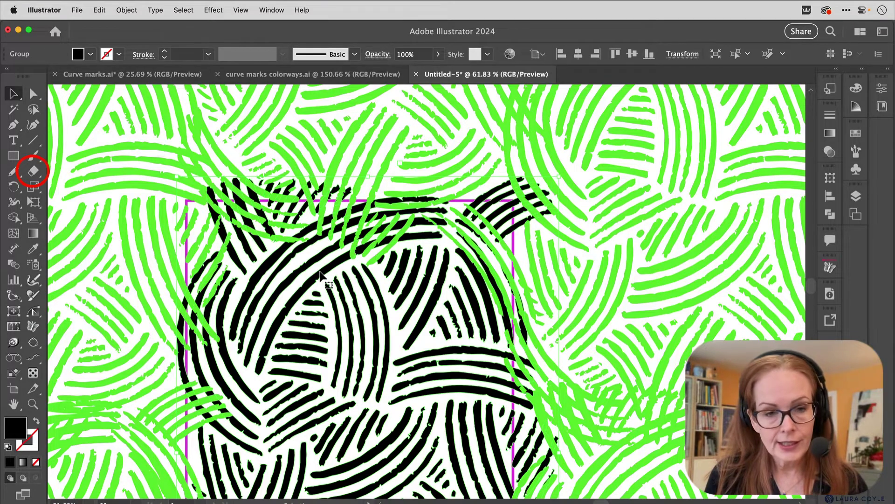
key(shift+e)
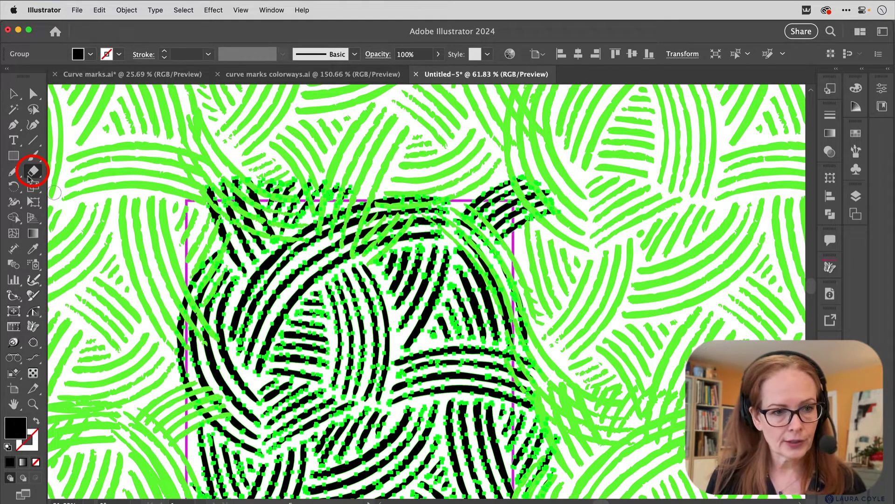
drag(331, 321, 415, 280)
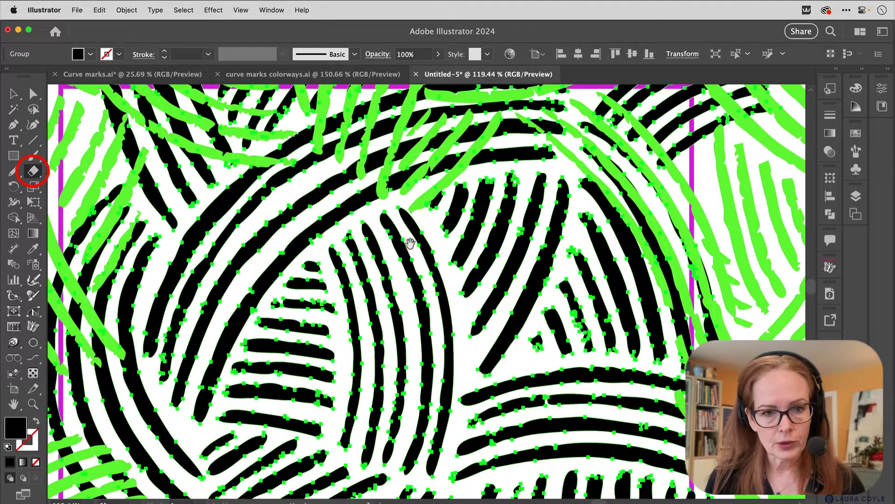
mouse_move(415, 238)
mouse_down()
mouse_move(430, 406)
mouse_move(429, 385)
mouse_up()
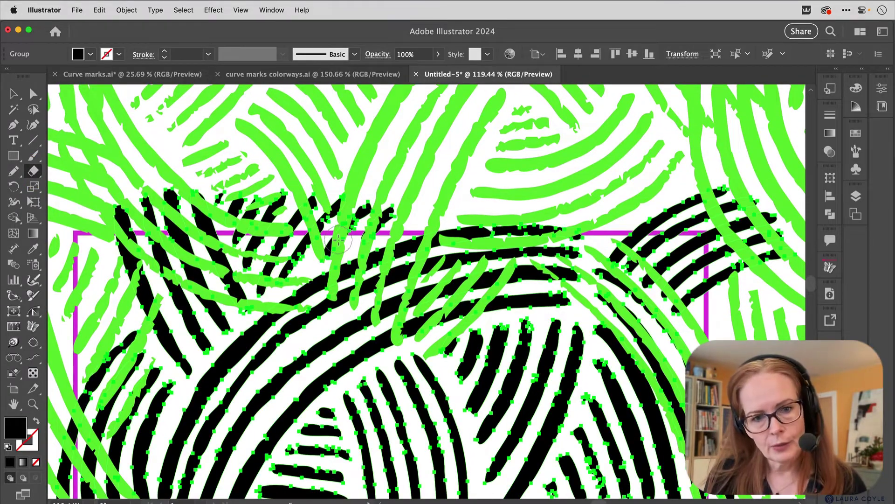
mouse_move(332, 268)
mouse_down()
mouse_move(342, 297)
mouse_move(375, 301)
mouse_move(399, 336)
mouse_move(424, 327)
mouse_move(435, 318)
mouse_move(393, 250)
mouse_move(347, 267)
mouse_move(404, 304)
mouse_move(382, 266)
mouse_up()
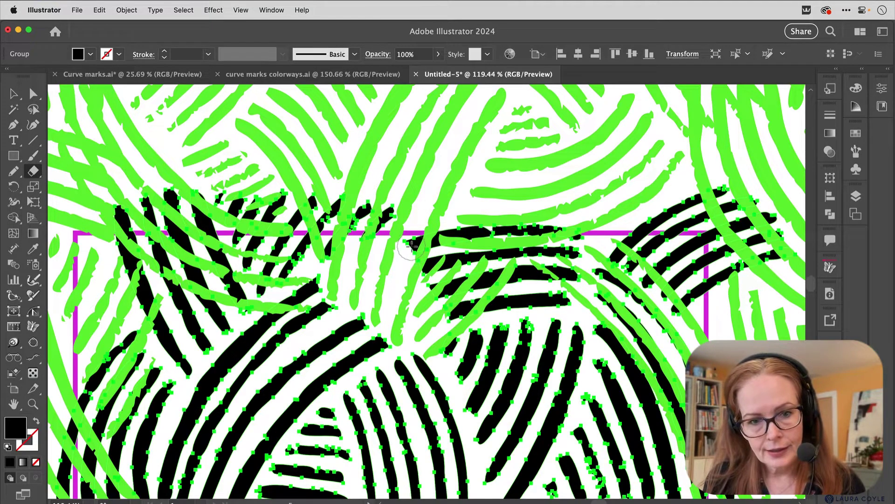
mouse_move(410, 244)
mouse_down()
mouse_move(505, 229)
mouse_move(580, 241)
mouse_move(430, 262)
mouse_move(423, 278)
mouse_move(534, 264)
mouse_move(578, 272)
mouse_move(441, 289)
mouse_up()
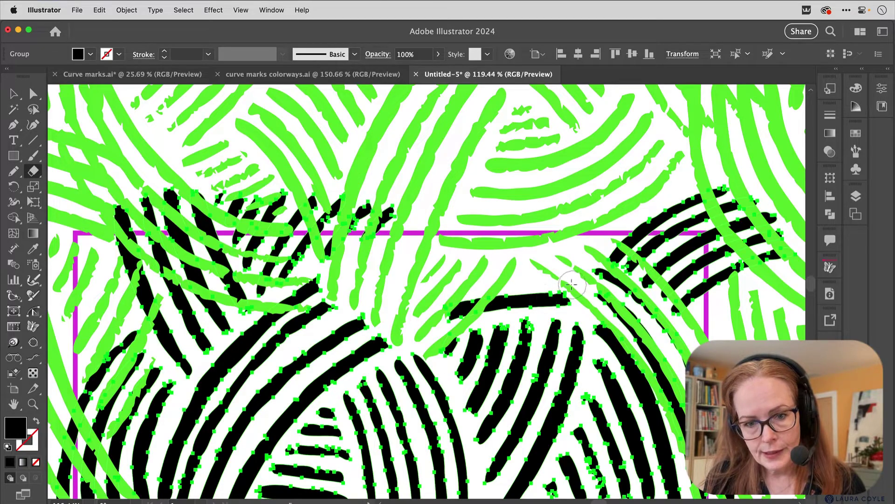
right_click(444, 307)
key(Escape)
mouse_move(441, 309)
mouse_down()
mouse_move(493, 287)
mouse_move(480, 302)
mouse_move(496, 288)
mouse_up()
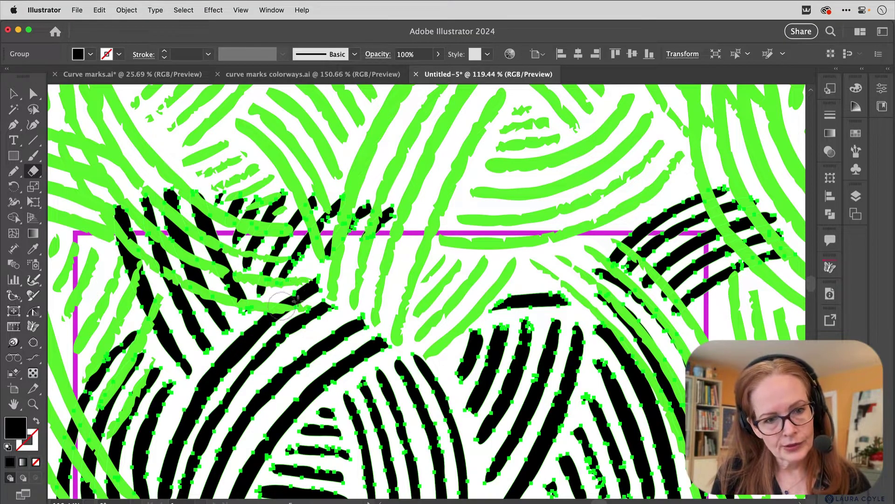
Erase the short black dashes and the long diagonal black marks that run under the green strokes at the tile's upper-left corner.
mouse_move(219, 198)
mouse_down()
mouse_move(280, 280)
mouse_move(334, 222)
mouse_move(390, 200)
mouse_move(330, 256)
mouse_move(366, 222)
mouse_move(358, 203)
mouse_move(289, 235)
mouse_move(256, 195)
mouse_move(387, 191)
mouse_up()
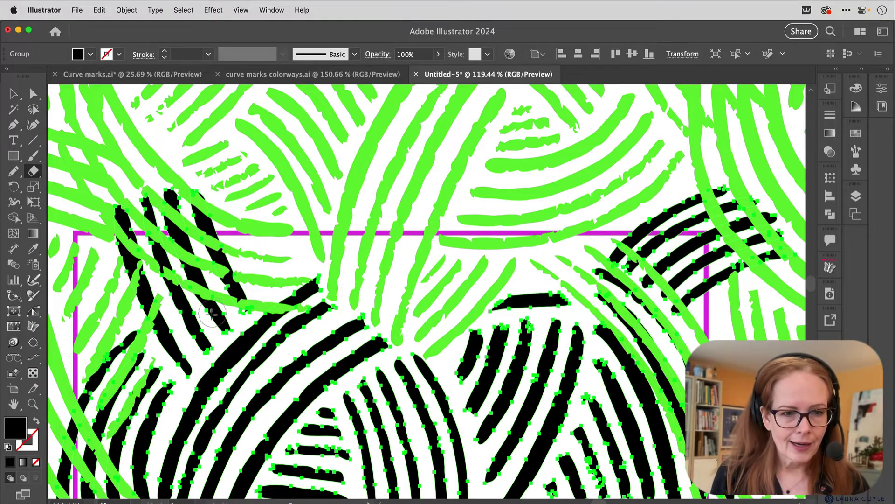
scroll(211, 314, down, 3)
scroll(211, 313, left, 5)
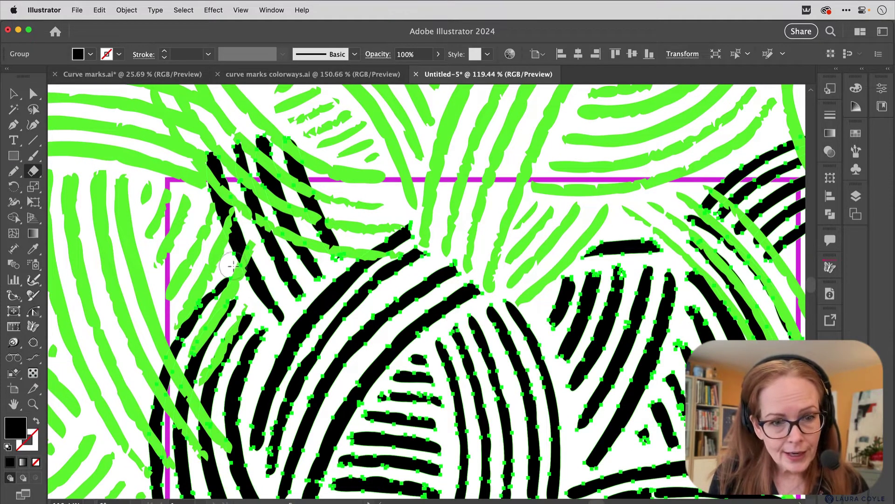
mouse_move(233, 265)
mouse_down()
mouse_move(266, 230)
mouse_move(334, 249)
mouse_move(280, 133)
mouse_move(310, 222)
mouse_move(275, 182)
mouse_move(260, 141)
mouse_move(278, 219)
mouse_move(235, 147)
mouse_move(251, 225)
mouse_move(236, 232)
mouse_move(213, 148)
mouse_move(221, 227)
mouse_move(235, 243)
mouse_up()
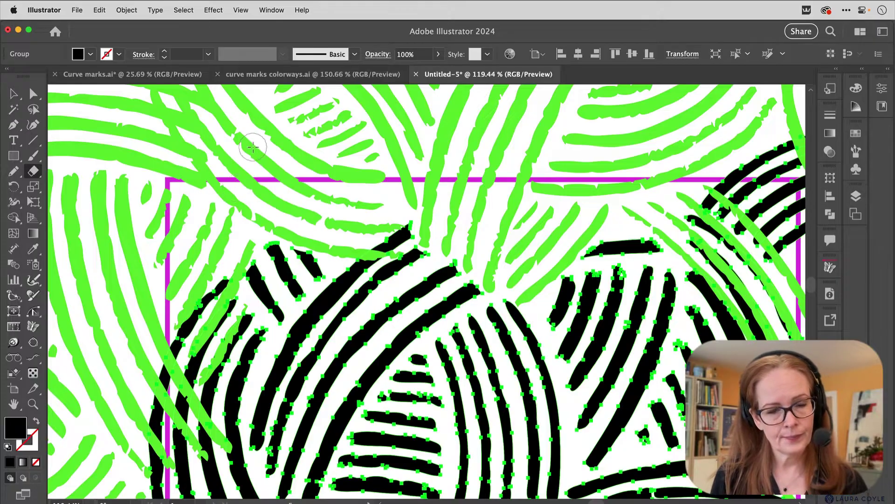
Erase the inner ends of the black curved marks that collide with the green strokes at the tile's upper-right corner.
scroll(517, 207, right, 5)
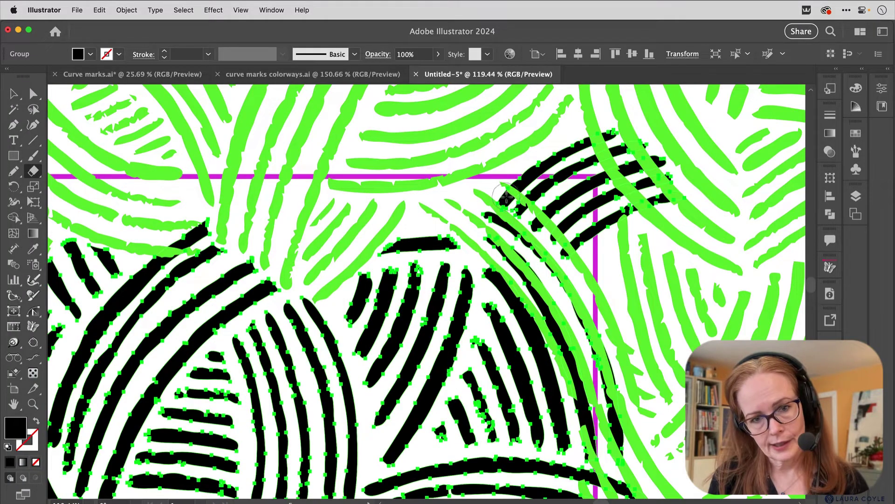
mouse_move(504, 193)
mouse_down()
mouse_move(553, 227)
mouse_move(566, 263)
mouse_up()
mouse_move(561, 264)
mouse_down()
mouse_move(507, 223)
mouse_move(577, 287)
mouse_move(573, 267)
mouse_up()
drag(583, 264, 580, 258)
drag(632, 135, 531, 189)
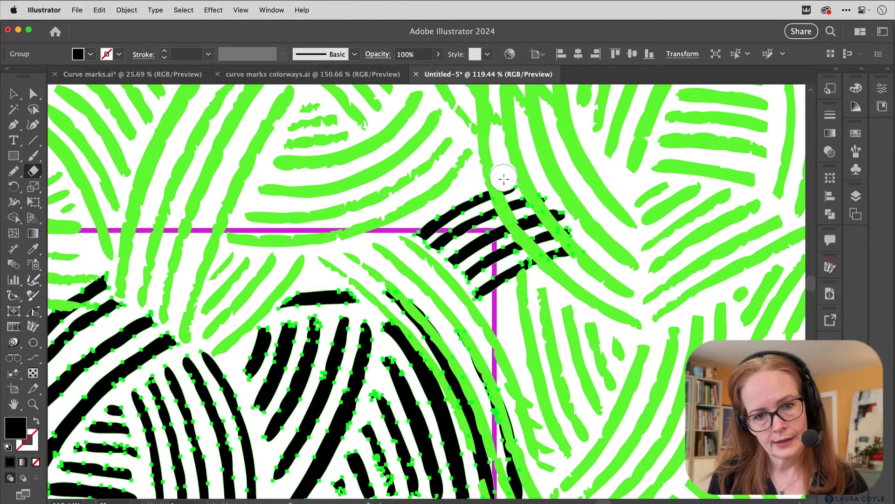
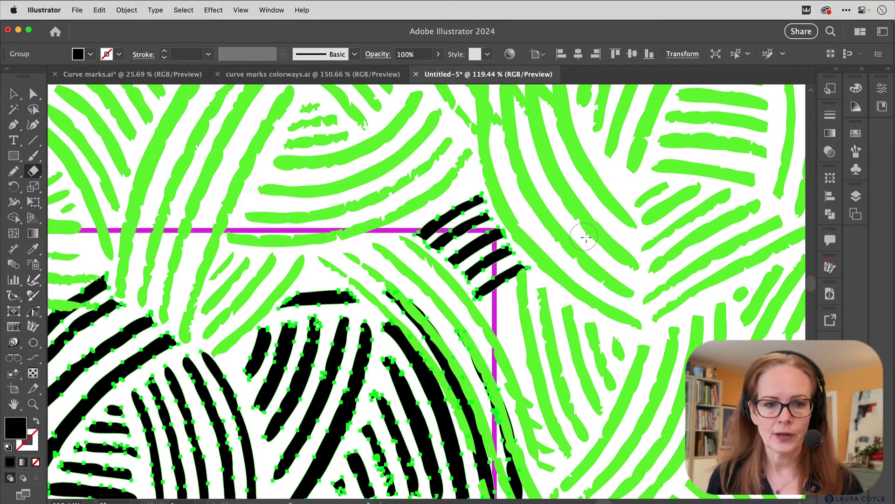
scroll(531, 253, down, 3)
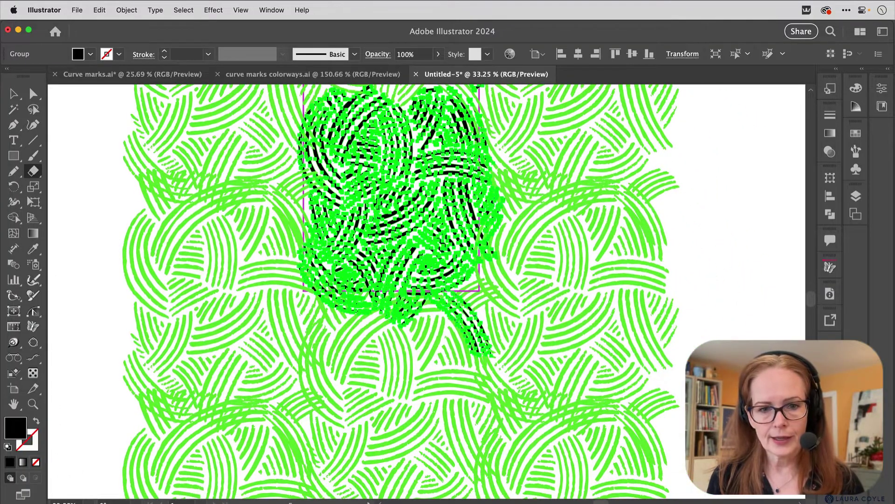
Erase the ends of the long black curved strokes that crowd the green marks just below the middle of the tile's upper edge.
key(v)
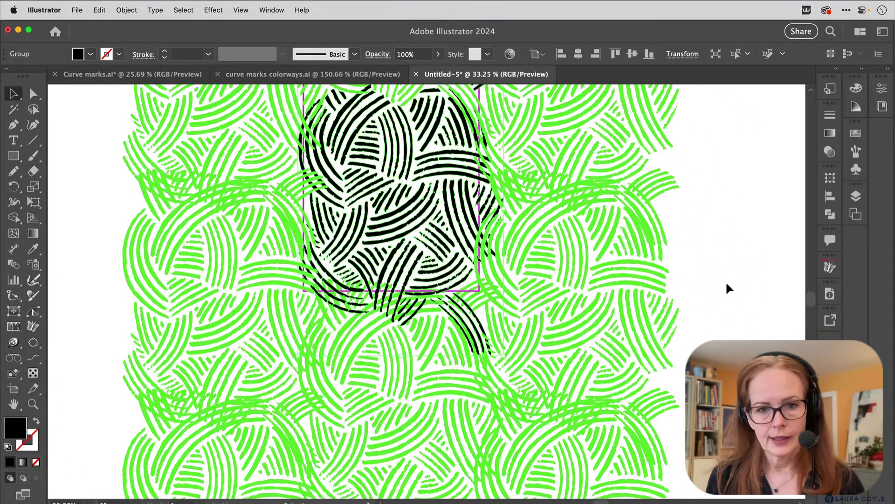
click(727, 286)
scroll(559, 261, up, 3)
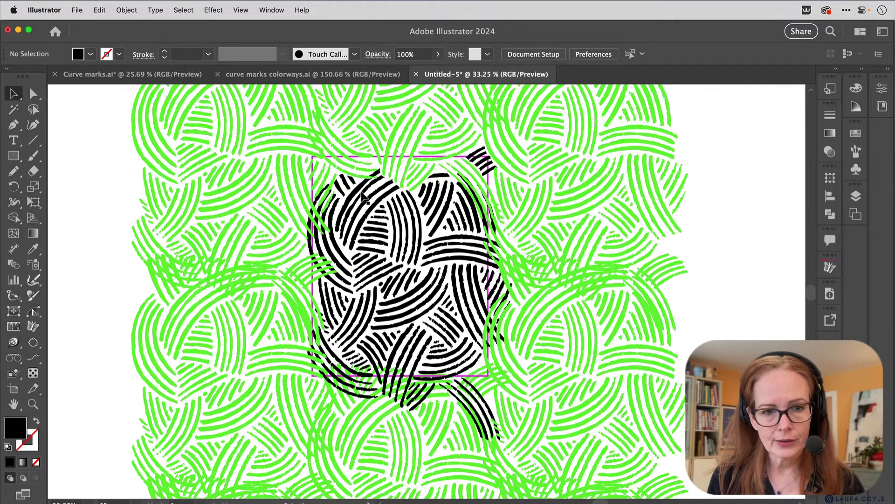
drag(363, 217, 473, 294)
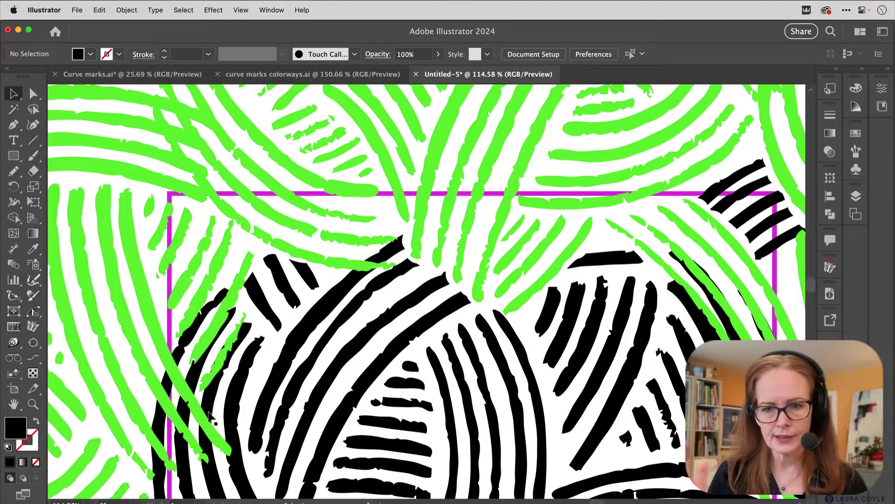
click(307, 327)
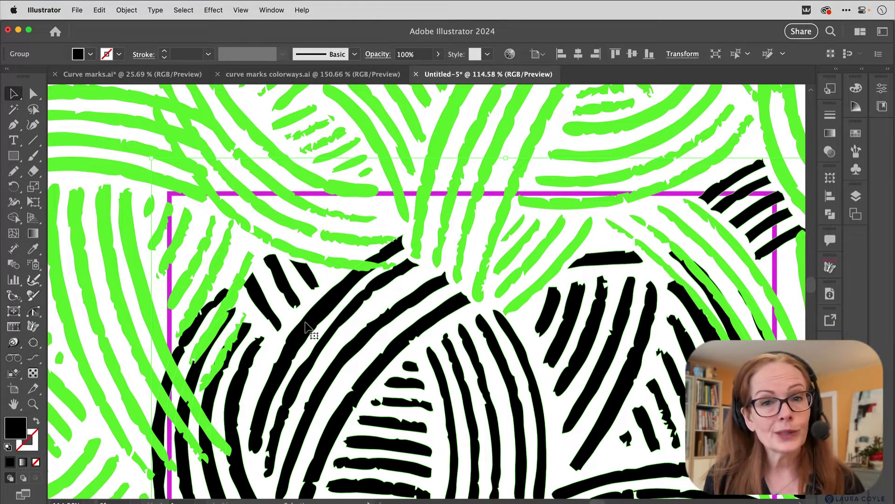
key(shift+e)
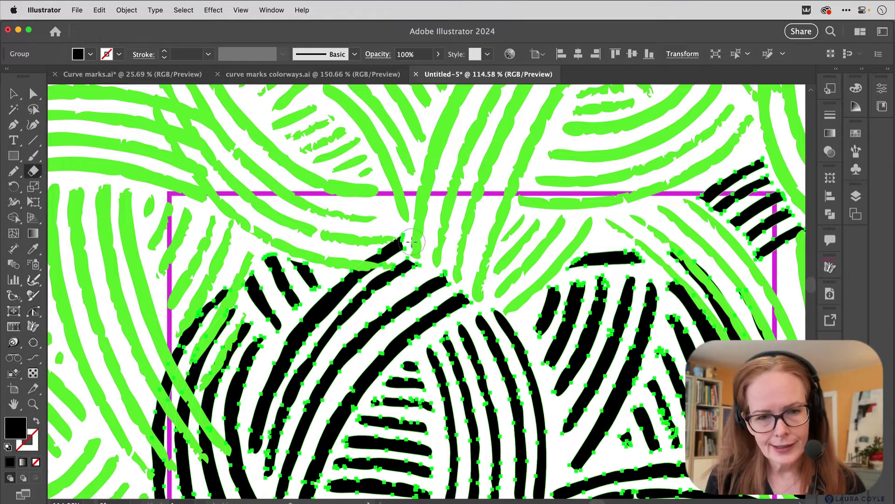
drag(397, 240, 358, 263)
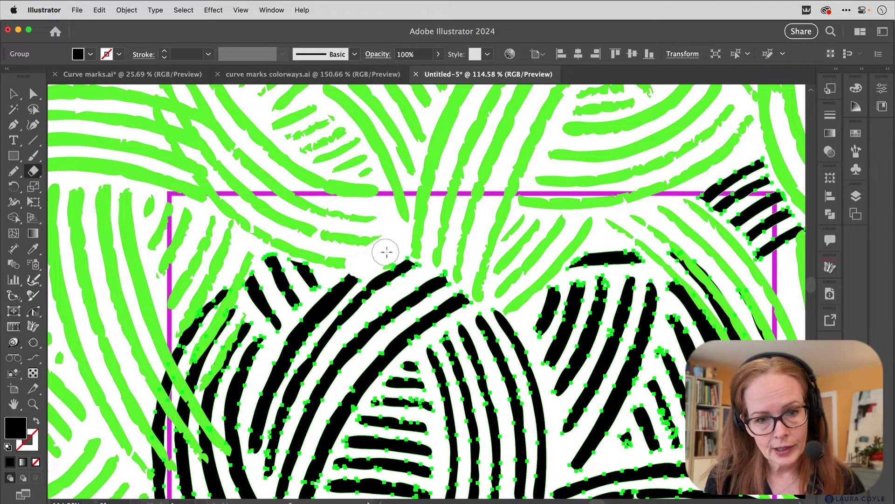
mouse_move(407, 247)
mouse_down()
mouse_move(448, 262)
mouse_move(460, 253)
mouse_up()
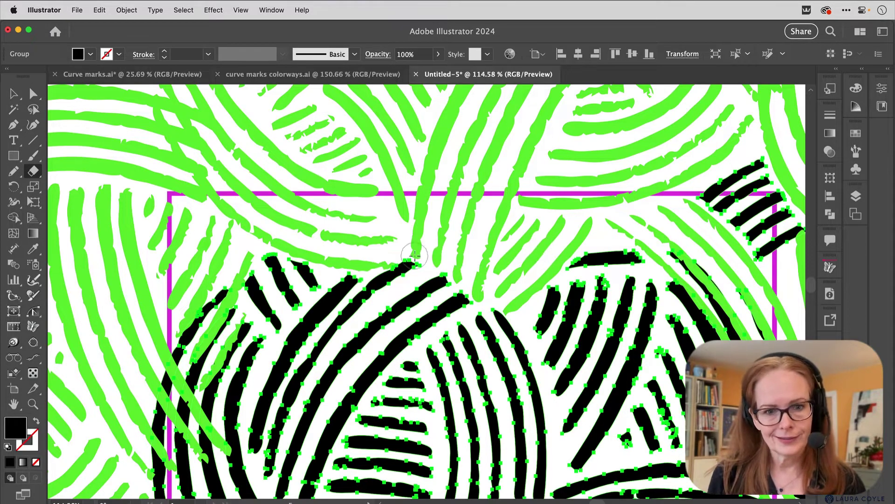
mouse_move(396, 258)
mouse_down()
mouse_move(385, 259)
mouse_move(421, 258)
mouse_move(416, 263)
mouse_move(440, 251)
mouse_up()
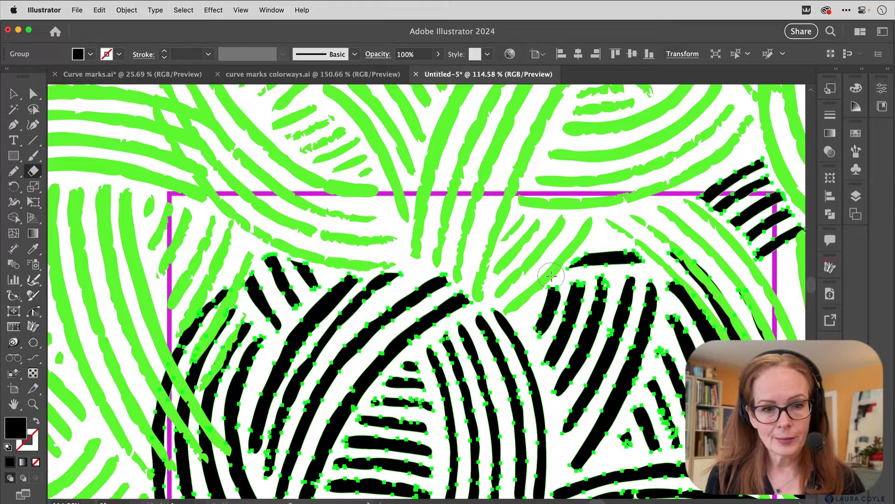
Select all the green artwork by its fill colour with the Magic Wand and delete it, keeping only the black motif.
drag(528, 283, 298, 383)
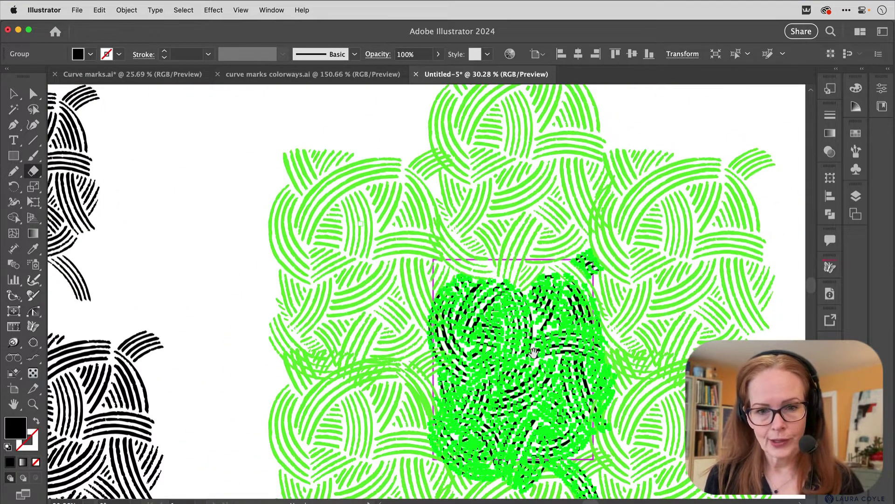
drag(695, 427, 567, 332)
key(v)
click(706, 308)
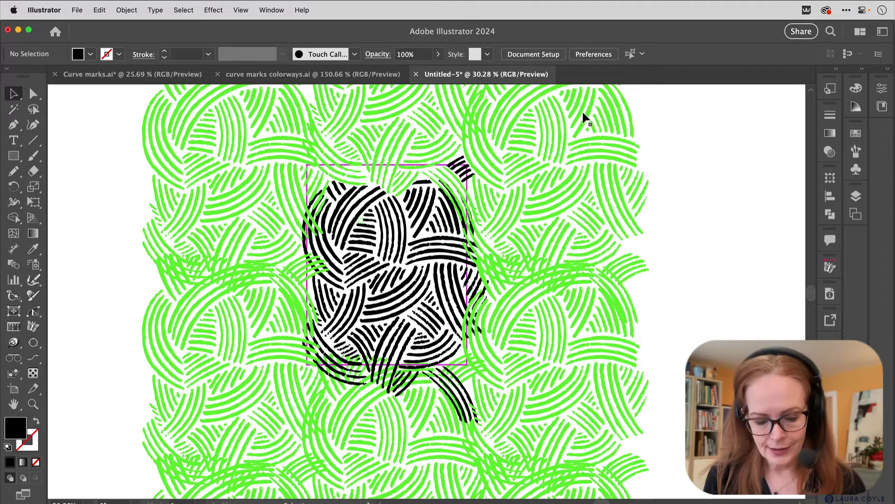
key(y)
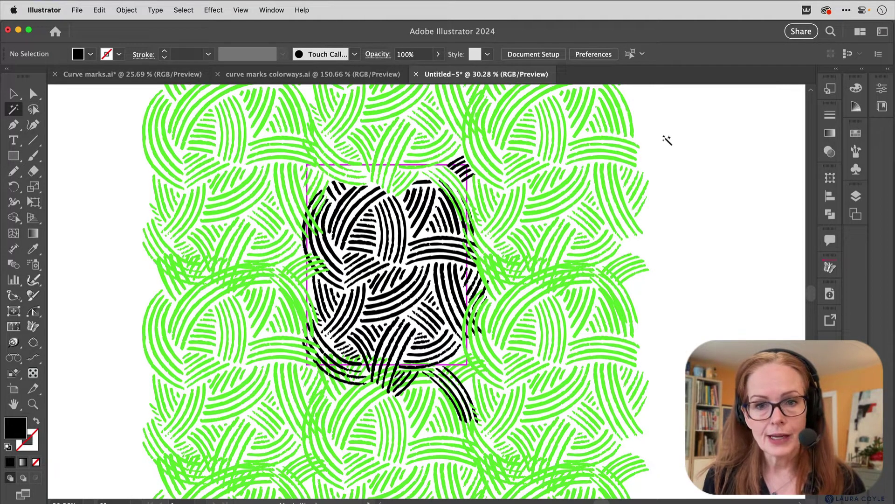
click(607, 148)
key(Delete)
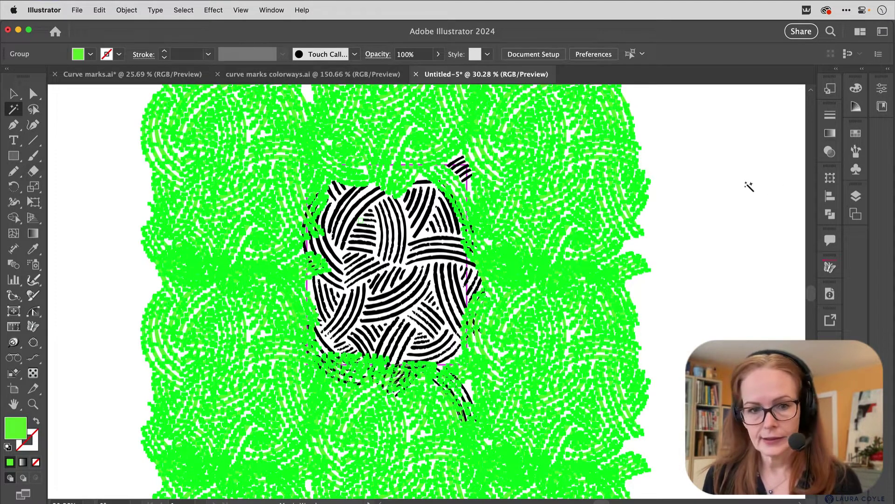
Duplicate the black motif one tile height above and one tile height below the original.
click(14, 93)
click(408, 265)
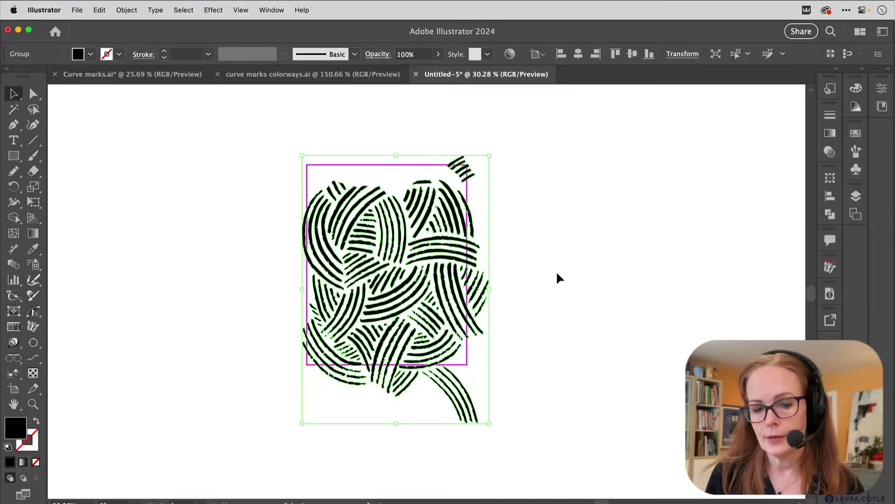
key(alt+shift+Up)
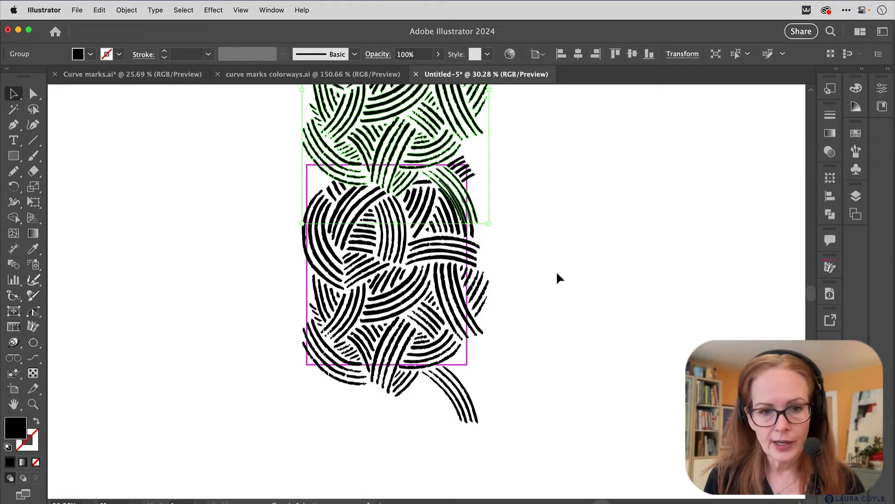
key(alt+shift+Down)
key(alt+shift+Down)
click(561, 269)
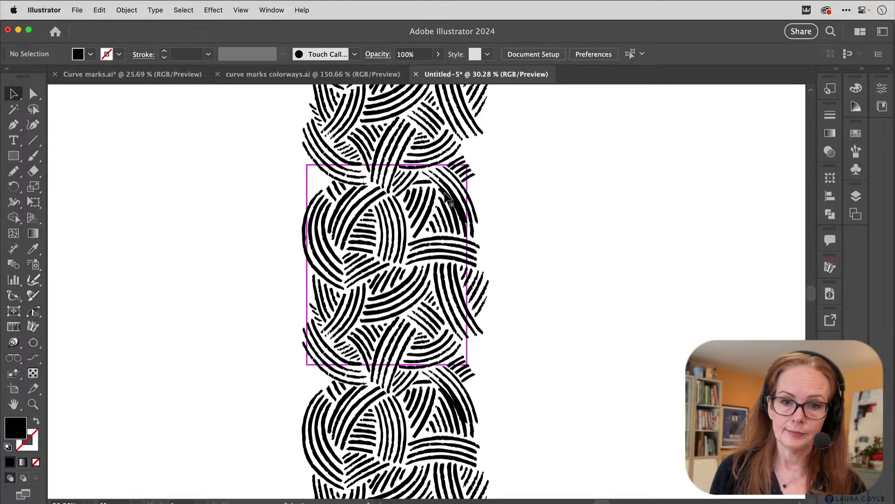
Recolour the upper and lower copies of the motif with a green fill.
click(433, 113)
shift+click(469, 376)
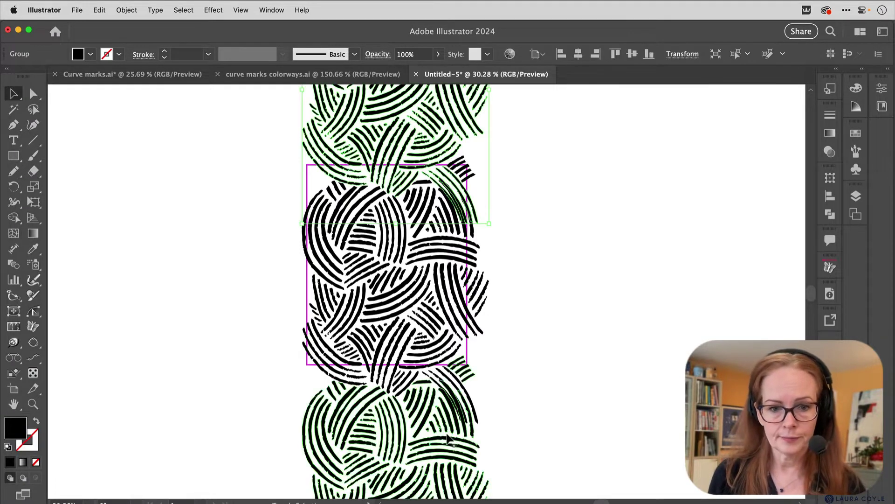
double_click(22, 428)
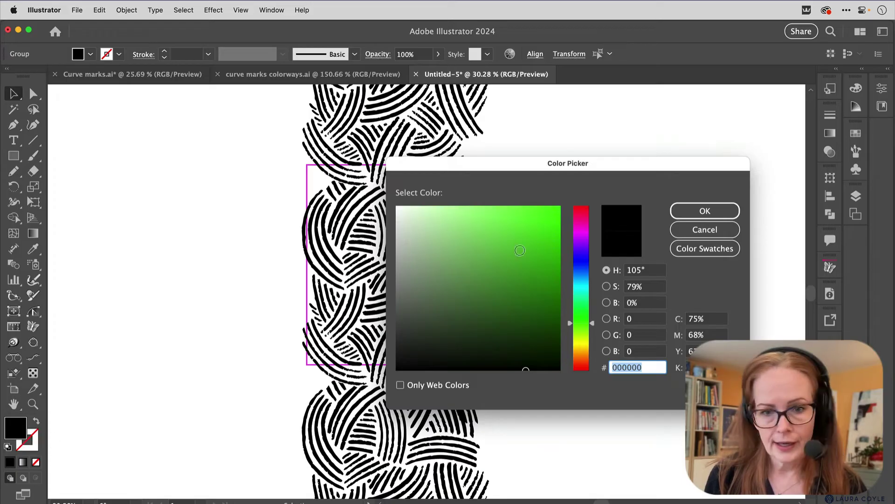
click(523, 245)
click(730, 213)
Erase the parts of the motif's long black curves that run under the green arcs near the tile's upper-right corner.
scroll(604, 258, up, 5)
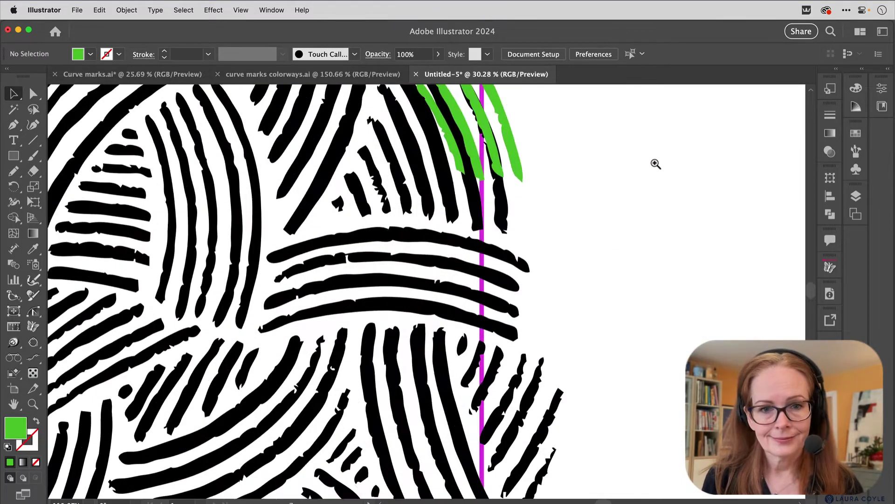
key(shift+e)
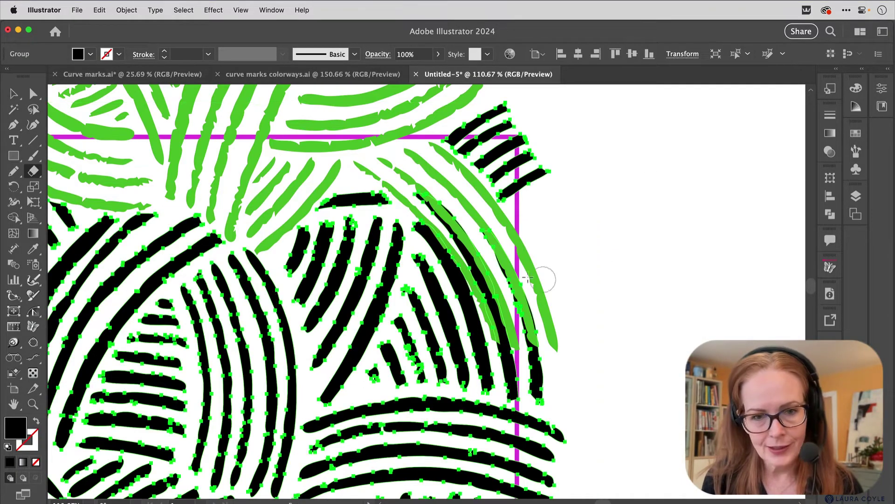
mouse_move(420, 195)
mouse_down()
mouse_move(500, 271)
mouse_move(489, 283)
mouse_move(425, 232)
mouse_up()
drag(483, 322, 481, 296)
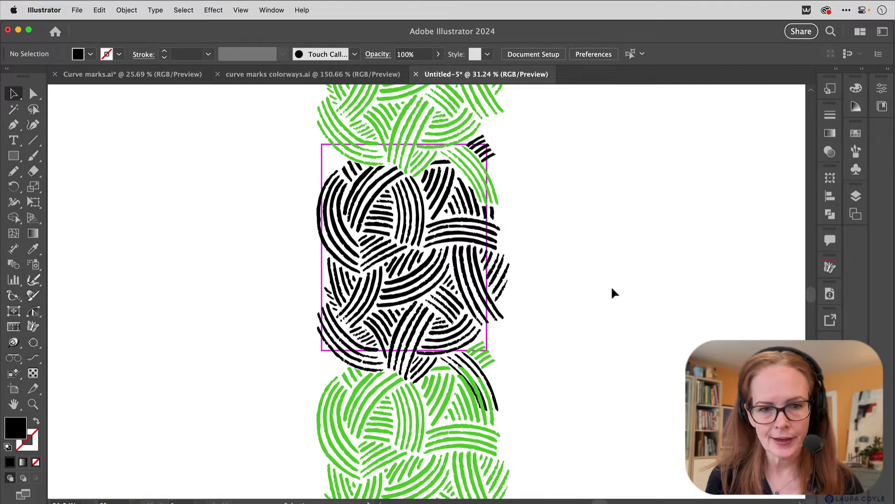
Delete the outdated green copies above and below the black motif.
click(443, 441)
key(Delete)
click(435, 143)
key(Delete)
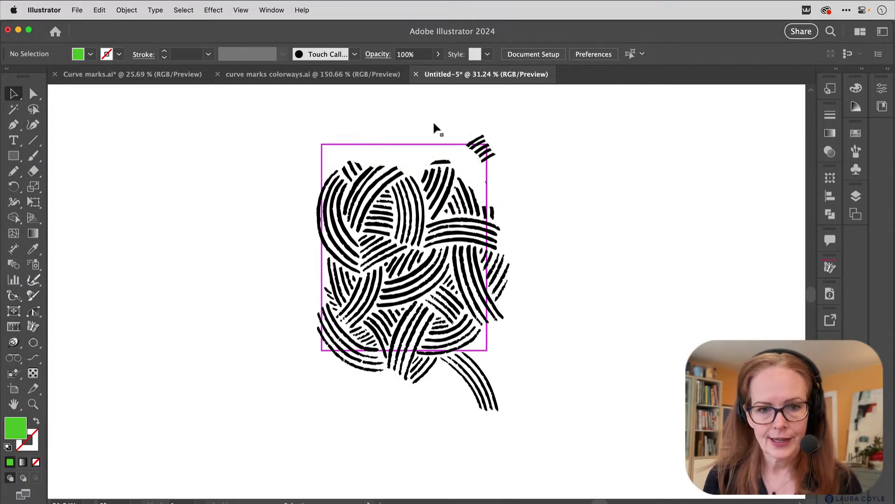
Duplicate the trimmed black motif one tile height above and below, and check how the copies join along the tile edges.
click(427, 272)
drag(651, 283, 525, 322)
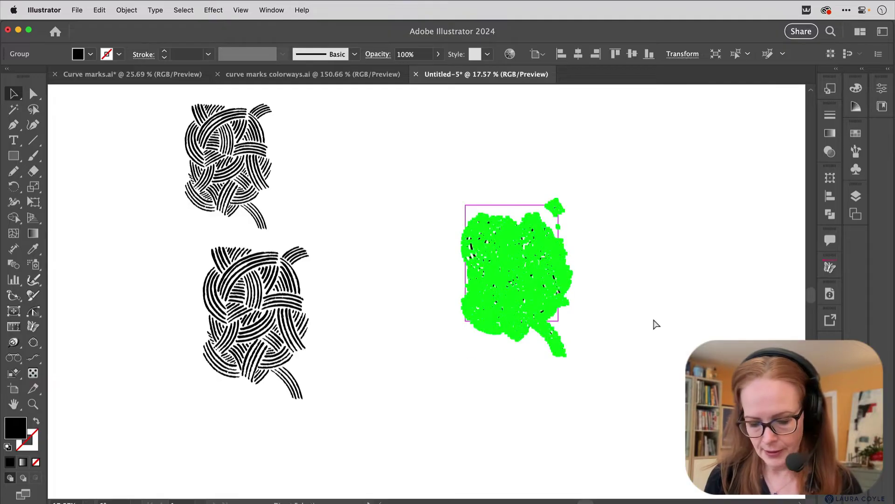
key(super+z)
key(super+z)
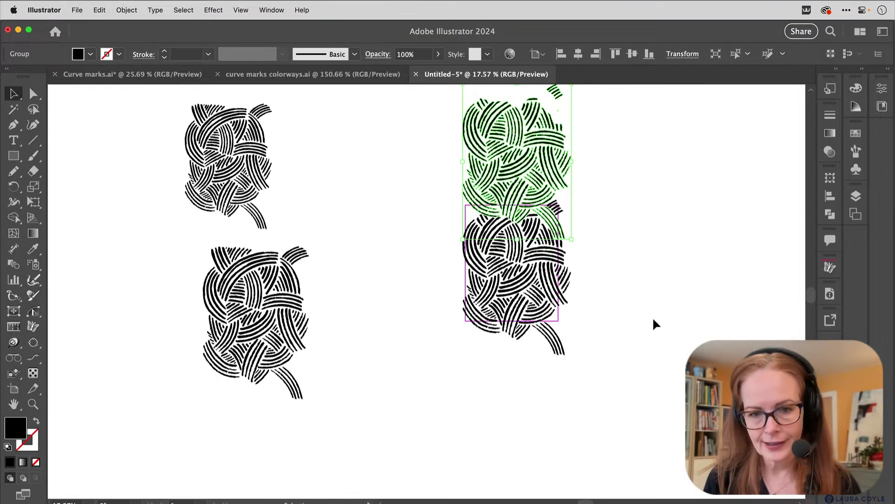
key(super+z)
click(640, 278)
drag(640, 279, 616, 279)
drag(575, 313, 590, 228)
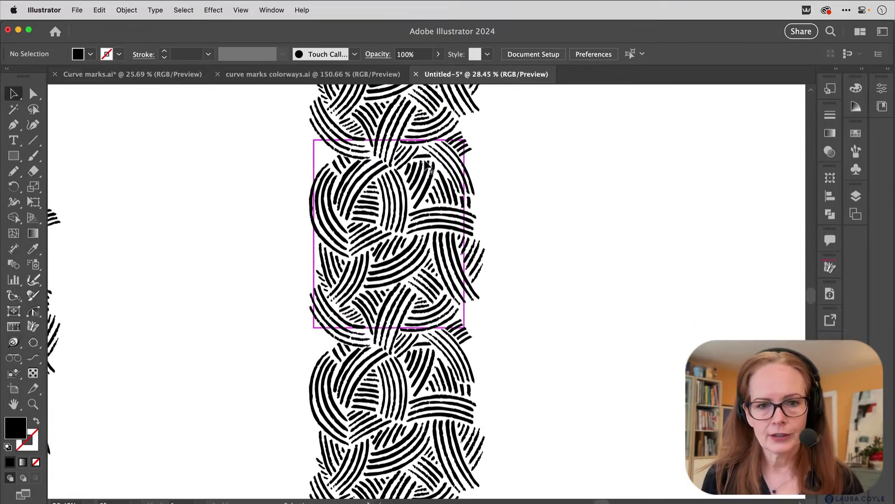
Select the new copies above and below the tile and change their fill to bright green.
scroll(571, 250, down, 3)
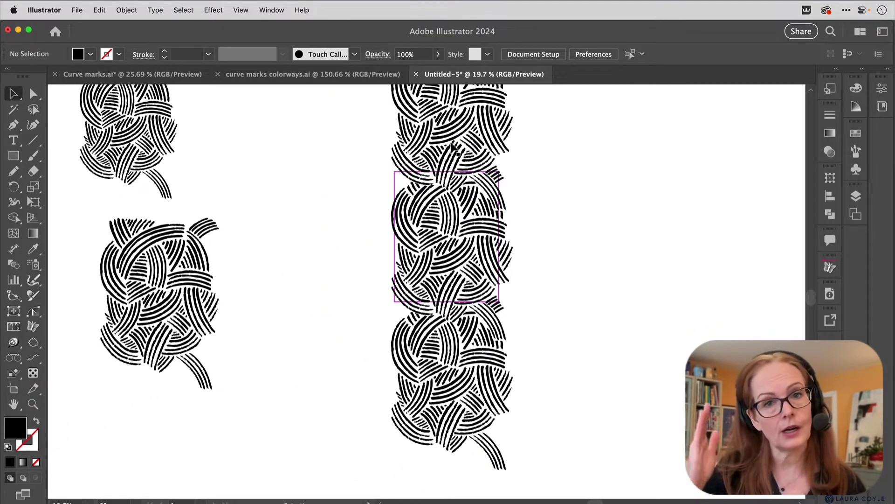
click(455, 149)
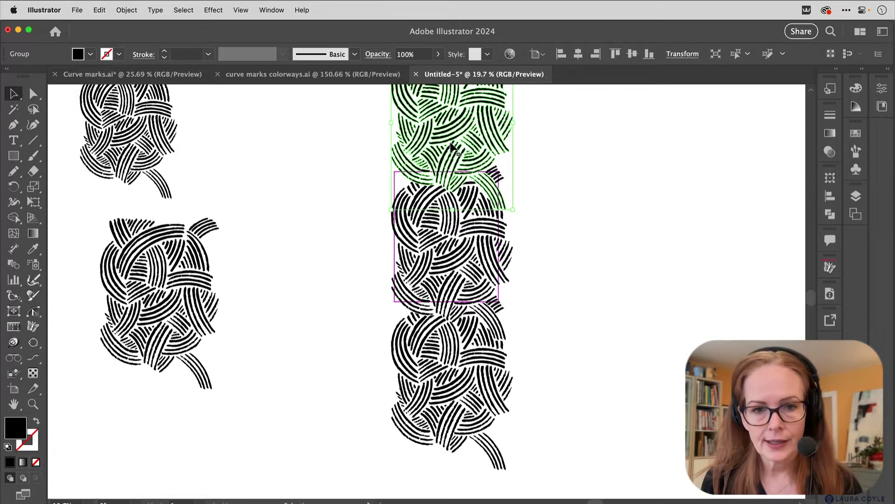
shift+click(461, 428)
double_click(19, 427)
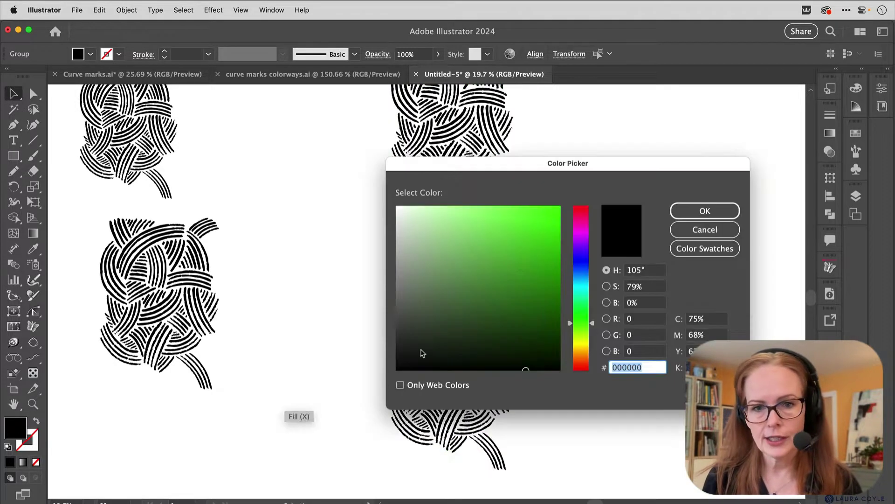
key(super+v)
click(704, 212)
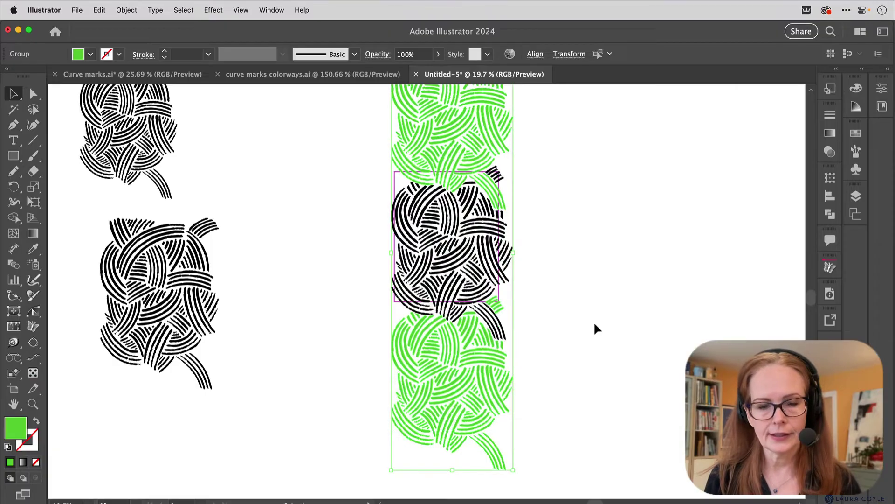
click(596, 319)
Duplicate the upper green copy one tile width to the left and repeat it twice downward, one tile height apart, to form a left column.
click(468, 127)
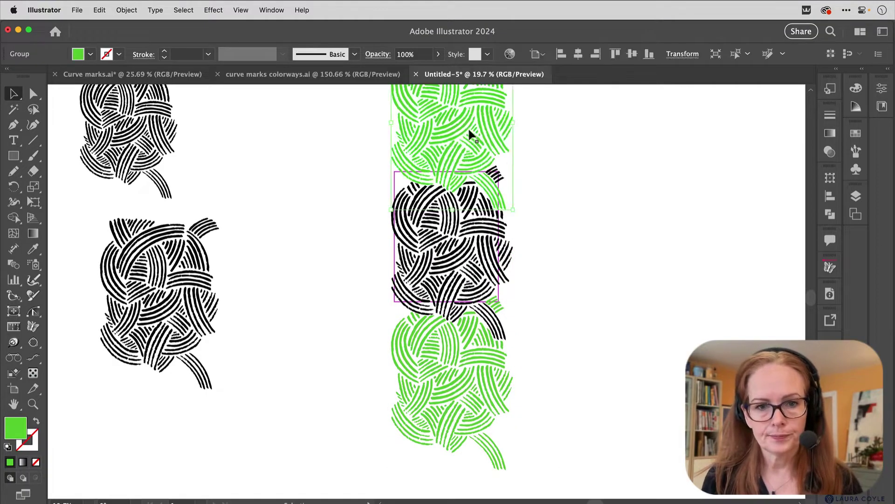
scroll(621, 218, up, 4)
scroll(621, 217, left, 2)
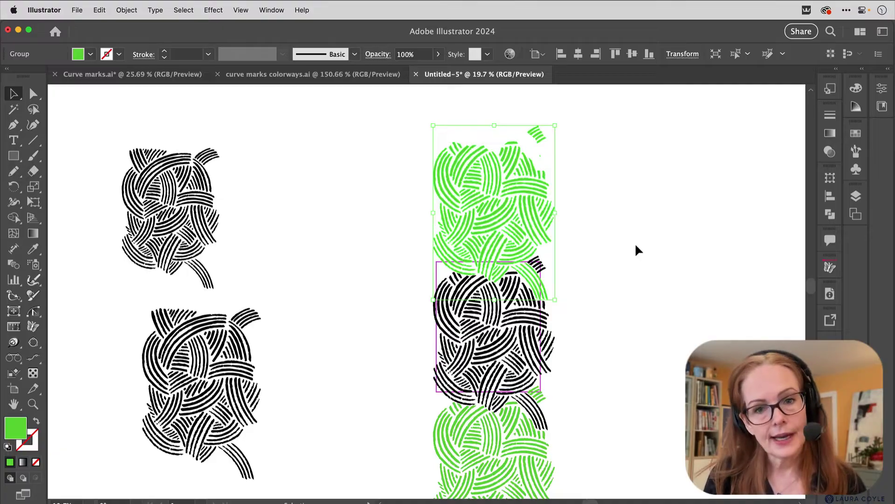
key(Left)
key(Left)
key(Left)
key(Left)
key(Left)
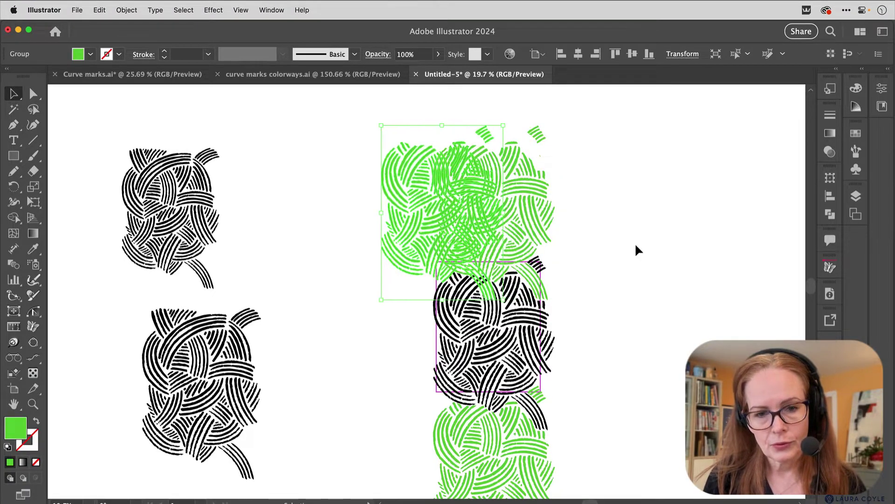
key(Left)
key(Left)
key(Left)
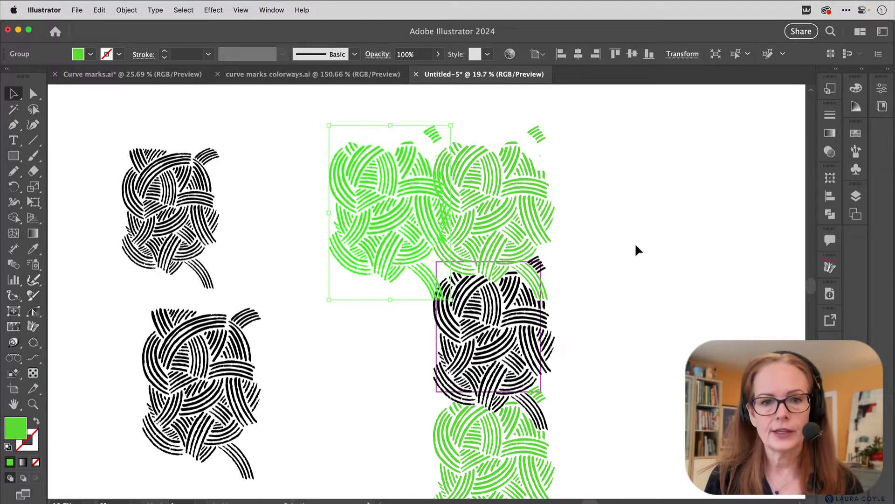
key(shift+Down)
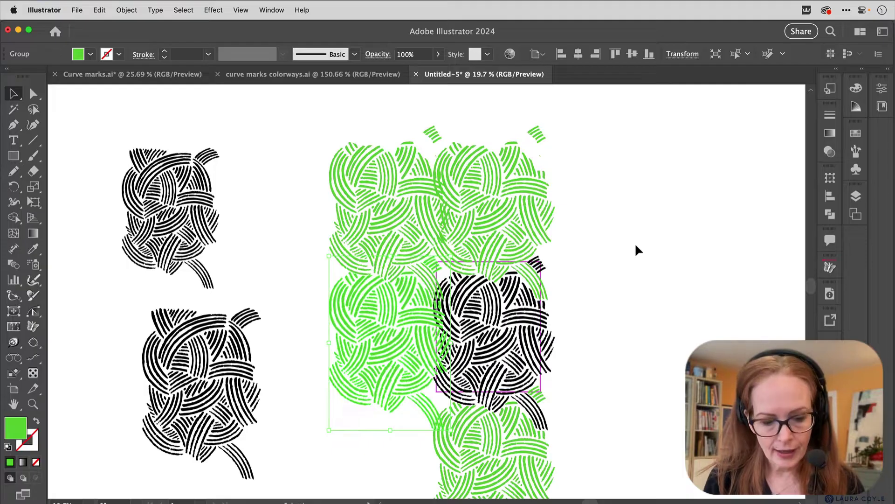
key(shift+Down)
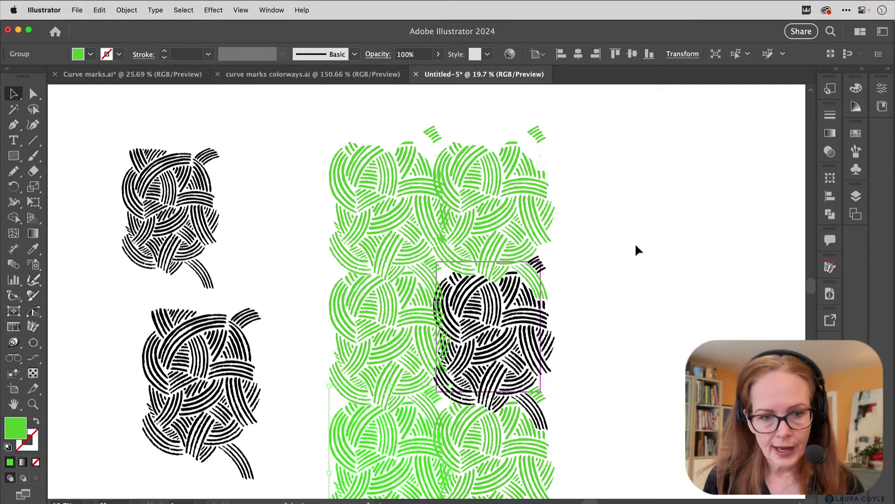
Select the three green copies in the left column and shift them down by half a tile height.
drag(312, 265, 376, 441)
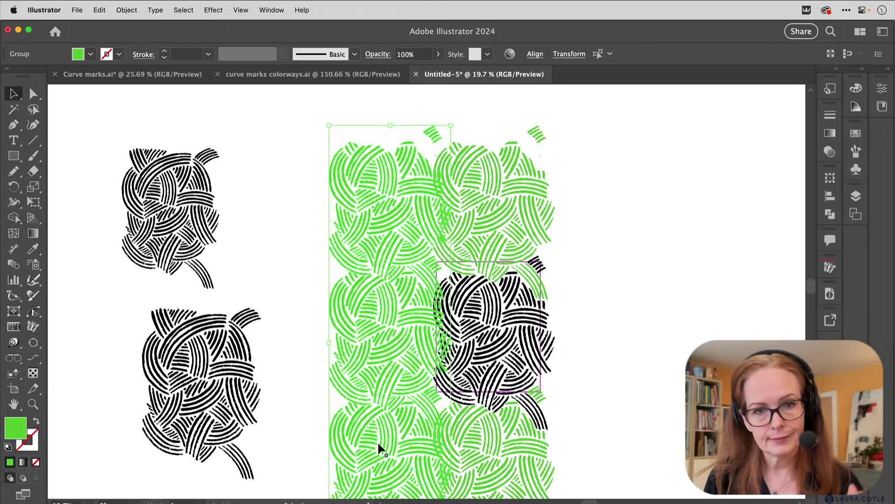
key(Down)
key(Down)
key(Down)
key(Down)
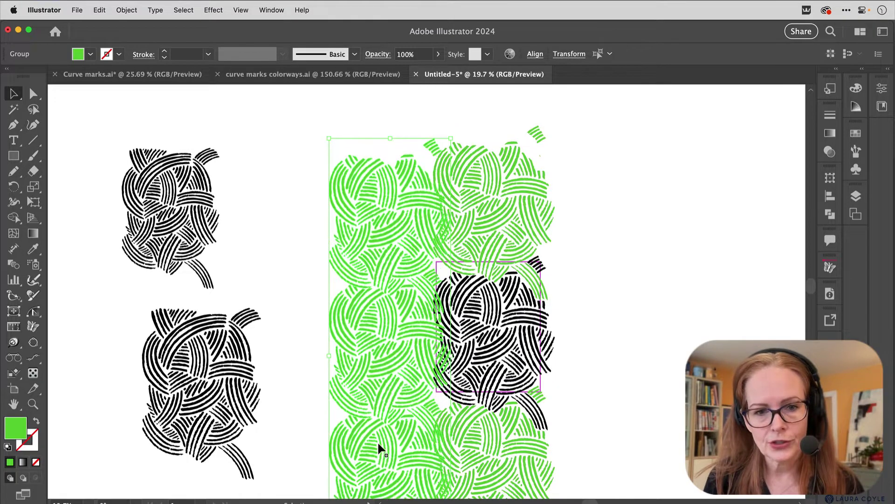
key(Down)
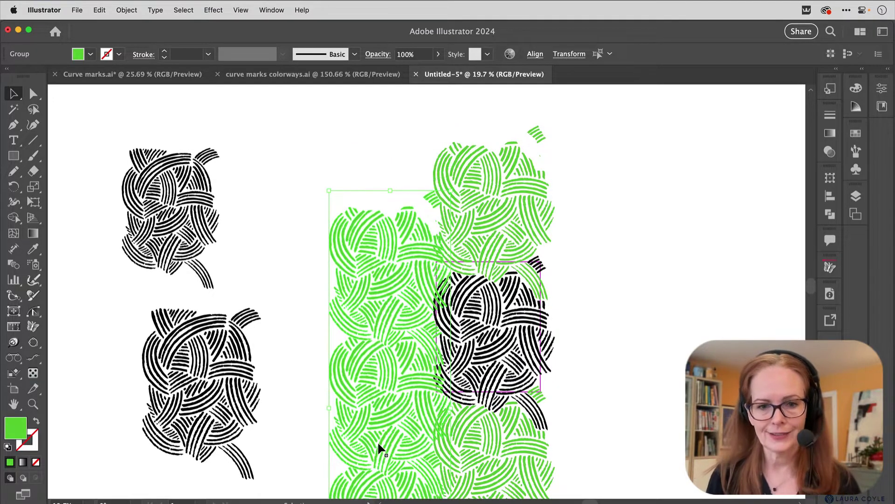
Duplicate the offset left green column two tile widths to the right, onto the other side of the black motif.
scroll(332, 407, up, 1)
click(620, 358)
drag(588, 387, 641, 328)
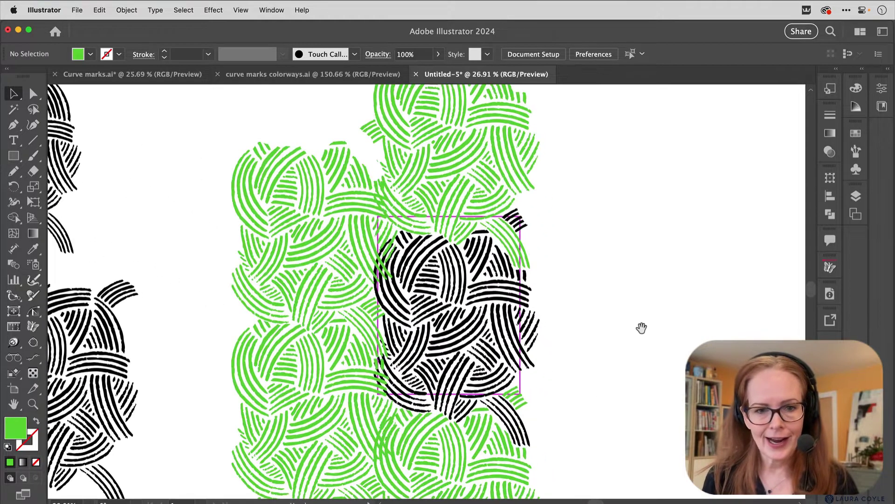
drag(635, 366, 588, 310)
drag(588, 311, 511, 279)
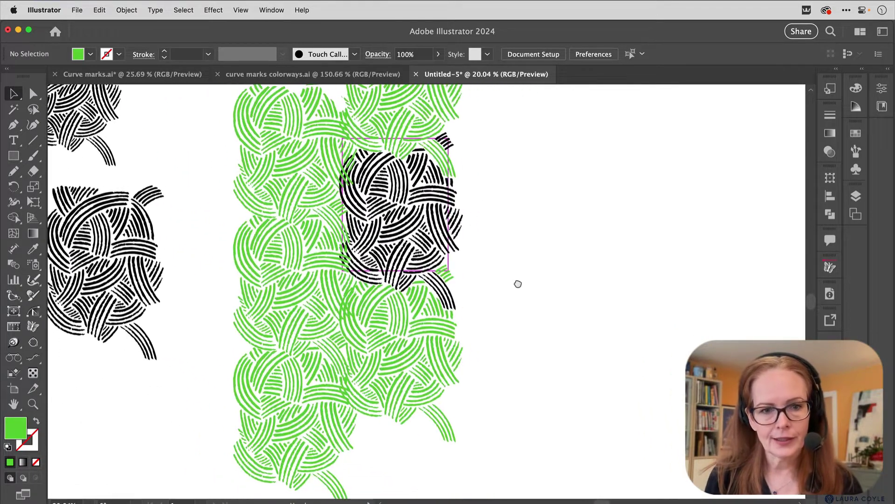
drag(205, 129, 285, 392)
key(super+c)
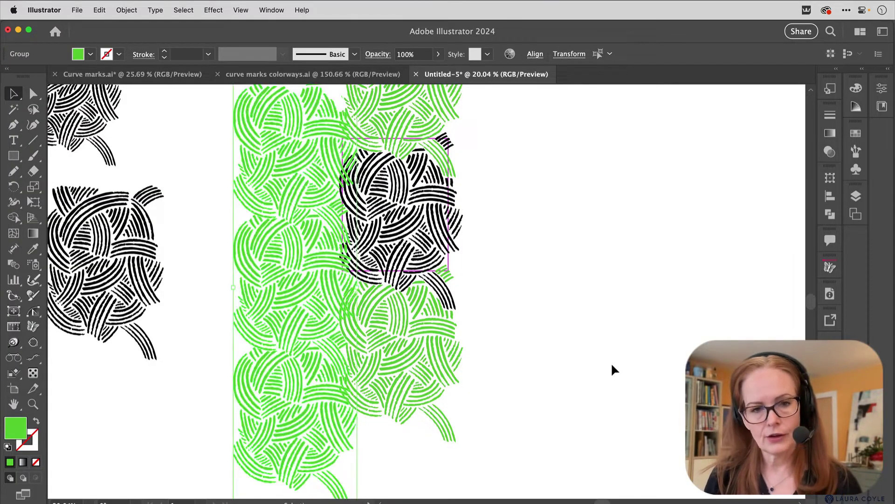
click(608, 289)
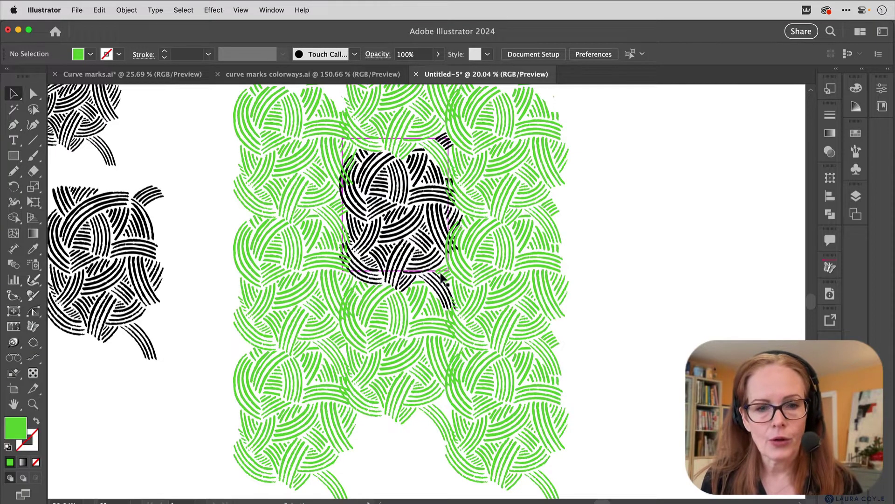
Select the black motif and examine where its lines overlap the green columns along the tile's left and right edges.
super+click(369, 252)
drag(510, 208, 529, 208)
drag(407, 165, 426, 389)
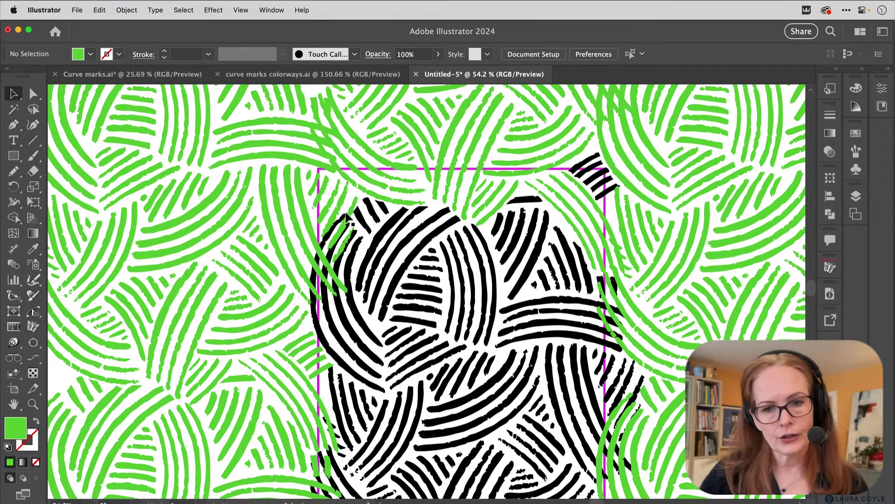
drag(391, 356, 382, 240)
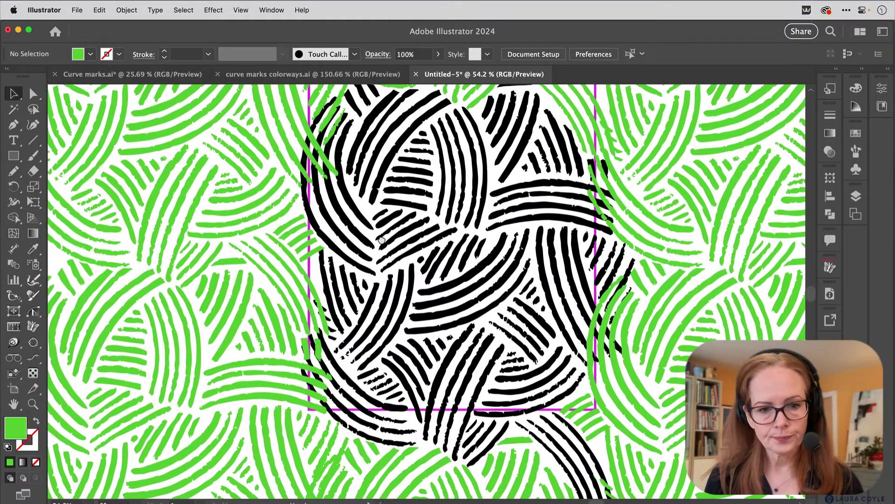
click(381, 317)
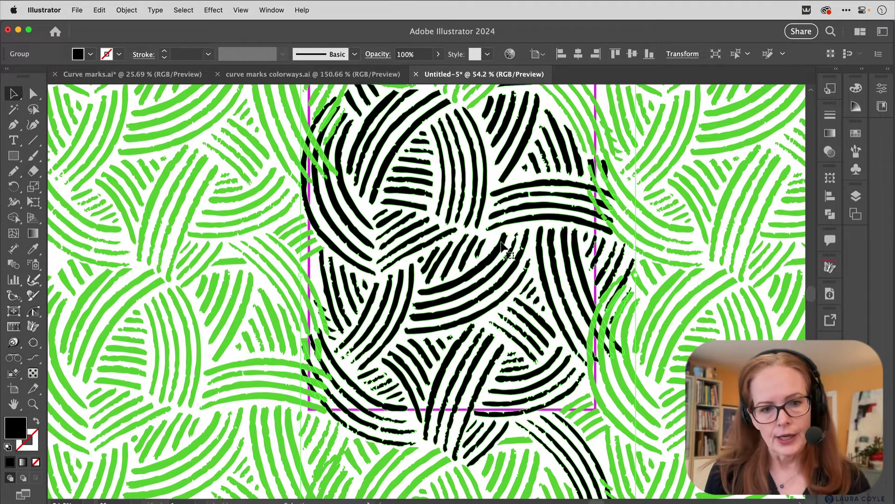
scroll(415, 283, up, 4)
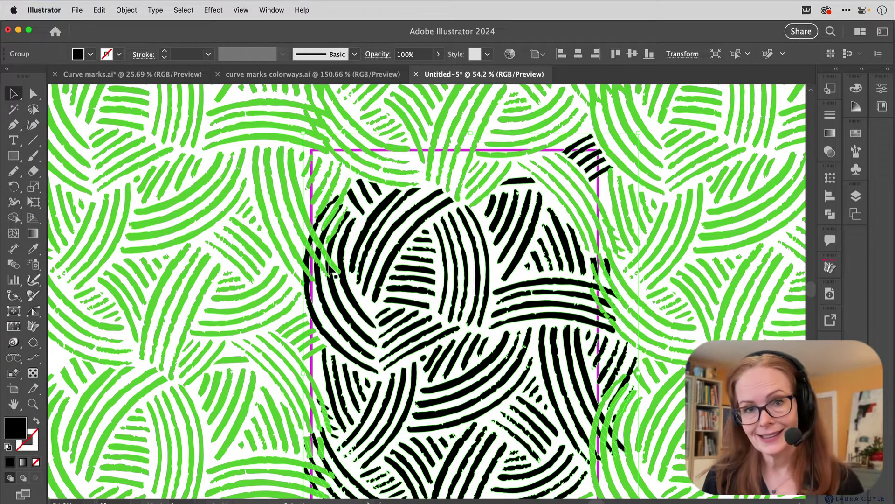
drag(586, 425, 521, 344)
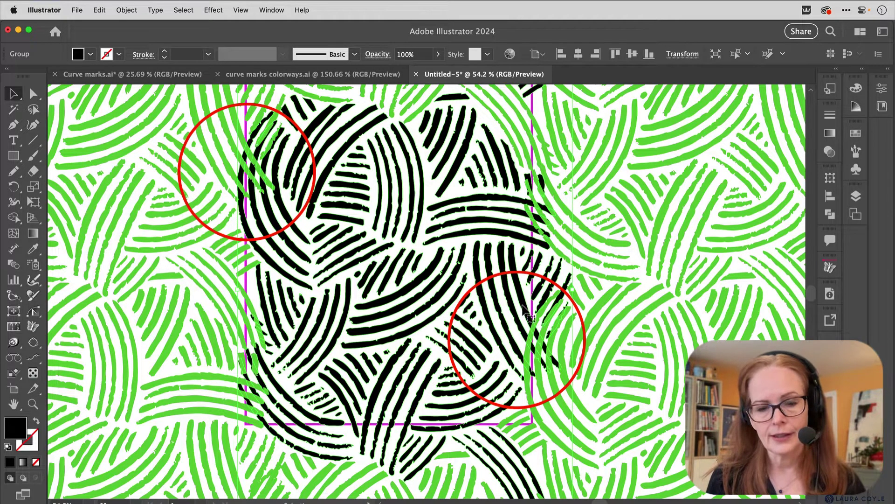
scroll(574, 378, up, 5)
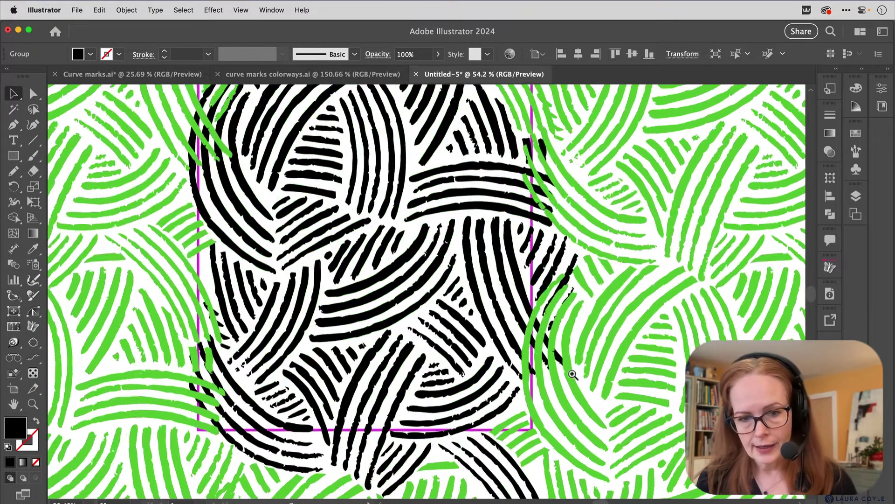
Erase the black line ends that overlap the green copy along the lower part of the tile's right edge.
drag(638, 348, 587, 284)
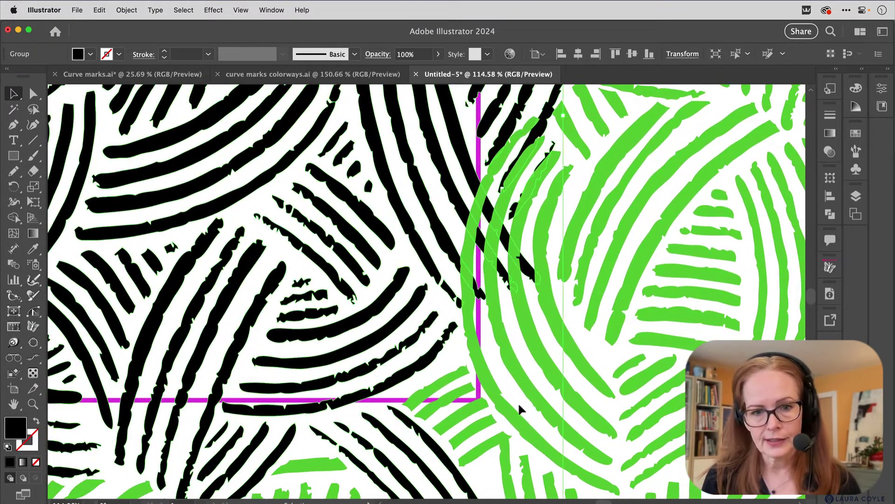
drag(472, 187, 462, 273)
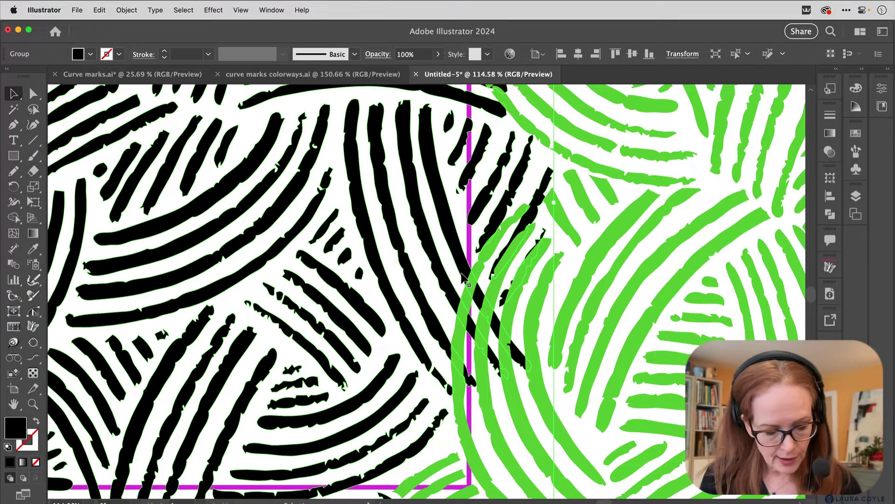
key(shift+e)
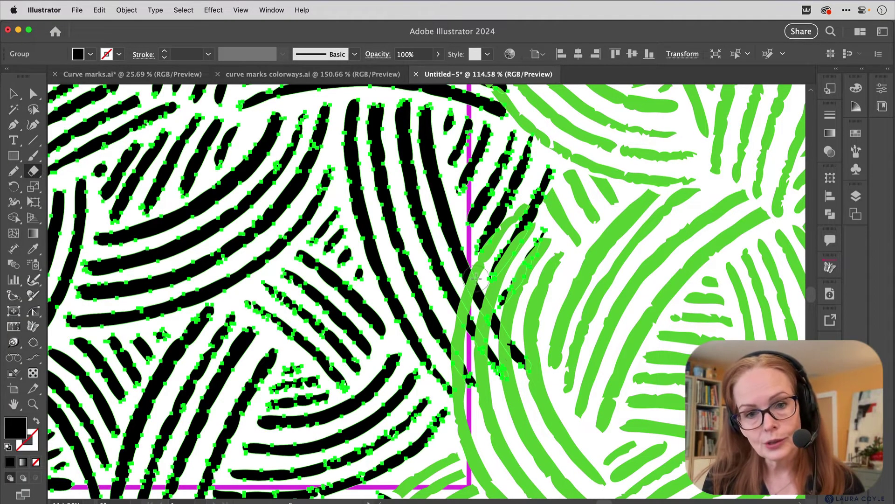
mouse_move(476, 284)
mouse_down()
mouse_move(478, 320)
mouse_move(505, 342)
mouse_move(470, 338)
mouse_move(461, 354)
mouse_move(476, 384)
mouse_move(461, 387)
mouse_move(460, 342)
mouse_up()
drag(617, 290, 548, 339)
mouse_move(419, 310)
mouse_down()
mouse_move(459, 265)
mouse_move(454, 287)
mouse_move(473, 290)
mouse_move(447, 332)
mouse_move(435, 388)
mouse_move(426, 327)
mouse_up()
drag(465, 268, 468, 259)
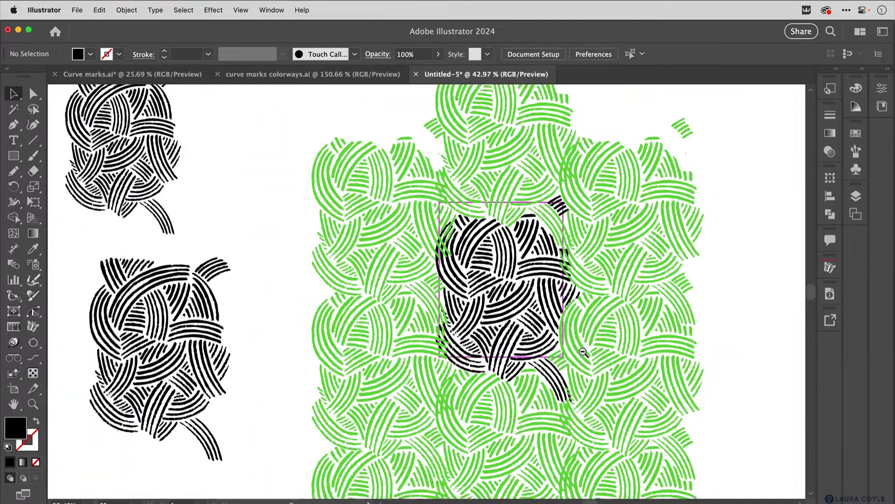
scroll(584, 353, right, 3)
key(y)
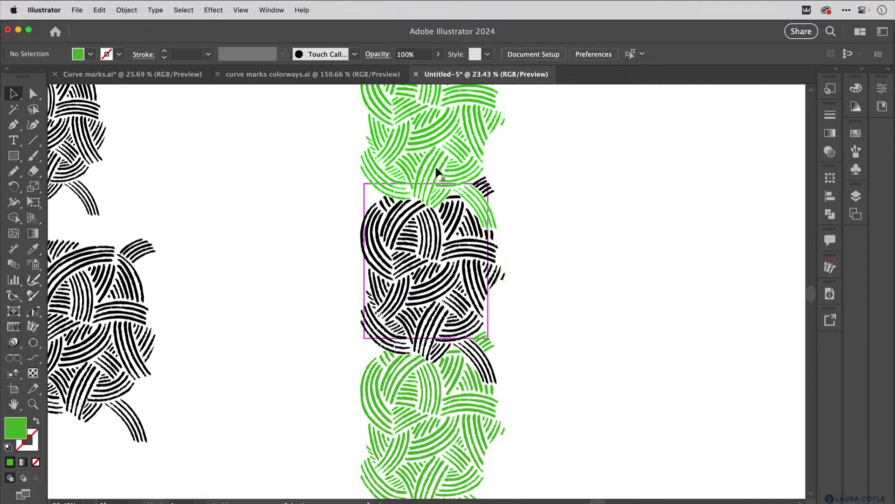
Recolour the copies above and below the tile green, and duplicate them one tile width right and half a tile height down.
click(436, 169)
key(alt+Right)
key(Right)
key(Right)
key(Right)
key(Right)
key(Right)
key(Right)
key(Right)
key(Right)
key(Right)
key(Down)
key(Down)
key(Down)
key(Down)
key(Down)
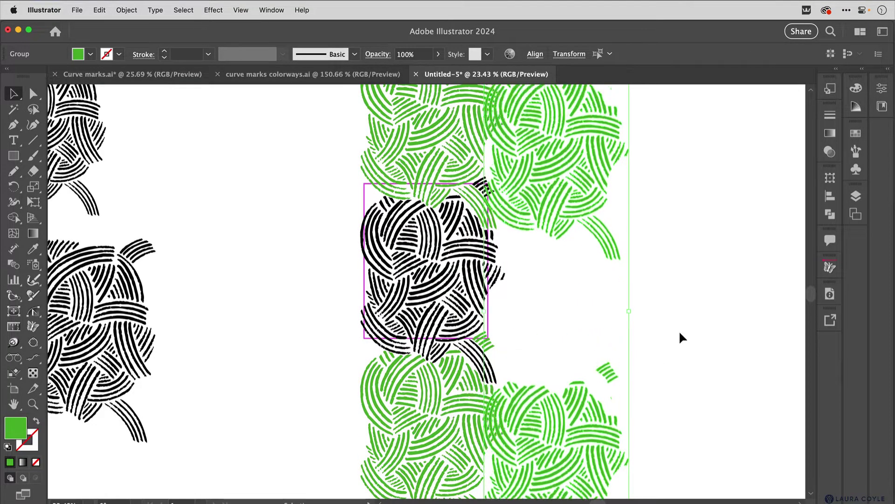
Duplicate the upper copy in the right column one tile height down to fill the gap.
click(667, 322)
click(601, 237)
key(alt+shift+Down)
click(676, 264)
Select the three green copies in the right column and duplicate them two tile widths to the left.
click(594, 214)
shift+click(587, 364)
shift+click(574, 481)
key(alt+shift+Left)
key(shift+Left)
key(Right)
key(Right)
key(Right)
key(Right)
click(738, 254)
drag(684, 407, 670, 339)
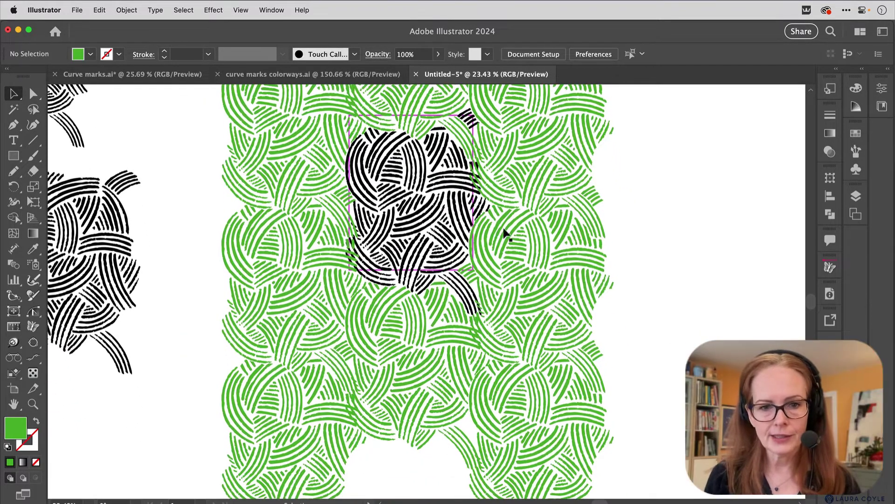
Erase the black lines that overlap the left green column near the tile's lower-left corner.
scroll(603, 296, up, 5)
scroll(617, 276, down, 1)
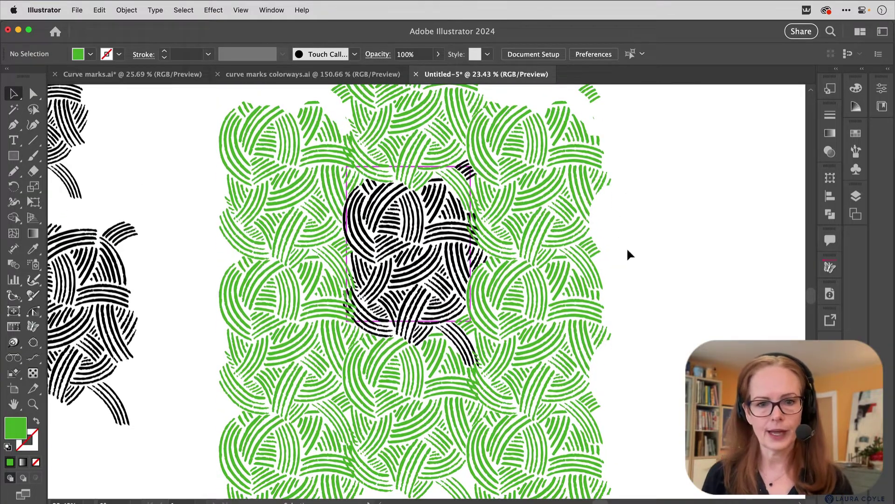
scroll(405, 251, up, 3)
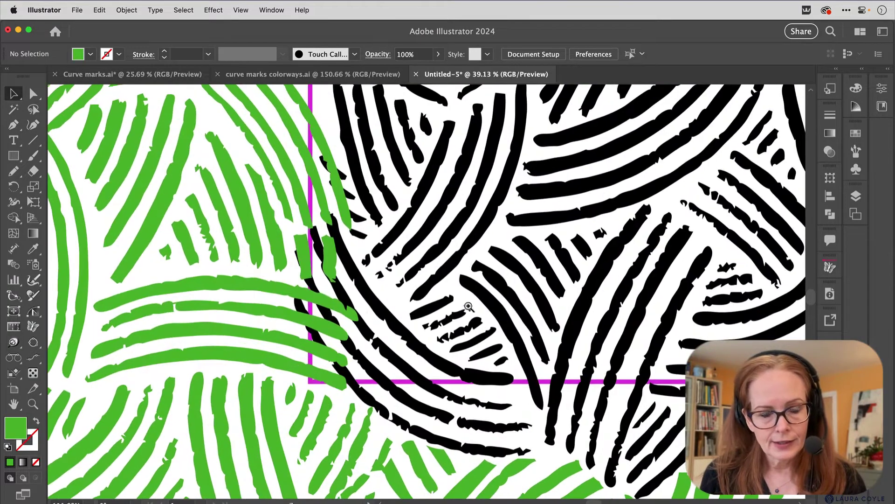
scroll(313, 362, up, 5)
click(348, 328)
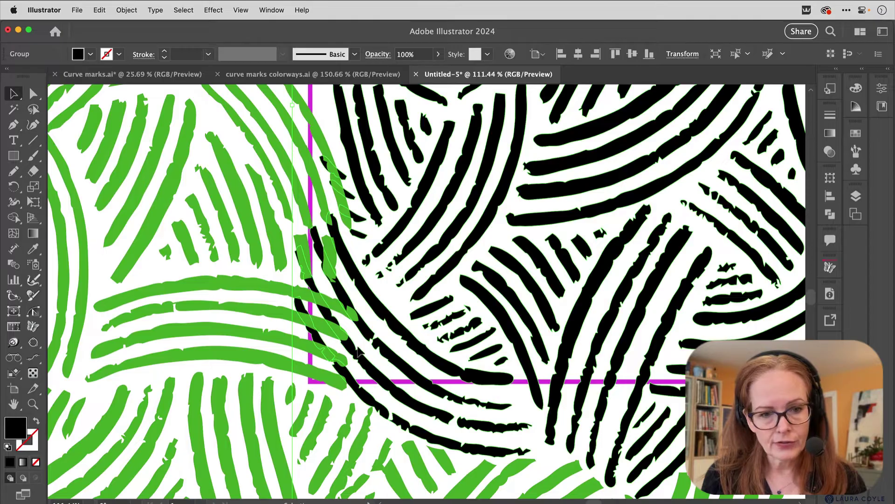
key(shift+e)
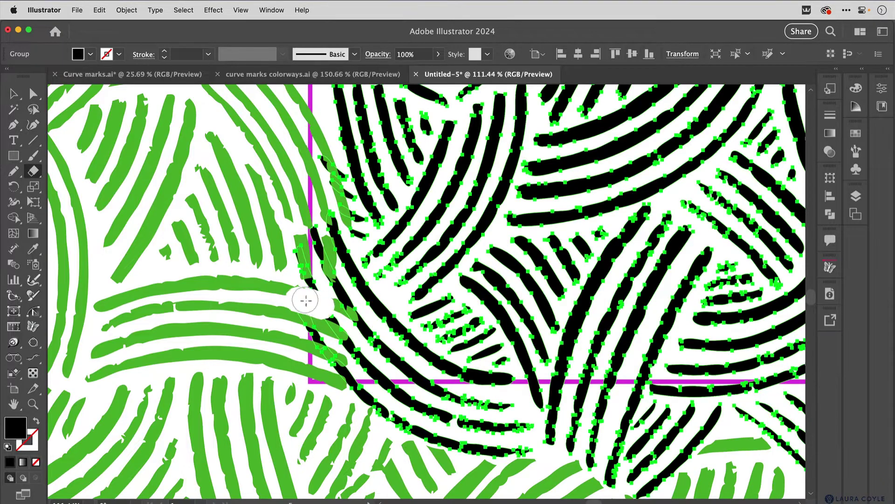
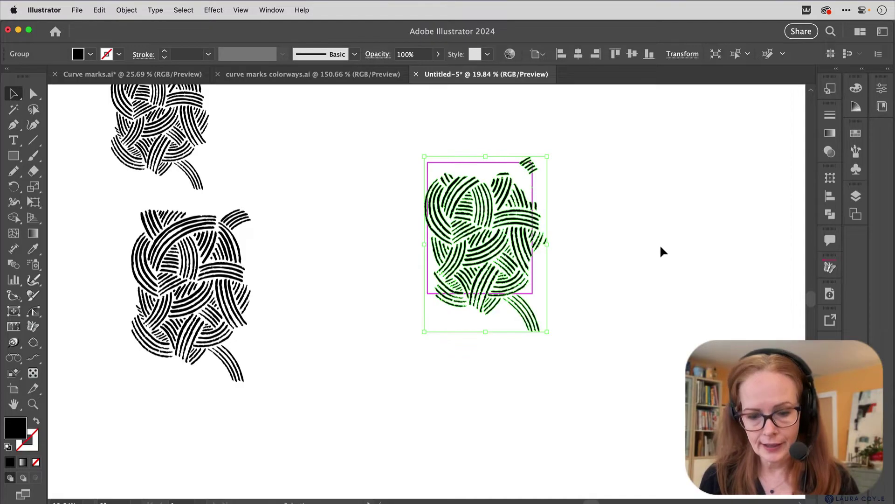
Duplicate the black line artwork one tile height above and one tile height below the original.
key(Up)
key(super+f)
key(alt+Down)
click(517, 163)
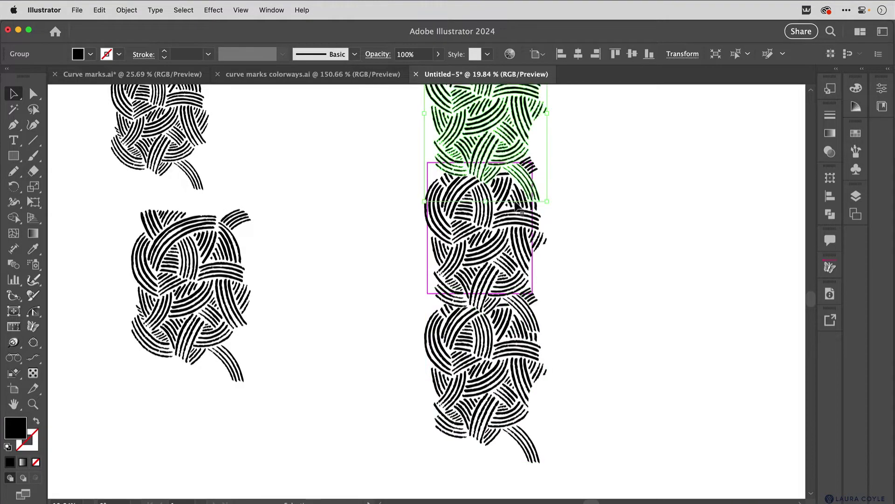
Duplicate all three stacked copies one tile width right and half a tile height down, and recolour the duplicates green (#69E041).
shift+click(498, 255)
shift+click(490, 376)
key(alt+Right)
double_click(19, 432)
click(724, 210)
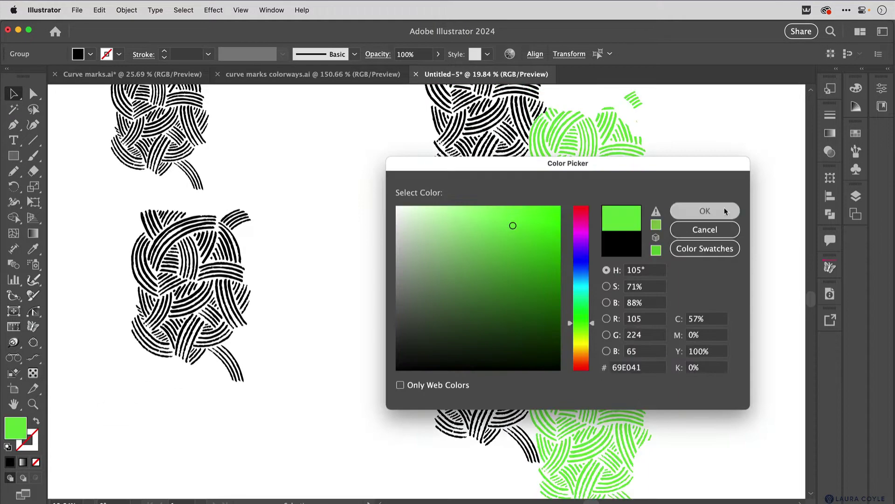
Recolour the copies above and below the tile by sampling the green of the right column.
click(484, 132)
shift+click(498, 396)
key(i)
click(624, 410)
key(v)
key(i)
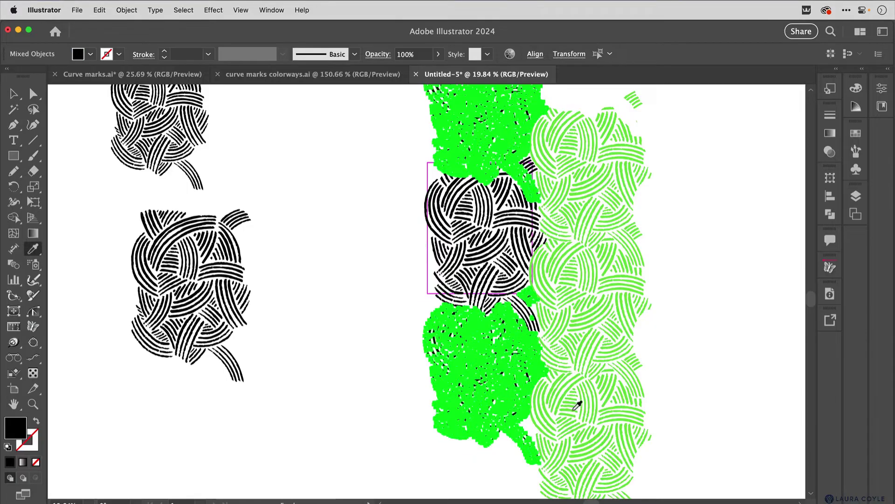
click(552, 400)
key(v)
Duplicate the green copies of the right column two tile widths to the left, so the tile is surrounded on both sides.
click(737, 388)
click(600, 368)
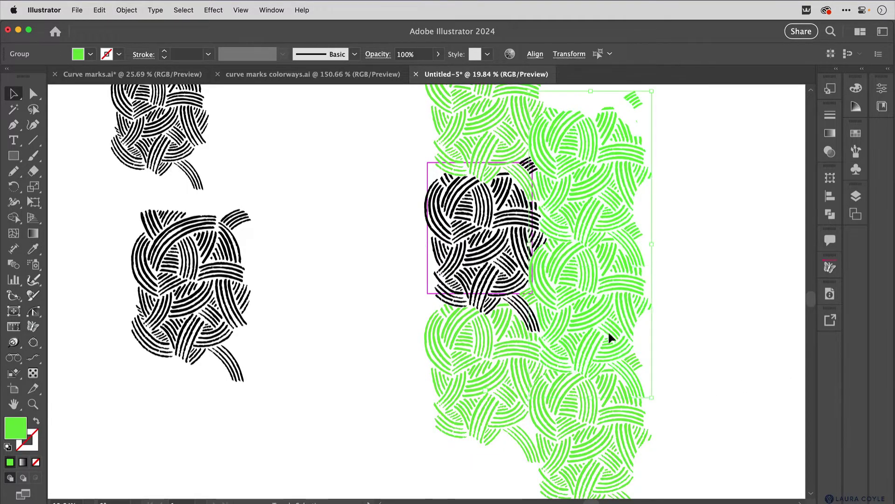
key(super+c)
key(super+f)
key(shift+Left)
key(shift+Left)
key(shift+Left)
key(shift+Left)
key(shift+Left)
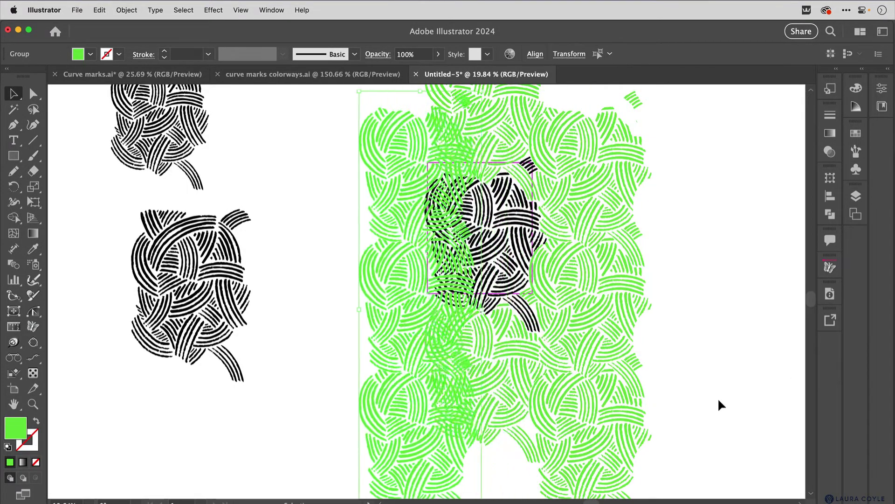
click(719, 396)
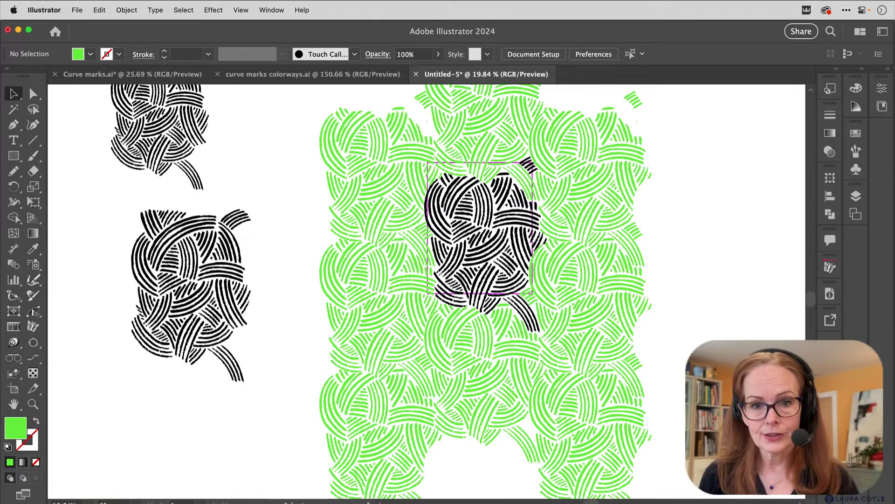
Select only the black artwork and erase the end of the short black line that touches the green column at the tile's right edge.
key(super+space)
drag(587, 370, 697, 337)
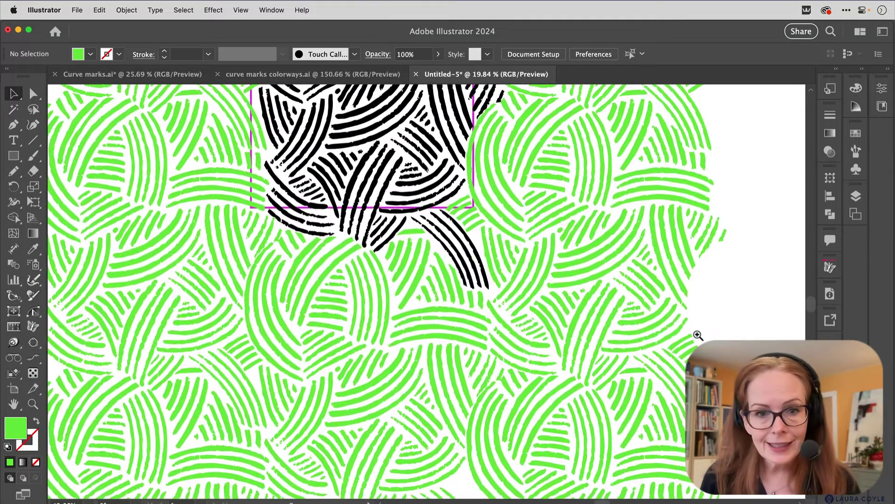
key(space)
drag(485, 161, 606, 387)
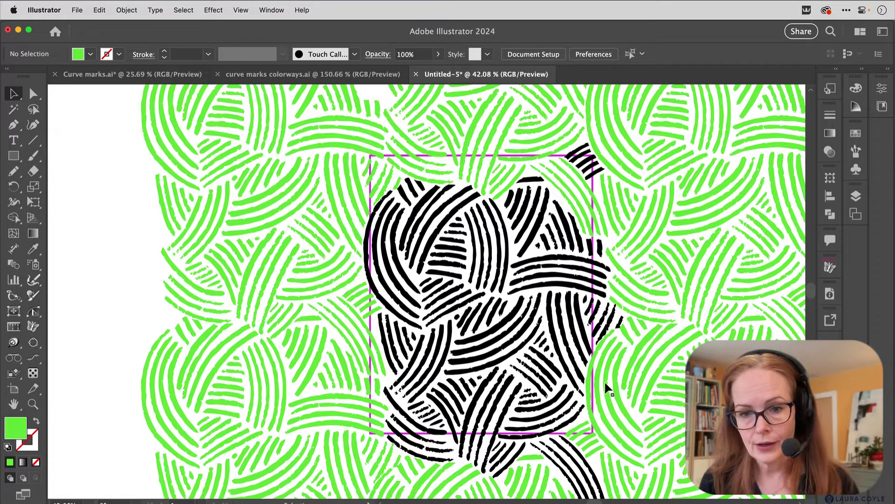
key(super+a)
key(space)
drag(632, 387, 718, 313)
key(super+space)
super+click(502, 276)
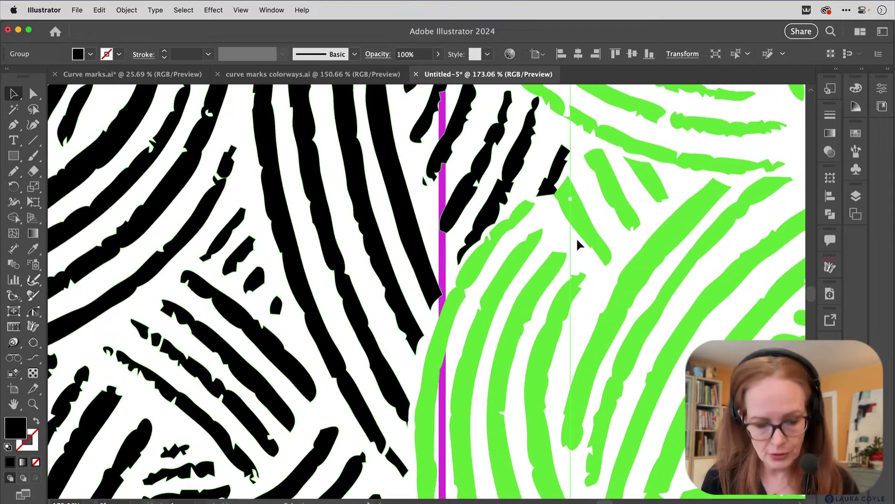
key(shift+e)
mouse_move(536, 238)
mouse_down()
mouse_move(462, 265)
mouse_move(463, 276)
mouse_move(495, 246)
mouse_move(501, 255)
mouse_move(506, 235)
mouse_move(475, 260)
mouse_up()
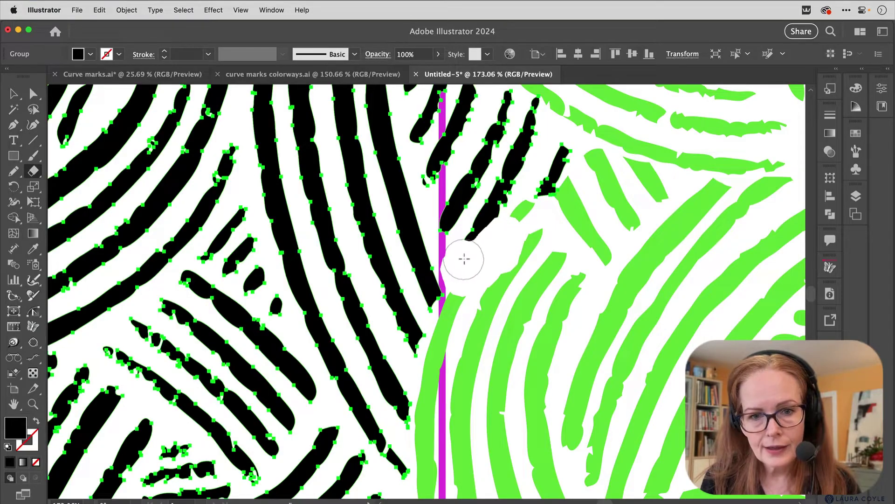
key(super+z)
mouse_move(569, 196)
mouse_down()
mouse_move(537, 202)
mouse_move(558, 203)
mouse_up()
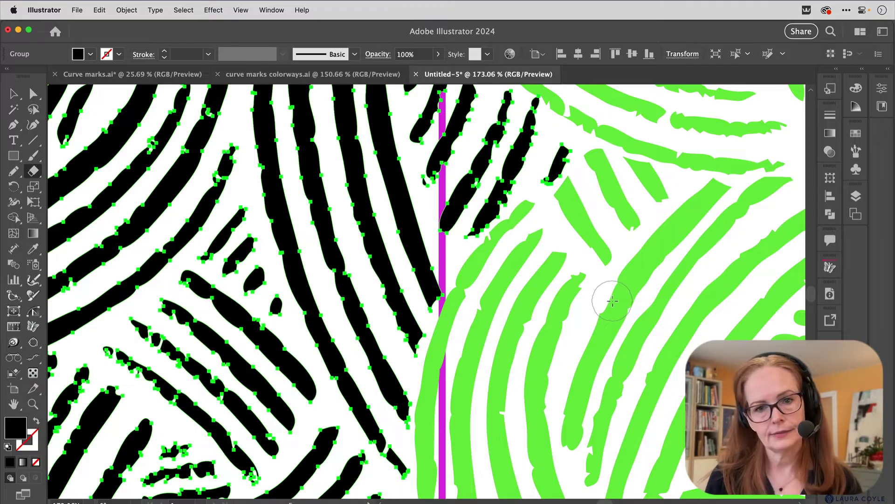
Isolate the black group and duplicate the short horizontal line near the tile's upper edge just above itself.
alt+super+click(549, 299)
alt+super+click(548, 298)
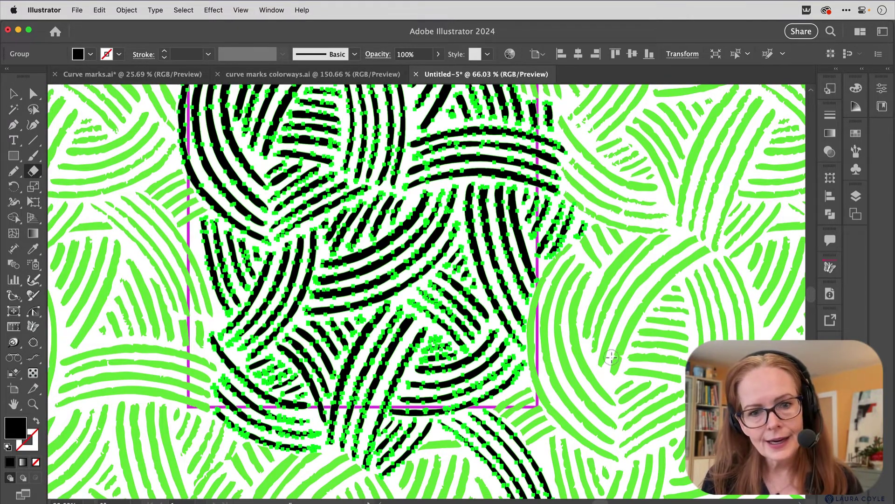
drag(565, 309, 606, 483)
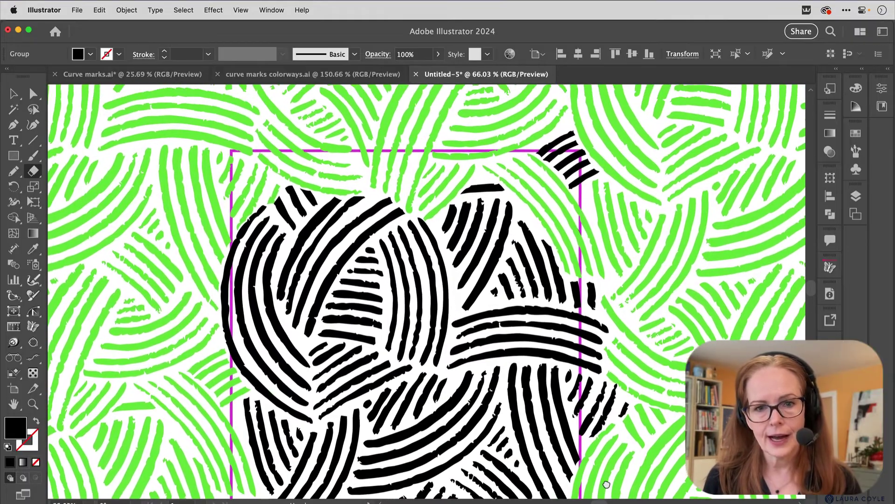
drag(479, 259, 623, 247)
drag(470, 243, 662, 223)
drag(522, 91, 506, 329)
drag(451, 265, 583, 259)
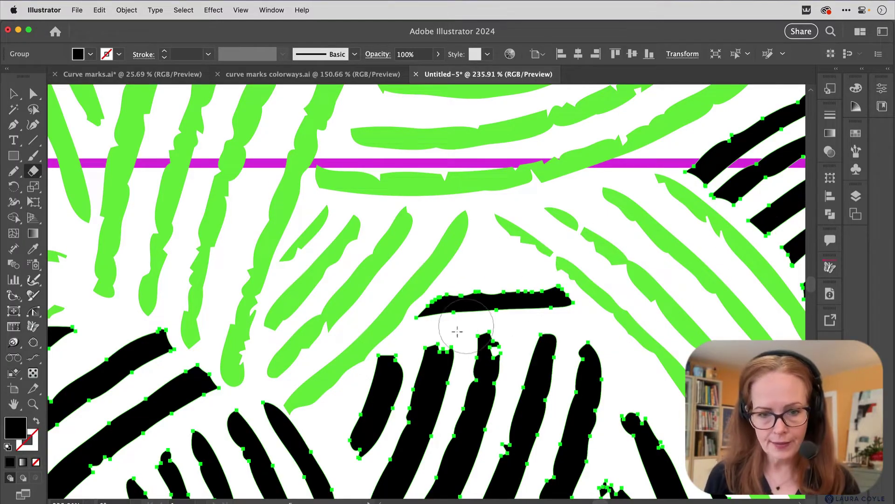
key(v)
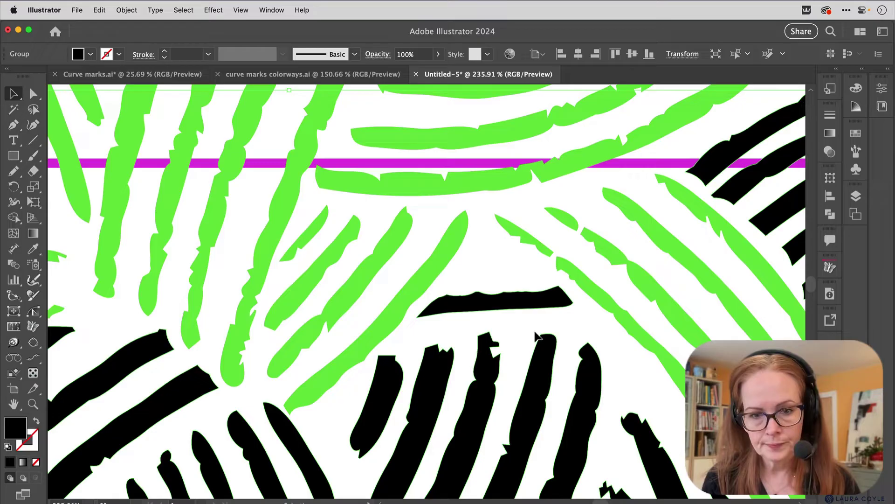
double_click(507, 301)
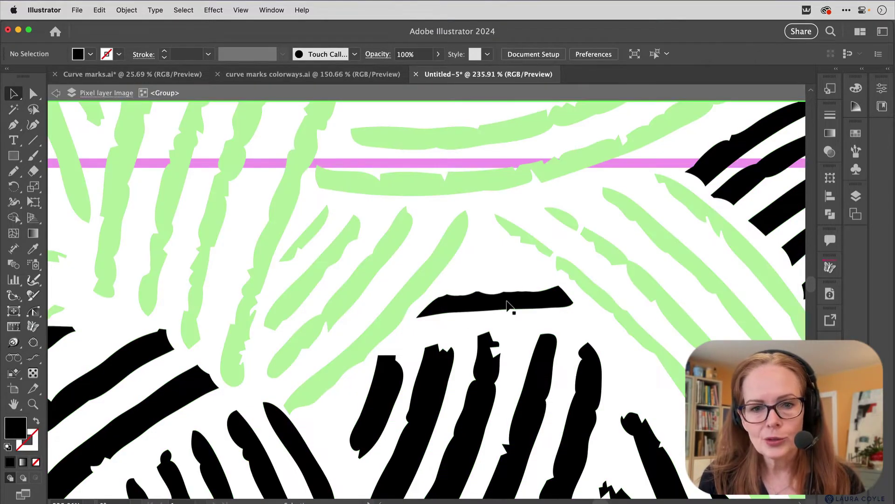
click(508, 301)
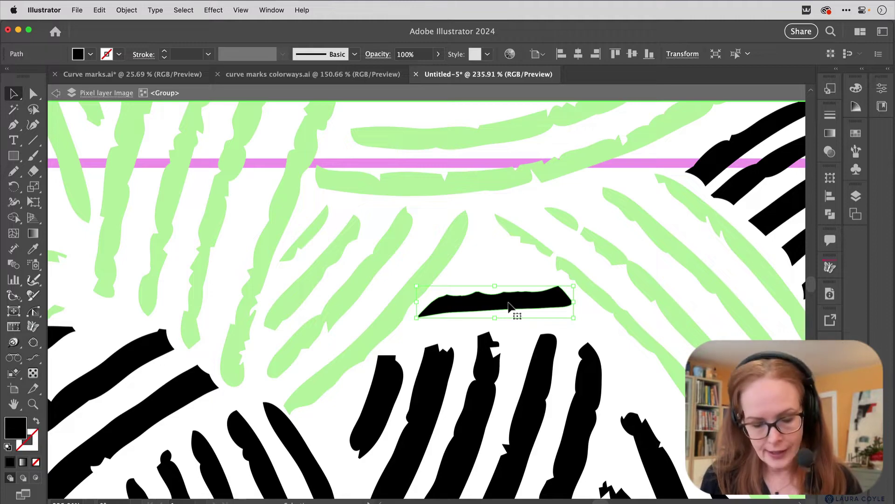
drag(508, 306, 504, 274)
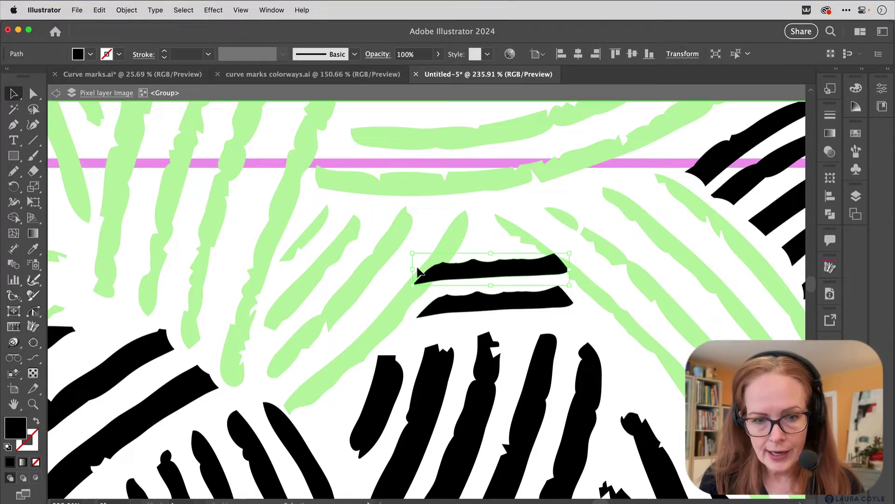
Scale the copied line down to about half its size, centre it in the gap above the original and reshape its end.
drag(412, 286, 485, 271)
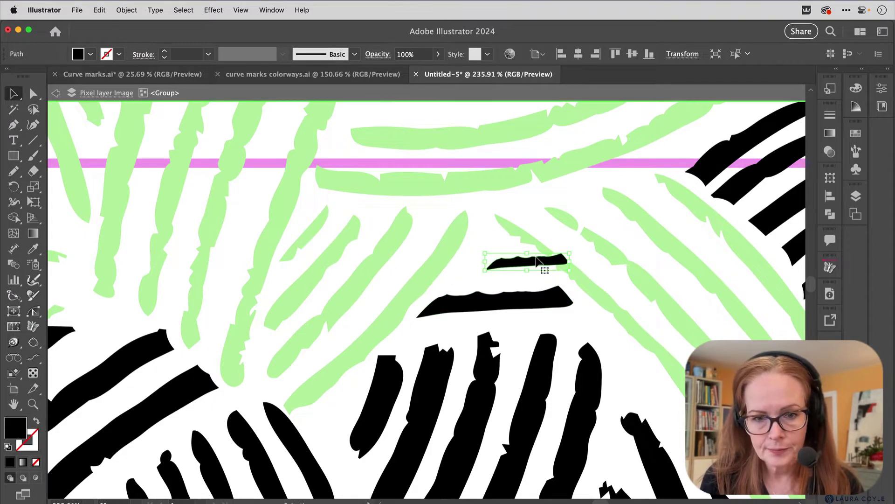
mouse_move(538, 262)
mouse_down()
mouse_move(503, 280)
mouse_move(473, 280)
mouse_up()
key(a)
drag(528, 272, 532, 276)
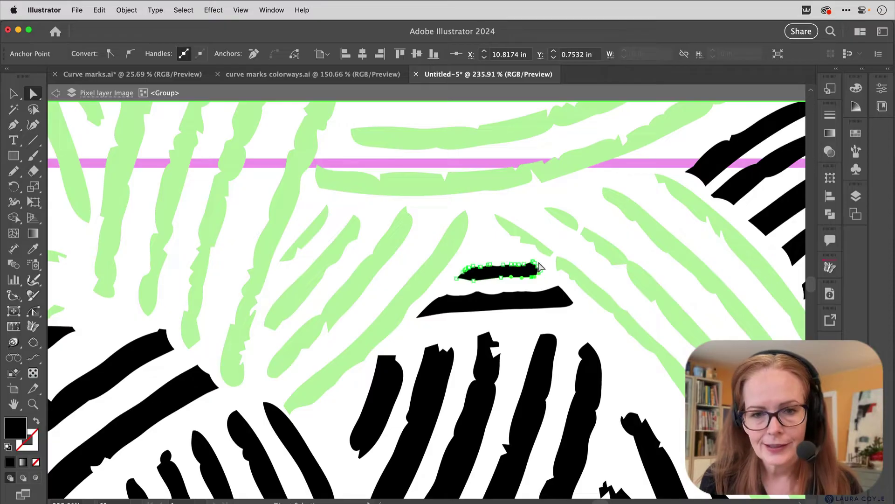
key(v)
click(566, 275)
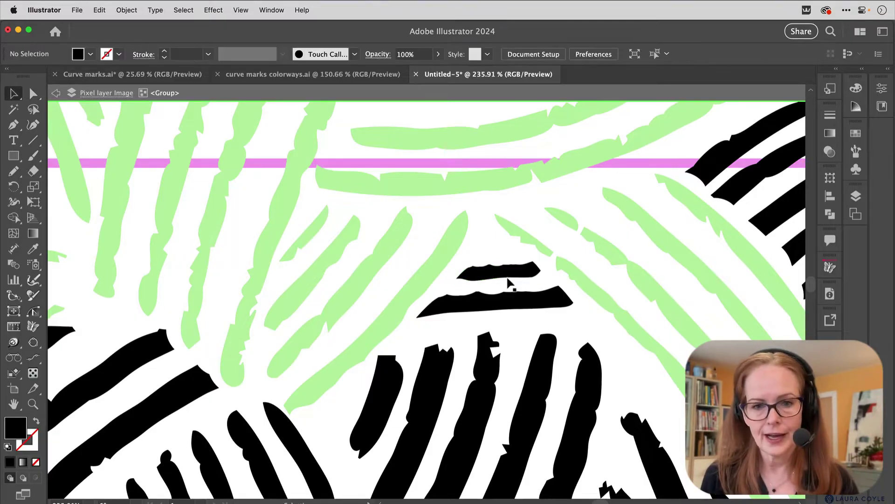
Shift the small line slightly up and left and adjust its outline to fit the gap between the green lines.
mouse_move(506, 275)
mouse_down()
mouse_move(534, 259)
mouse_move(490, 260)
mouse_up()
key(a)
key(super+shift+a)
click(499, 256)
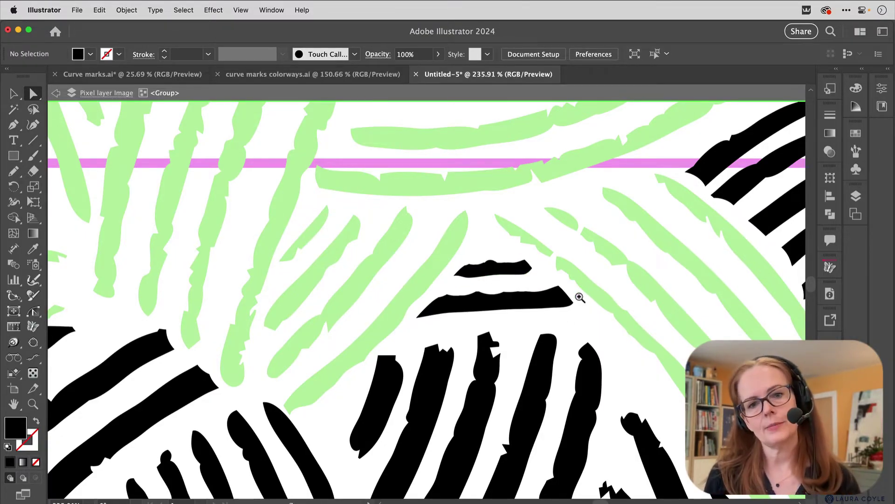
Make a new pattern from the black line artwork group.
drag(594, 289, 479, 376)
drag(566, 355, 555, 354)
scroll(556, 355, down, 2)
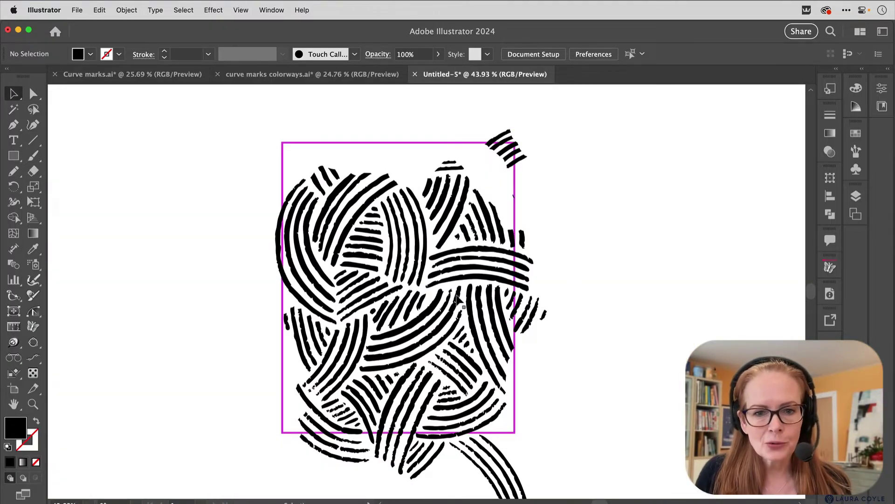
click(456, 279)
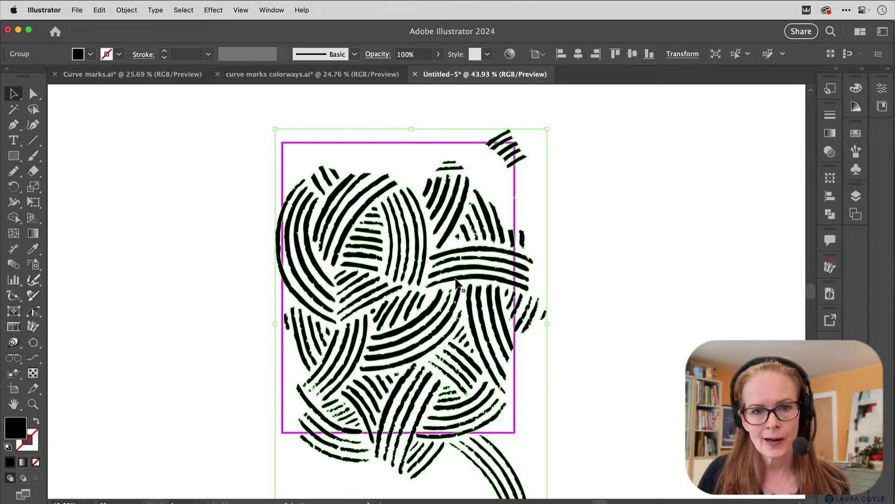
click(127, 11)
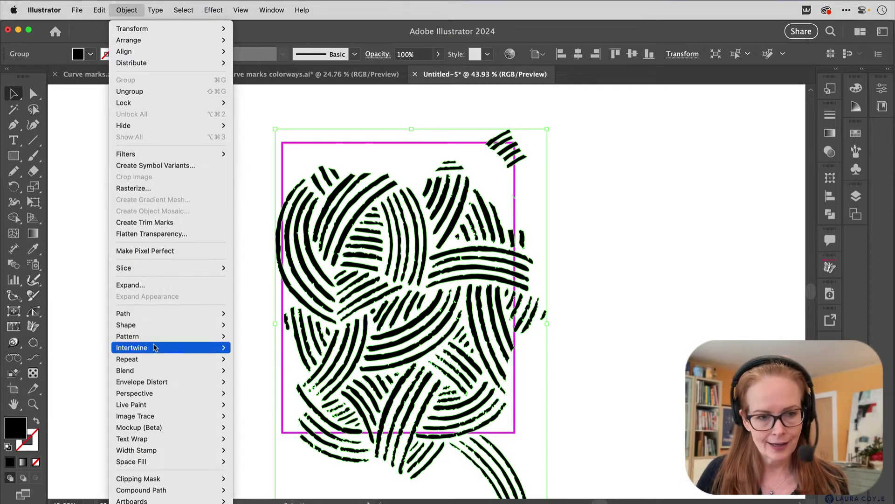
mouse_move(155, 338)
click(244, 336)
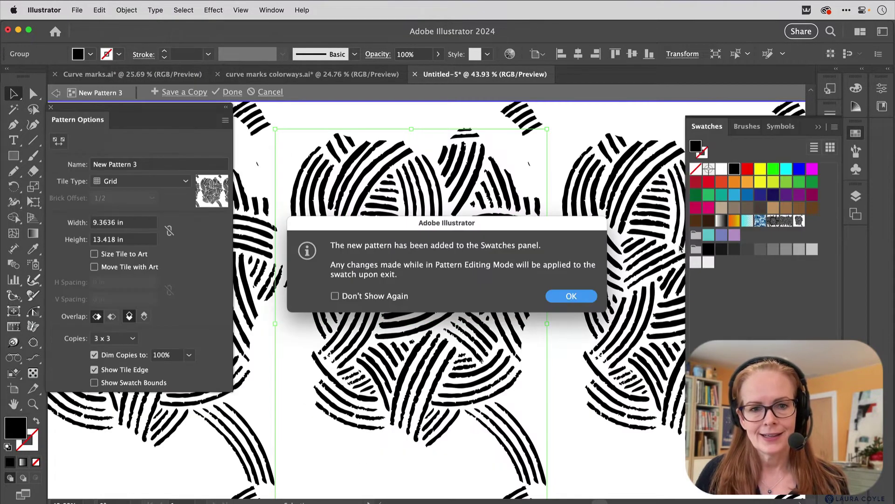
click(572, 297)
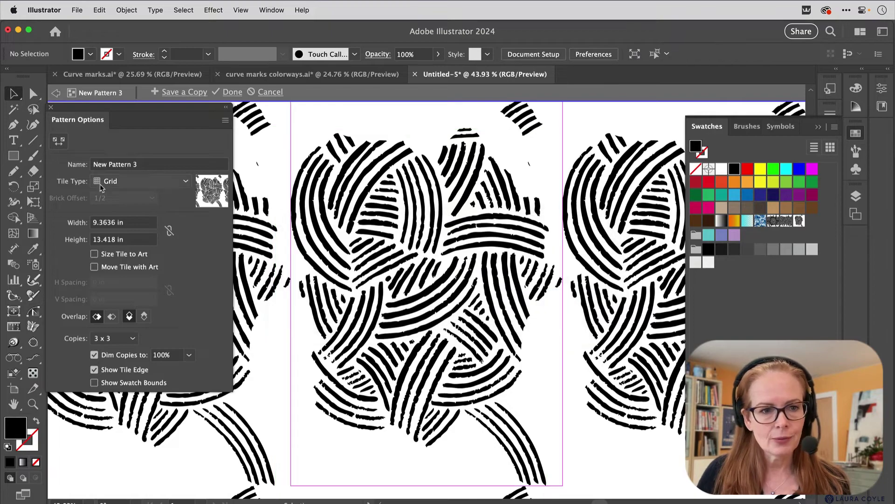
Set the pattern's tile type to Brick by Column with a width of 8 in and a height of 10 in.
click(124, 183)
click(135, 223)
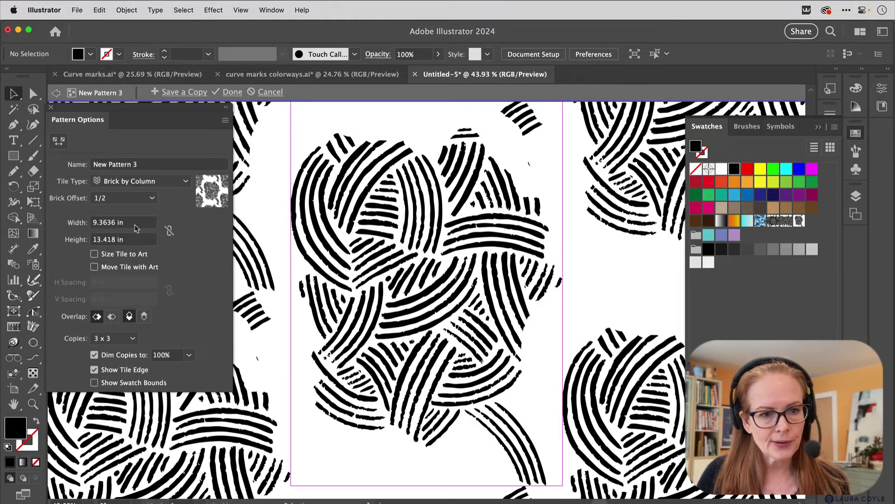
double_click(106, 225)
text(8)
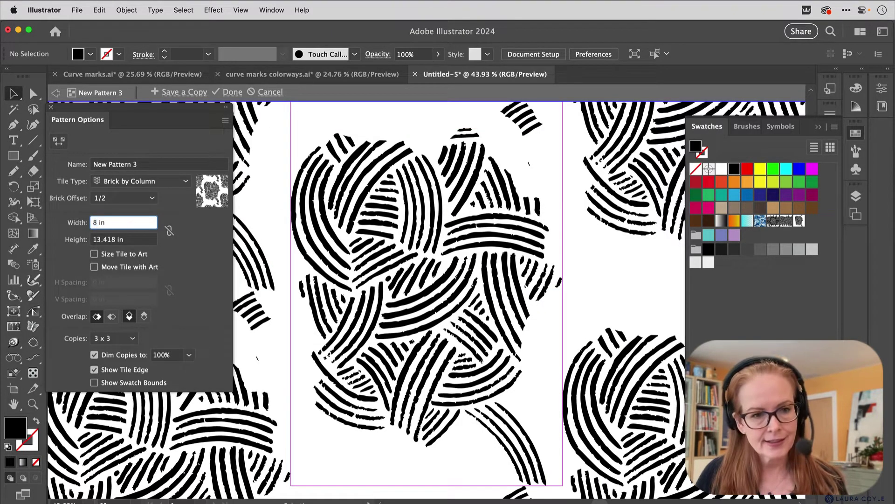
key(Tab)
text(1)
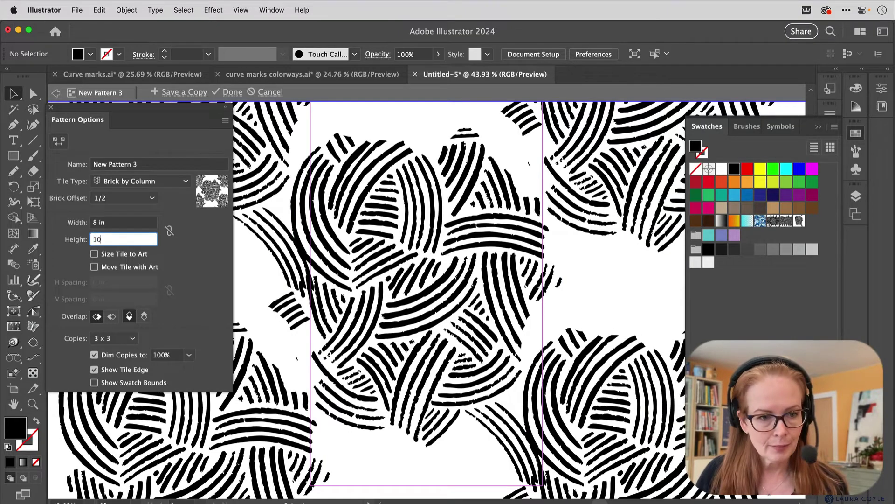
text(0)
key(Tab)
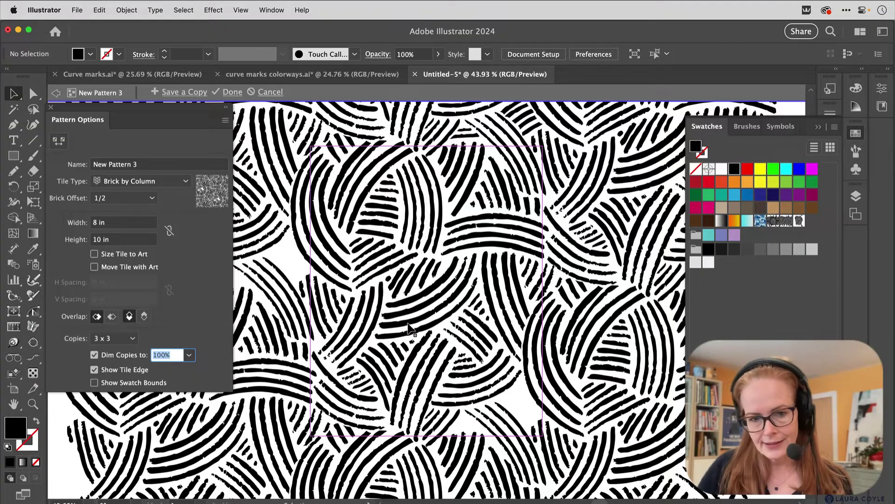
Select all the artwork inside the pattern tile and group it.
click(507, 393)
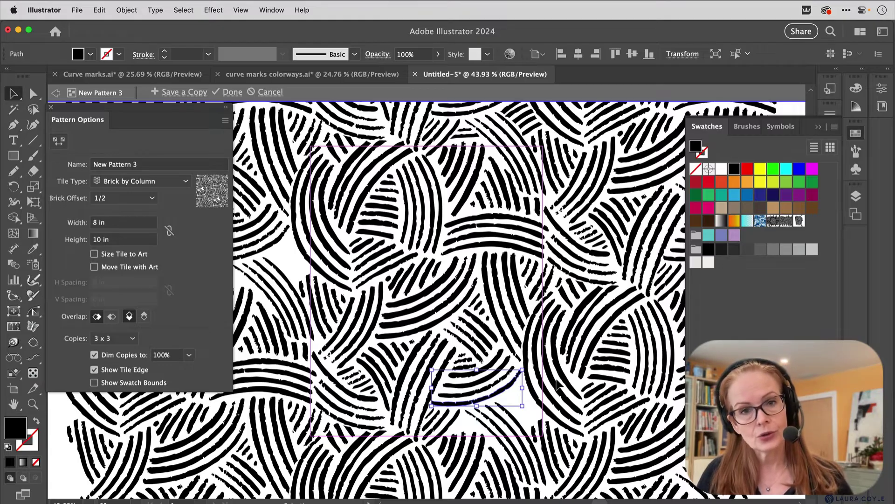
key(super+a)
key(a)
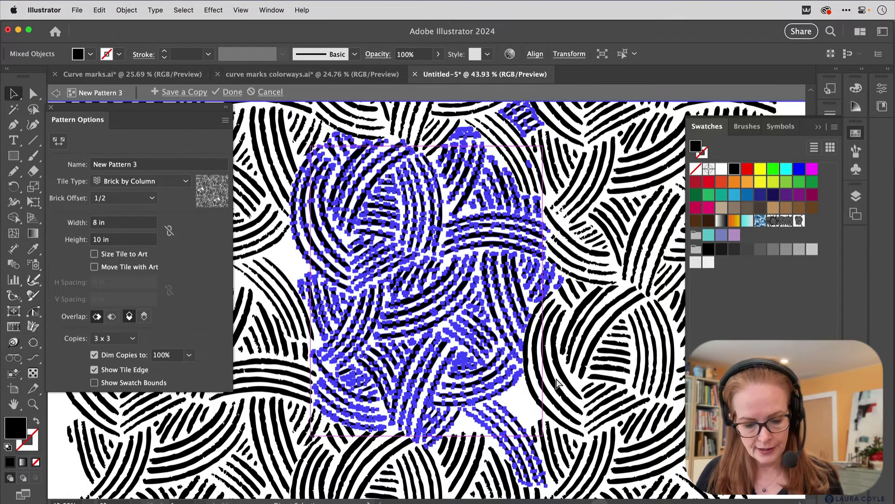
key(super+g)
key(v)
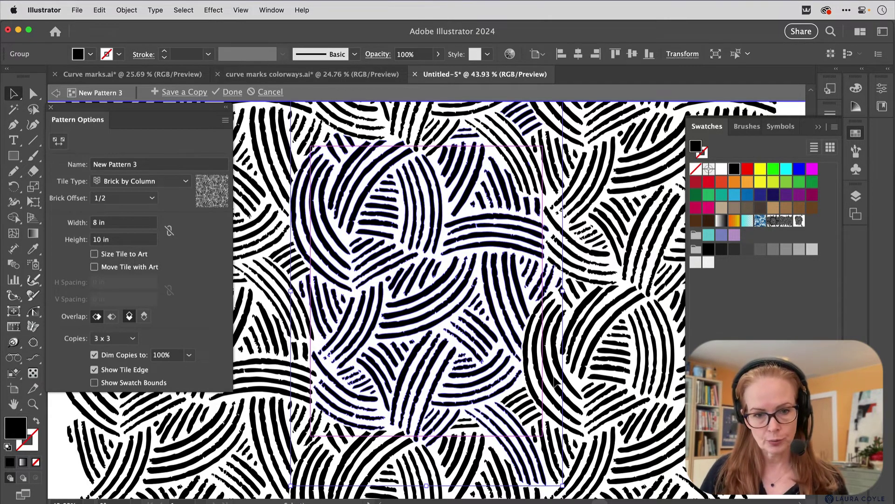
Collapse the swatches and examine the repeating pattern for gaps and overlaps between tiles.
click(818, 126)
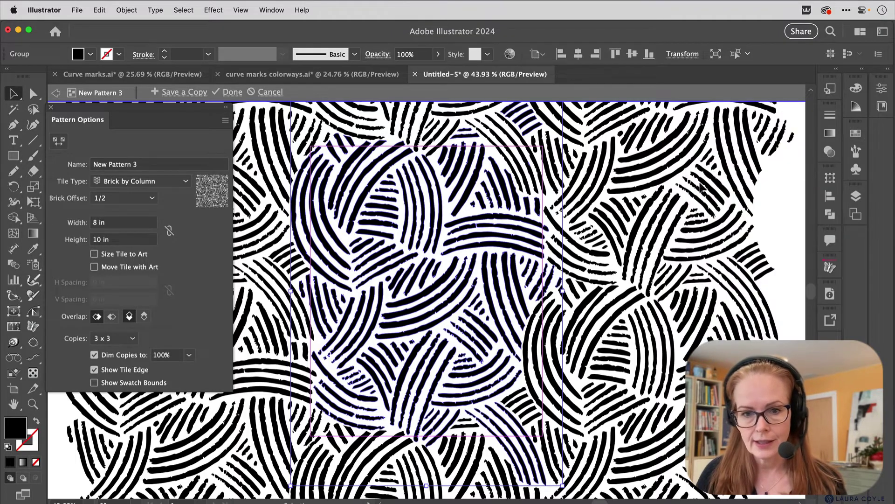
click(761, 219)
drag(674, 253, 606, 290)
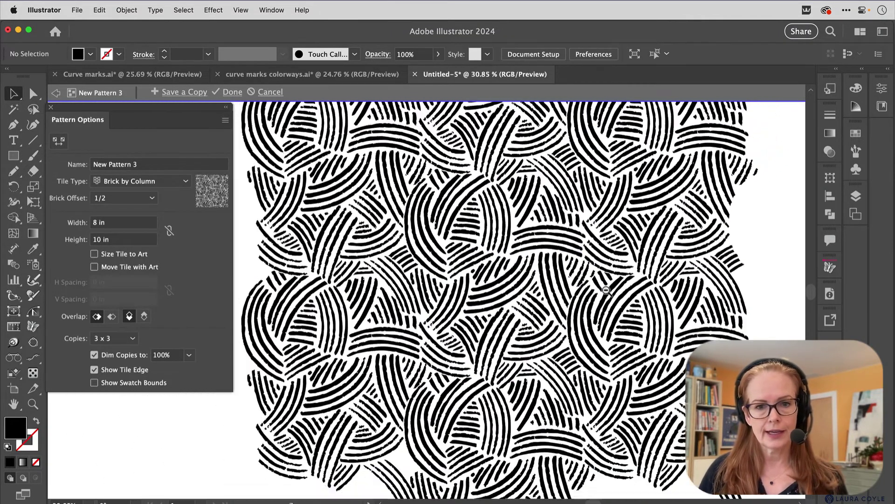
alt+super+click(606, 290)
super+click(596, 294)
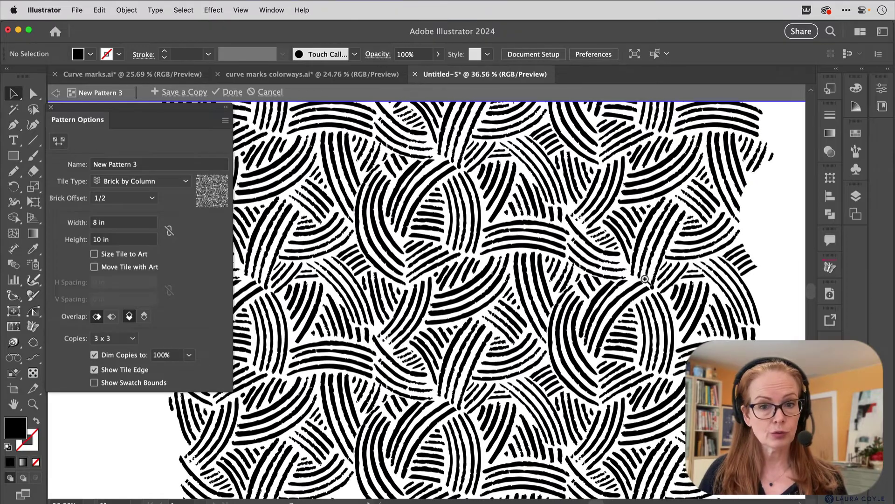
click(514, 247)
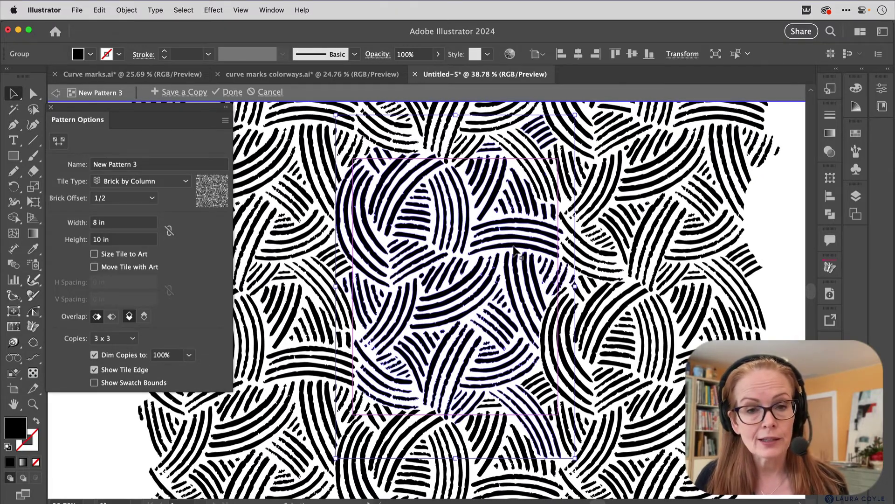